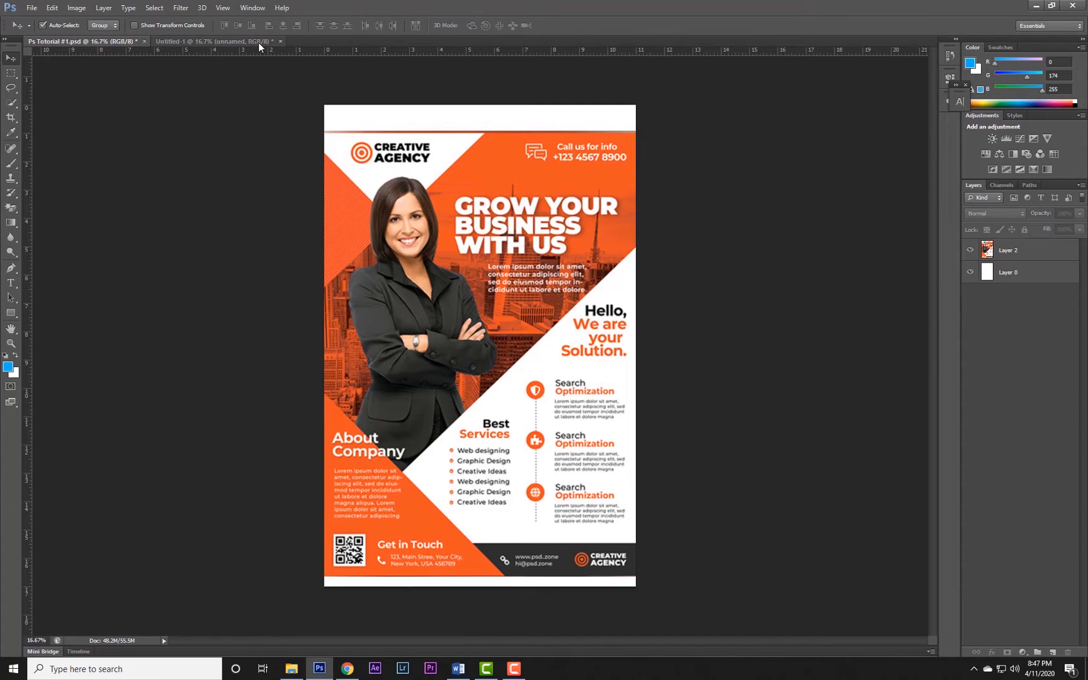
Create a new 11 × 17 inch document at 300 pixels/inch in 8-bit RGB Color with a white background.
click(217, 43)
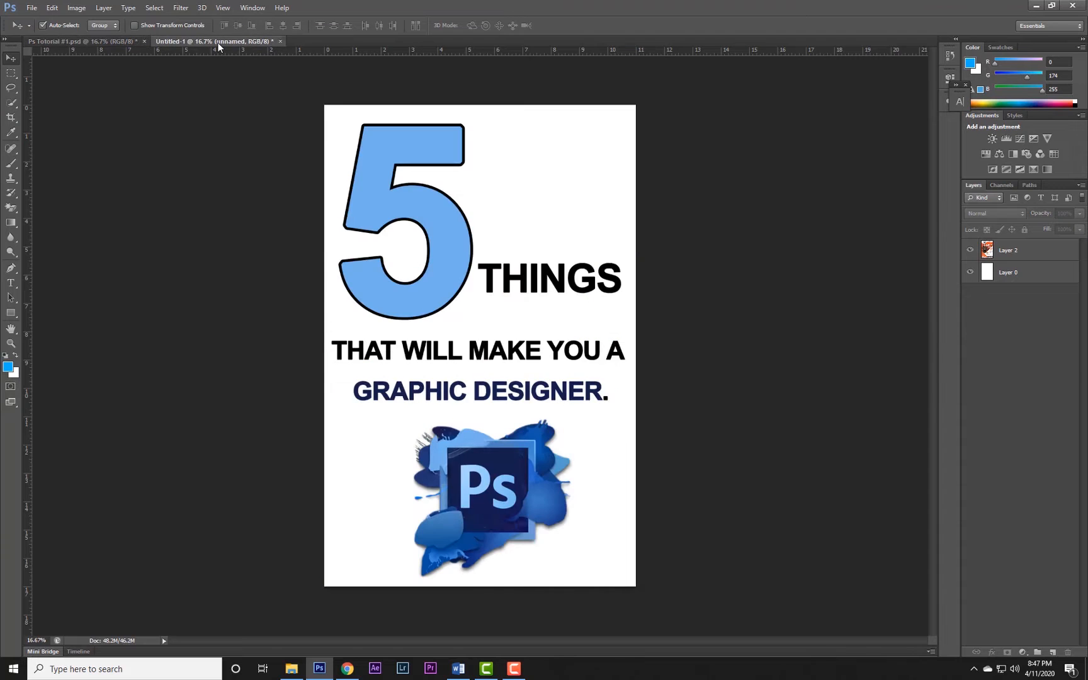
click(108, 41)
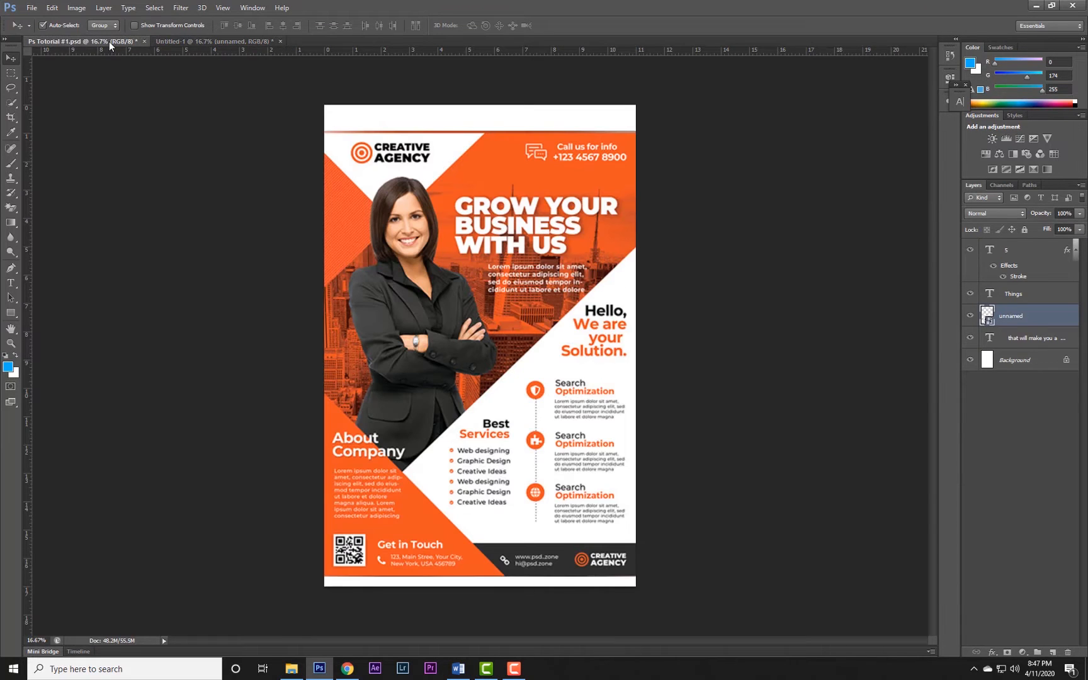
key(ctrl+n)
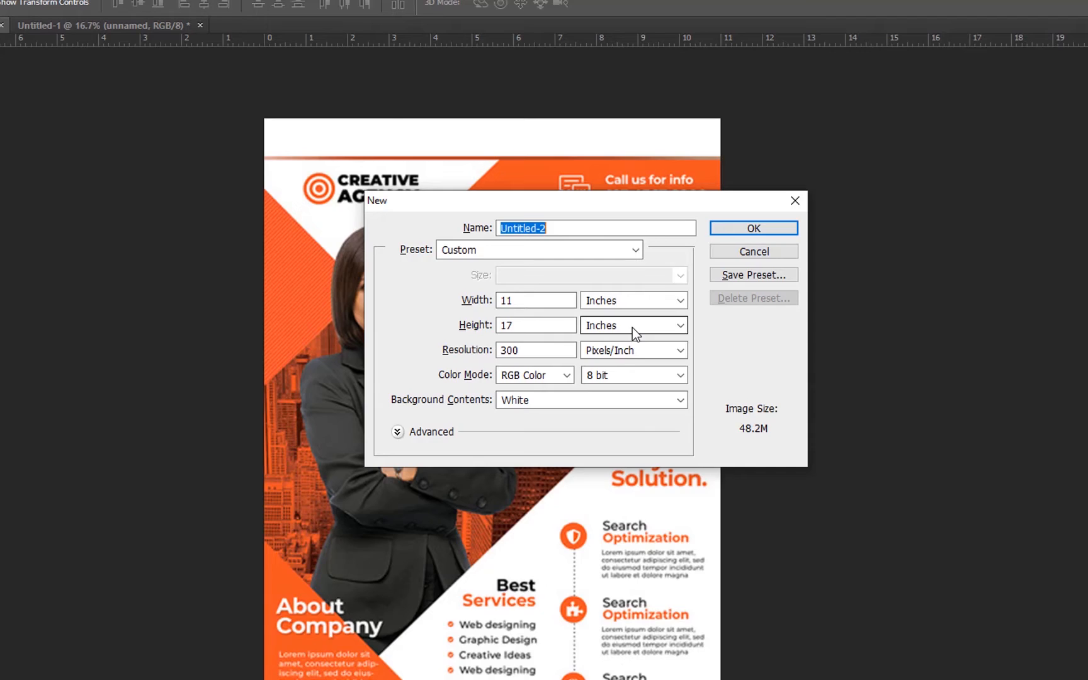
key(Return)
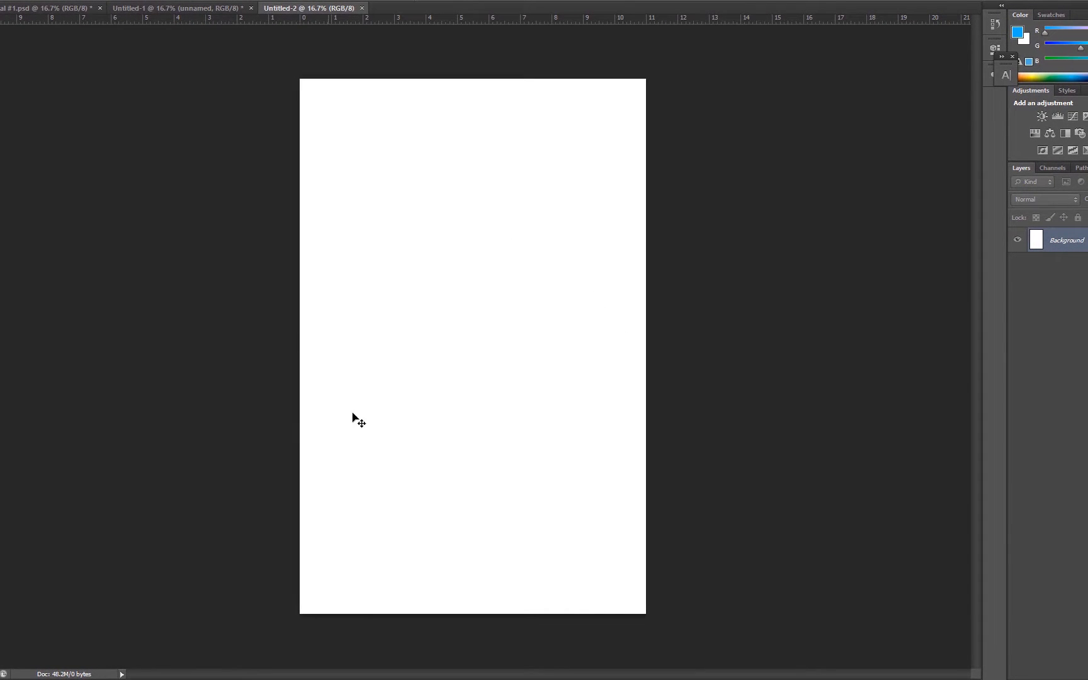
click(187, 7)
click(308, 8)
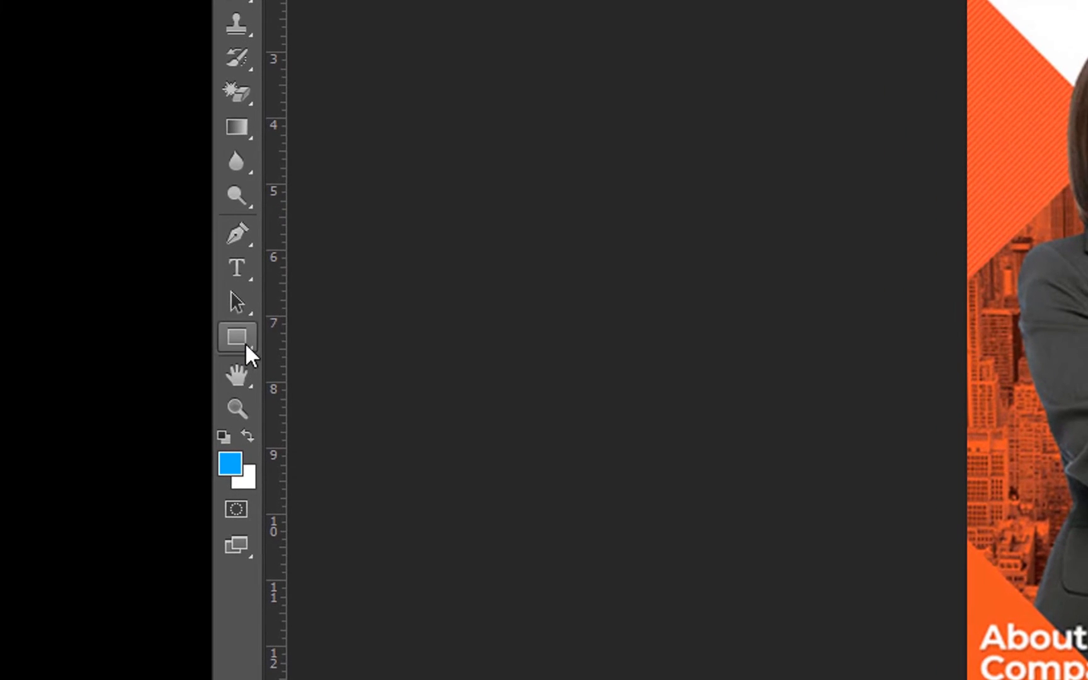
Draw a blue rectangle about 2028 × 918 px across the middle of the flyer with the Rectangle Tool.
click(240, 335)
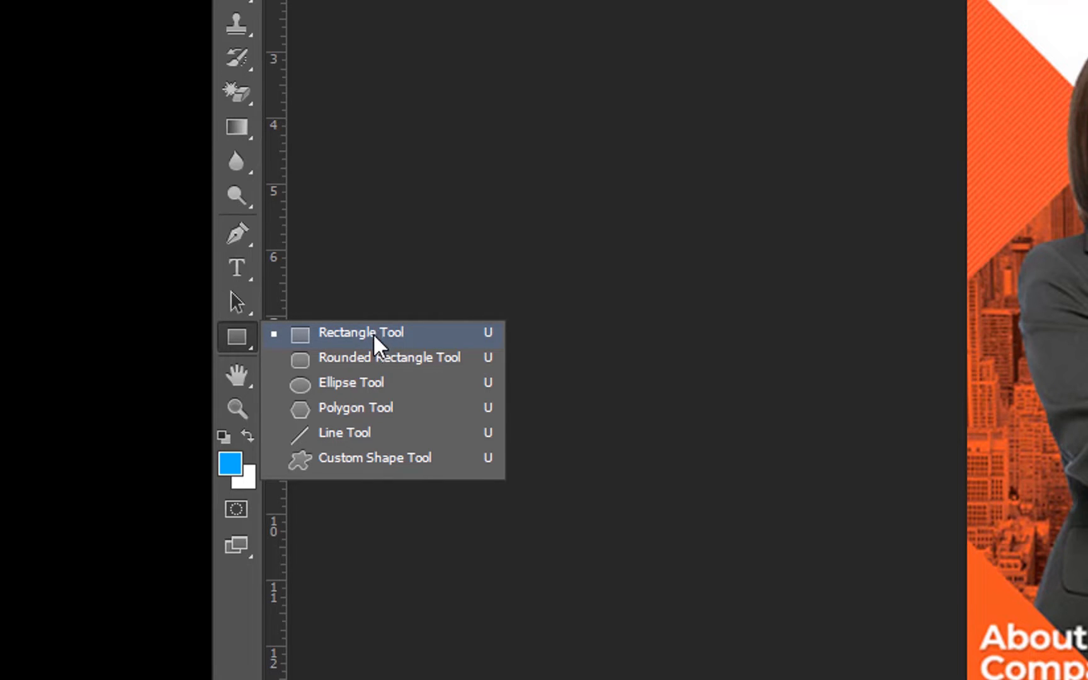
click(461, 196)
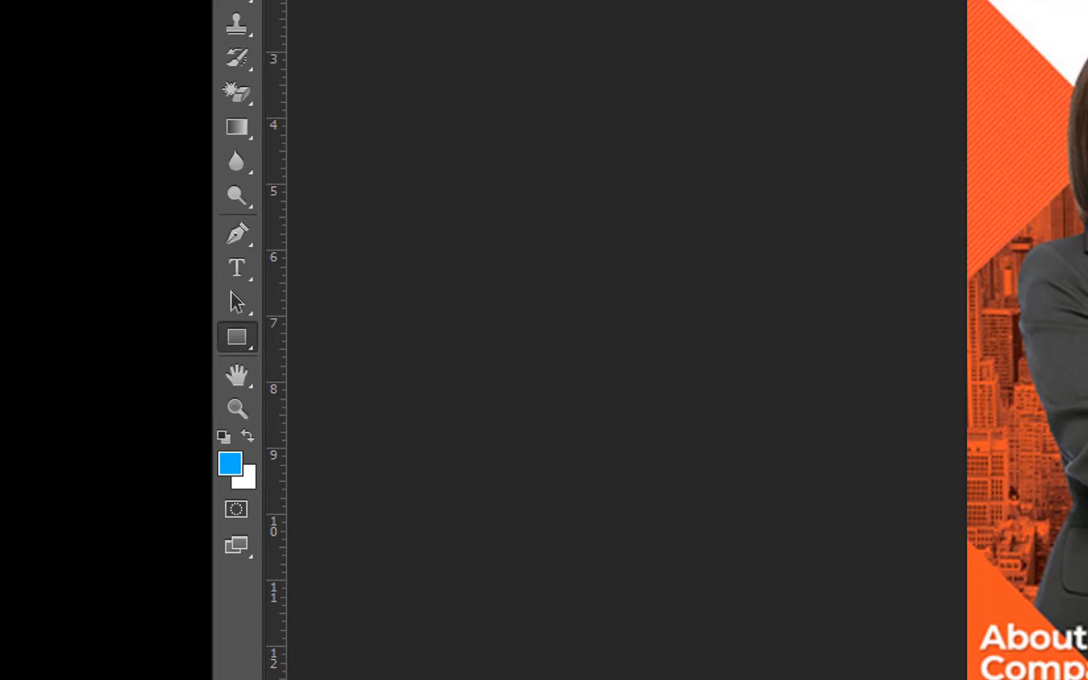
right_click(238, 332)
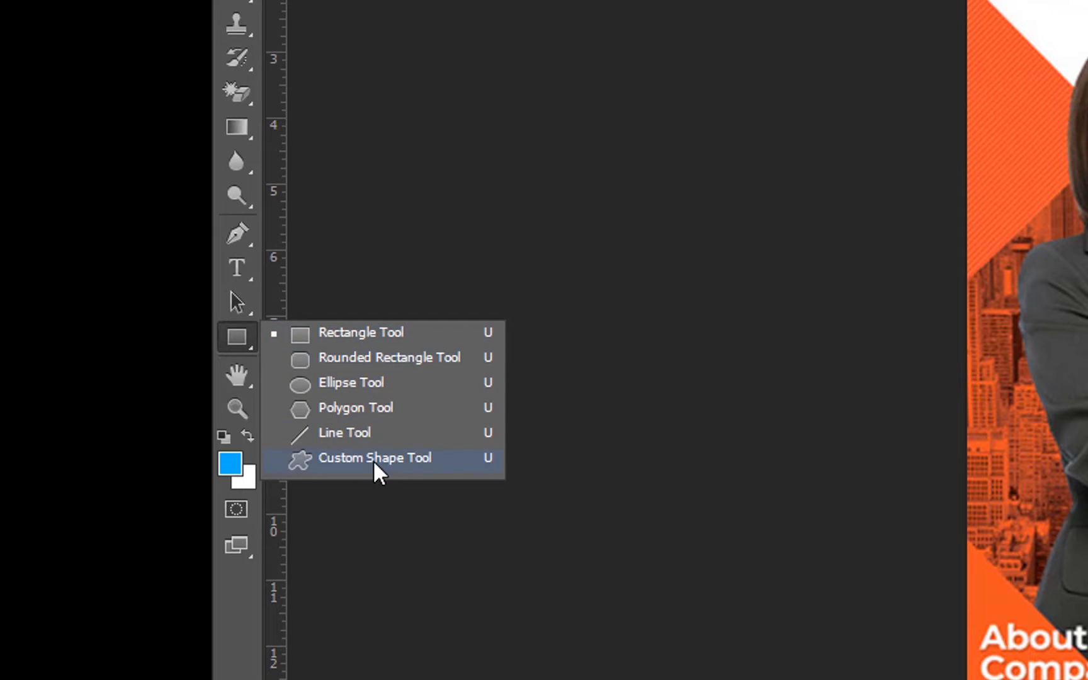
click(365, 329)
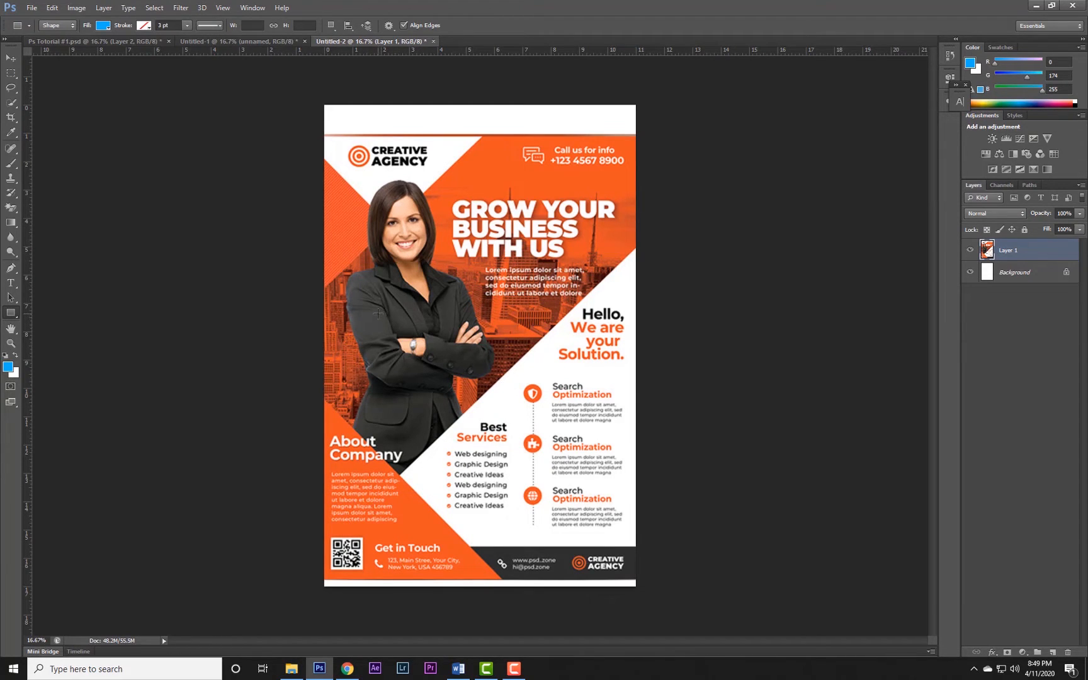
drag(378, 314, 570, 401)
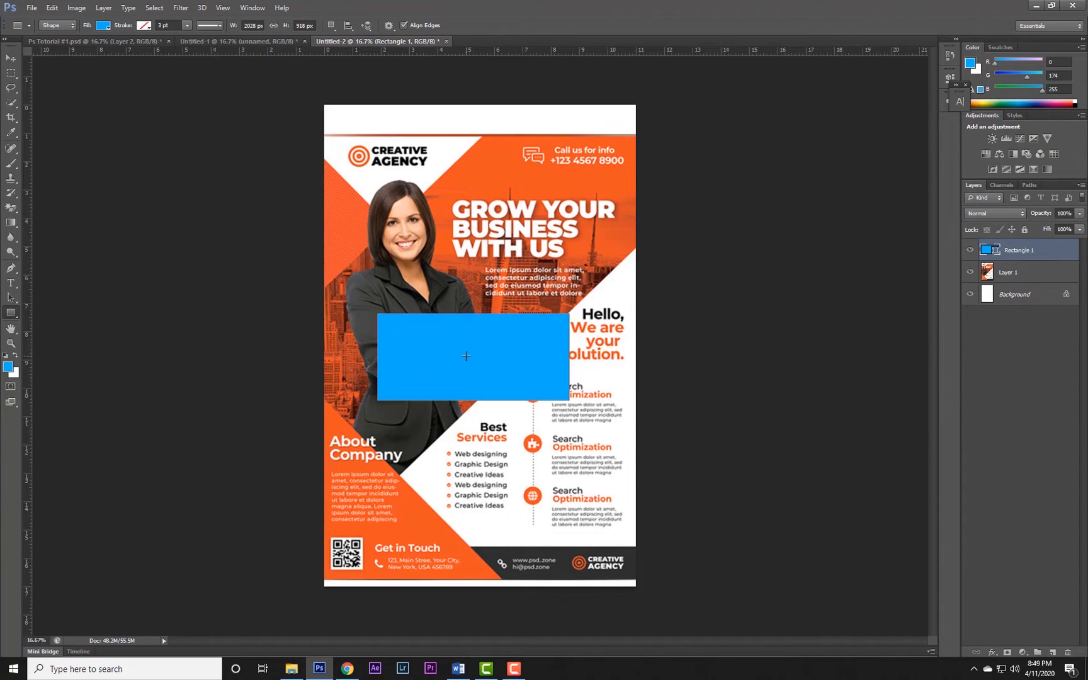
Move the blue rectangle over the flyer's lower-left corner, rotating it about 40° and scaling it to about 163% wide and 175% high.
click(11, 58)
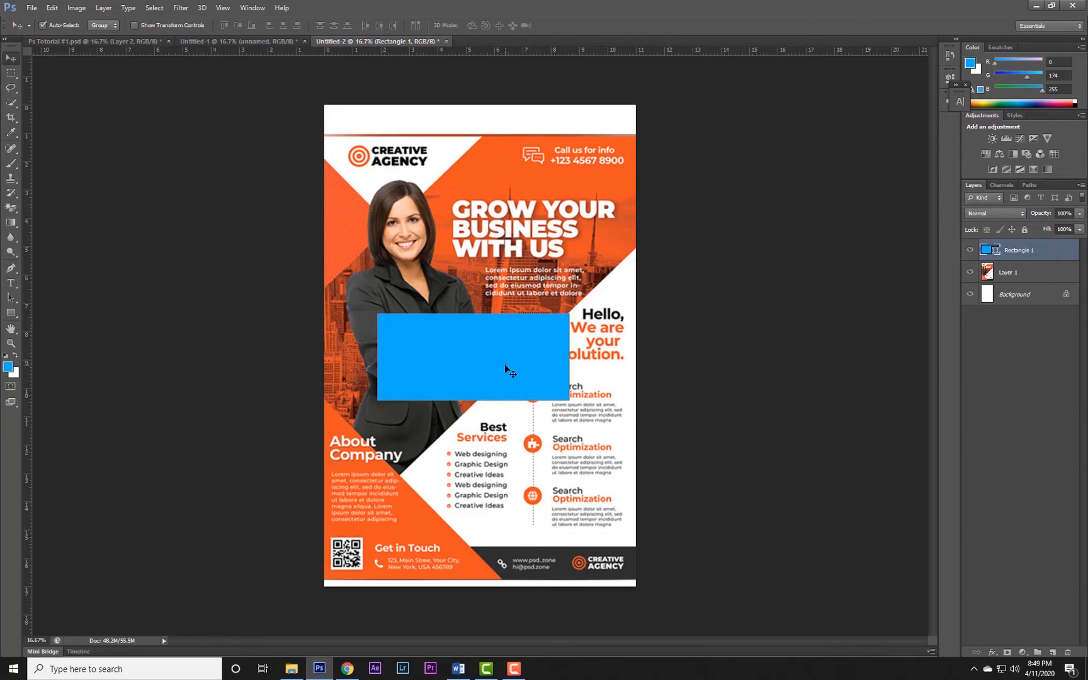
drag(508, 349, 506, 434)
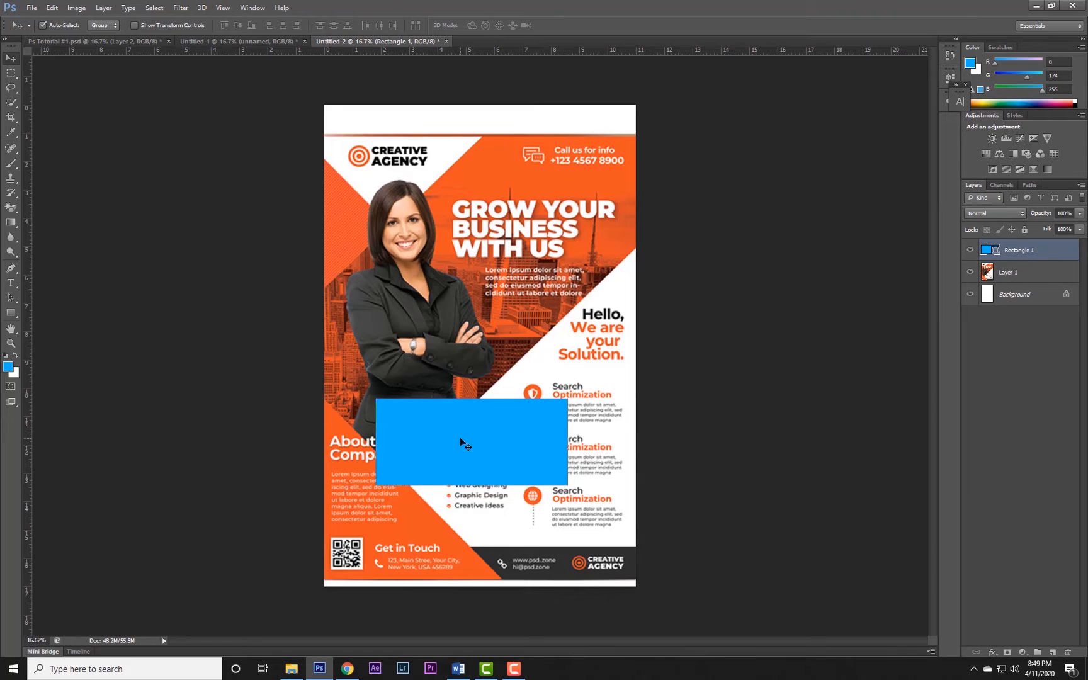
key(ctrl+t)
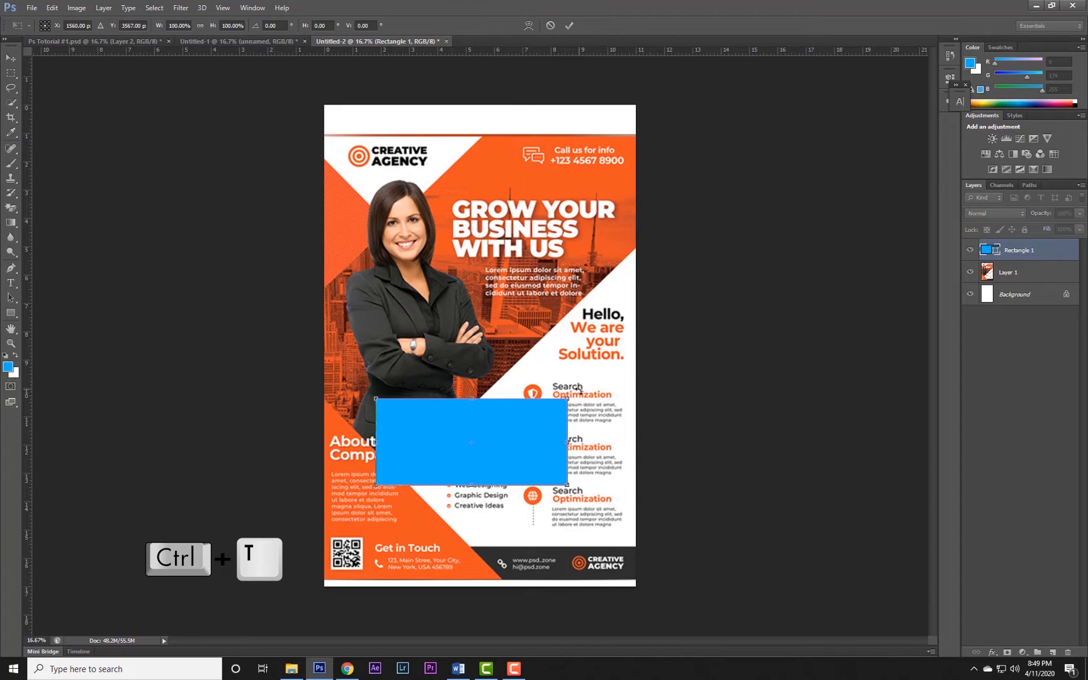
drag(584, 384, 588, 450)
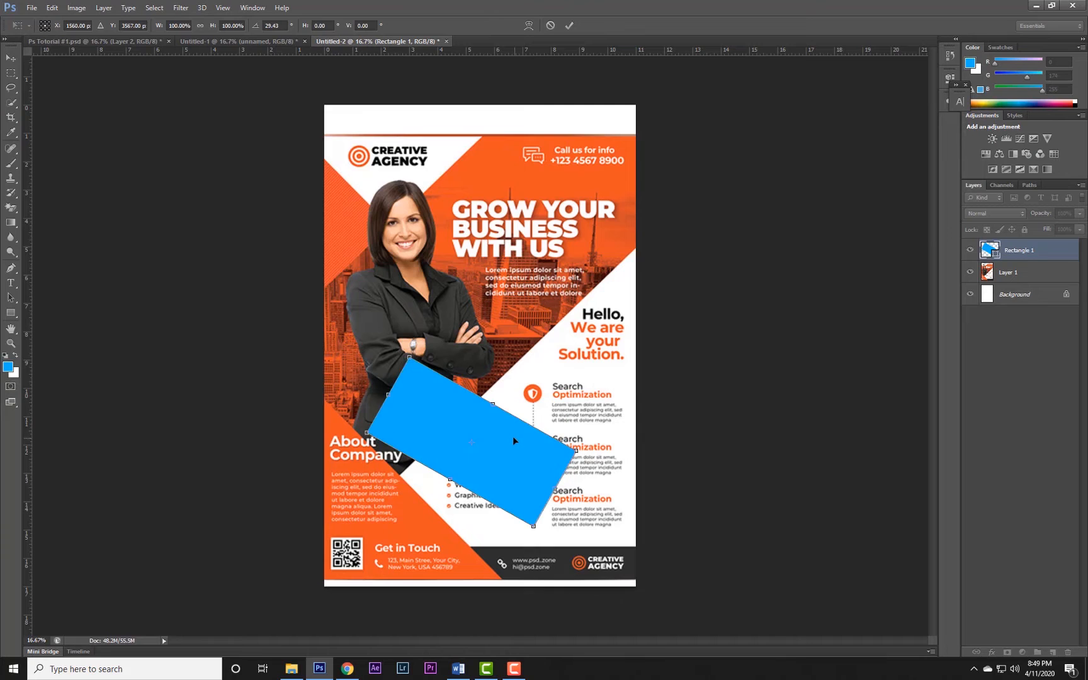
drag(492, 448, 450, 474)
drag(558, 464, 551, 482)
drag(480, 485, 436, 528)
drag(313, 450, 265, 410)
drag(461, 573, 506, 611)
drag(337, 529, 296, 578)
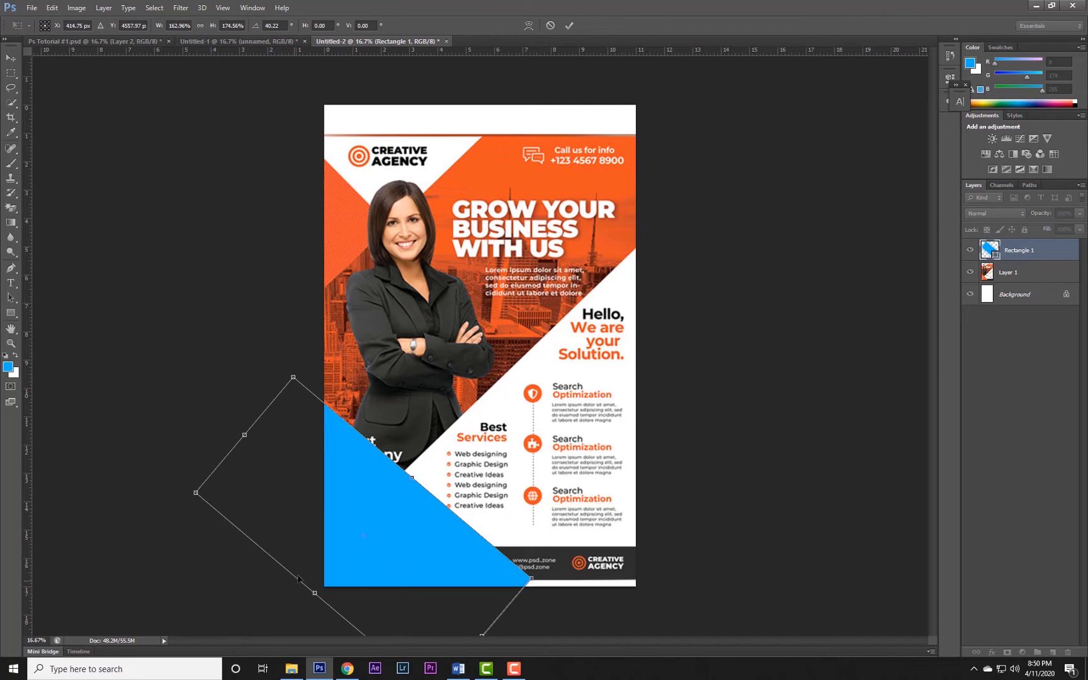
key(Return)
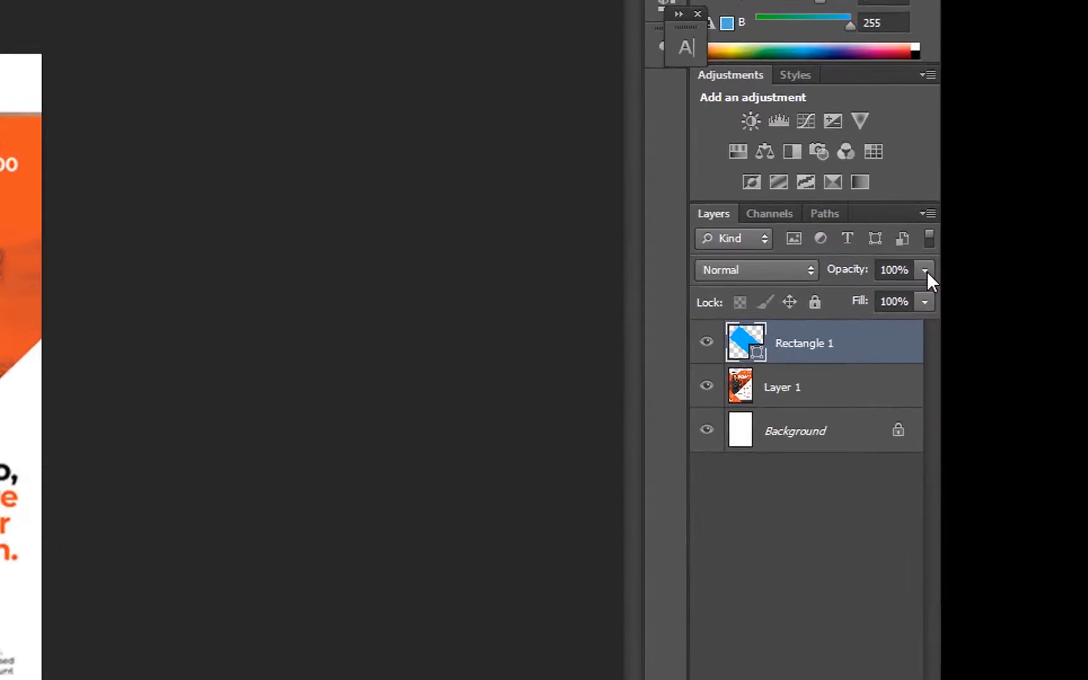
Reduce the blue rectangle's layer opacity to 39%.
click(1079, 214)
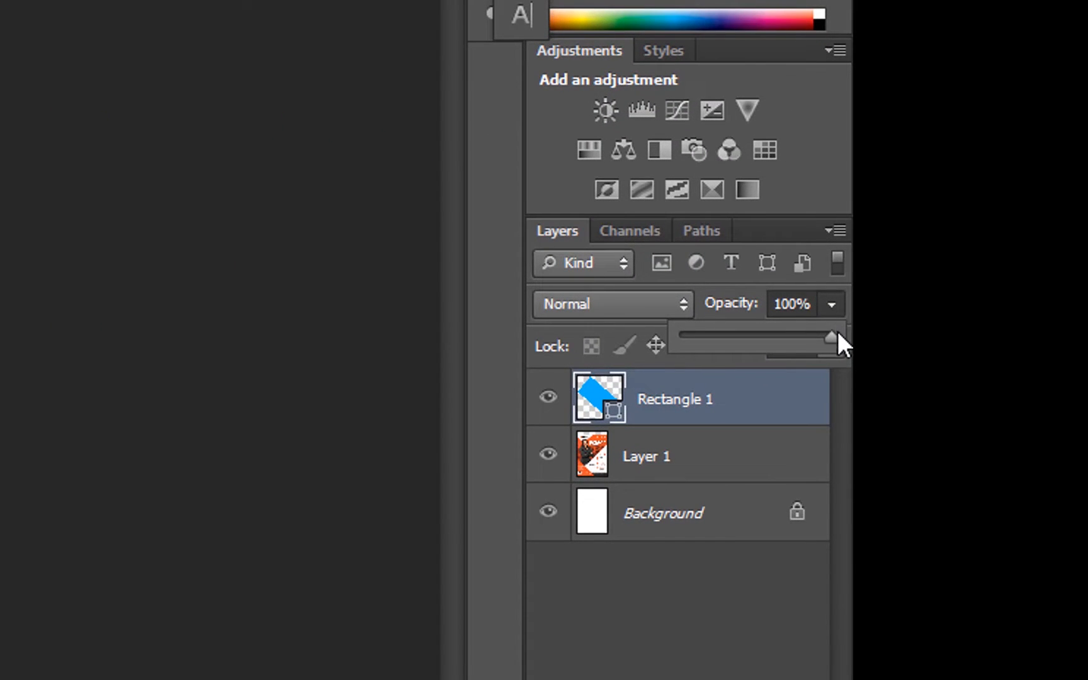
drag(829, 335, 741, 338)
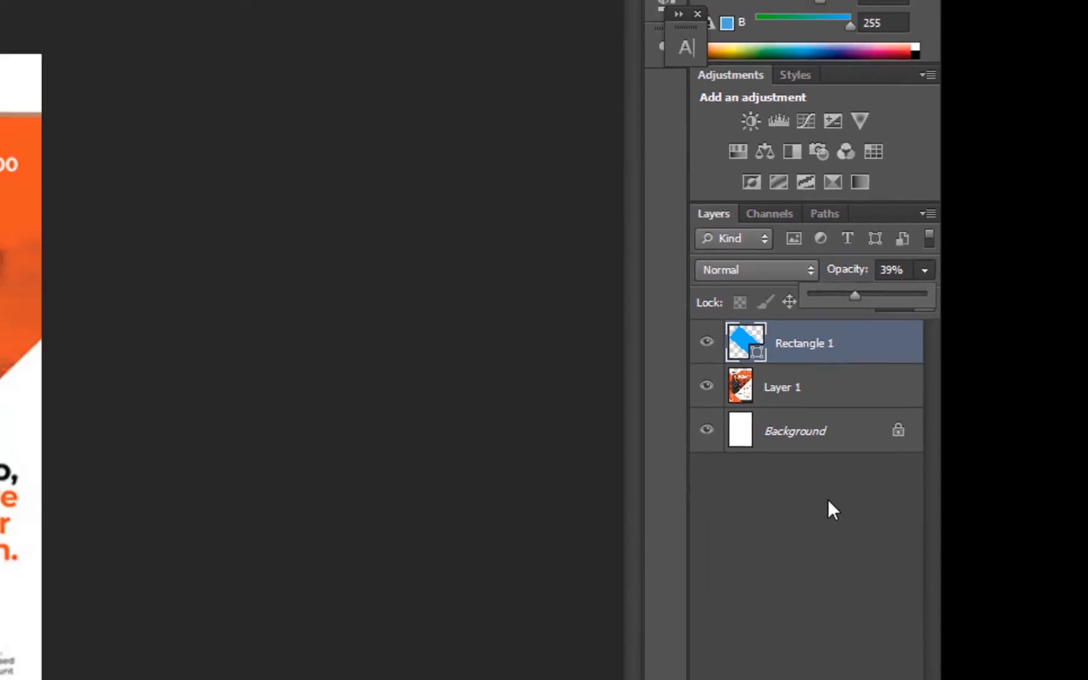
click(718, 608)
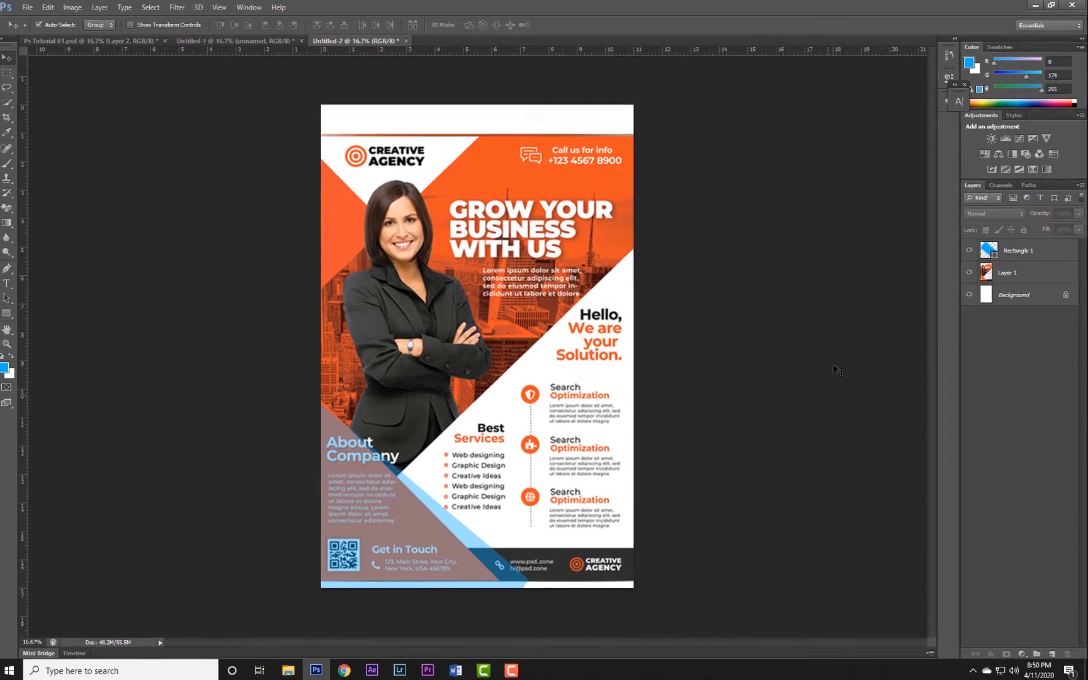
Rotate the rectangle about 5.5° further and shift it to align its edge with the diagonal of the flyer's lower-left orange triangle.
click(438, 533)
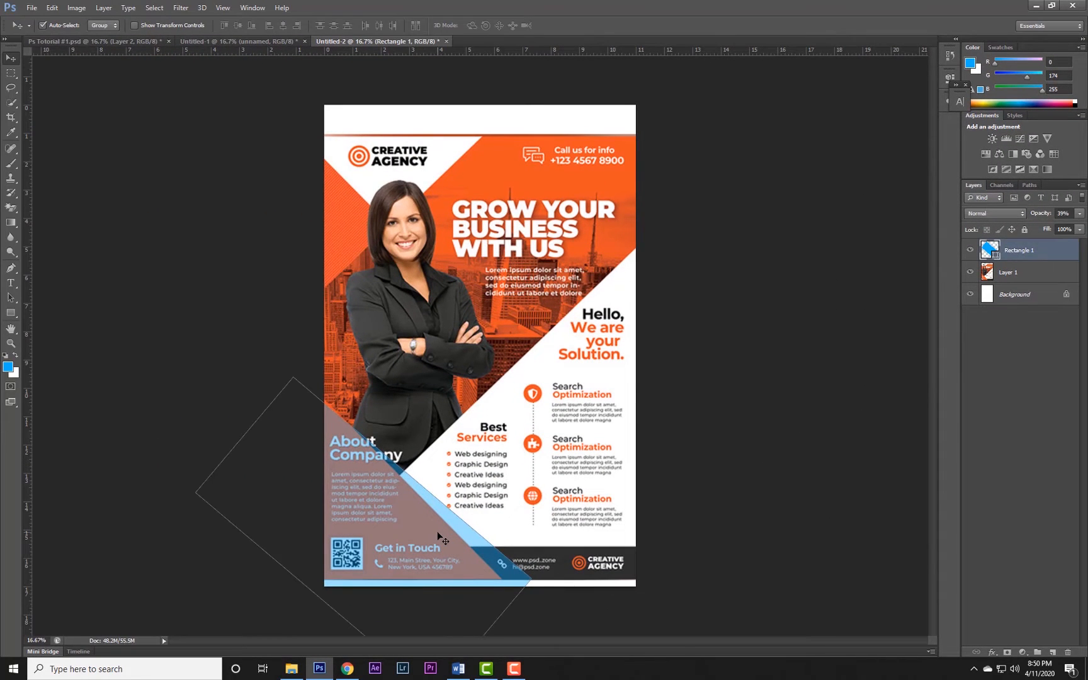
key(ctrl+t)
drag(620, 494, 609, 521)
drag(464, 516, 450, 514)
drag(451, 514, 453, 513)
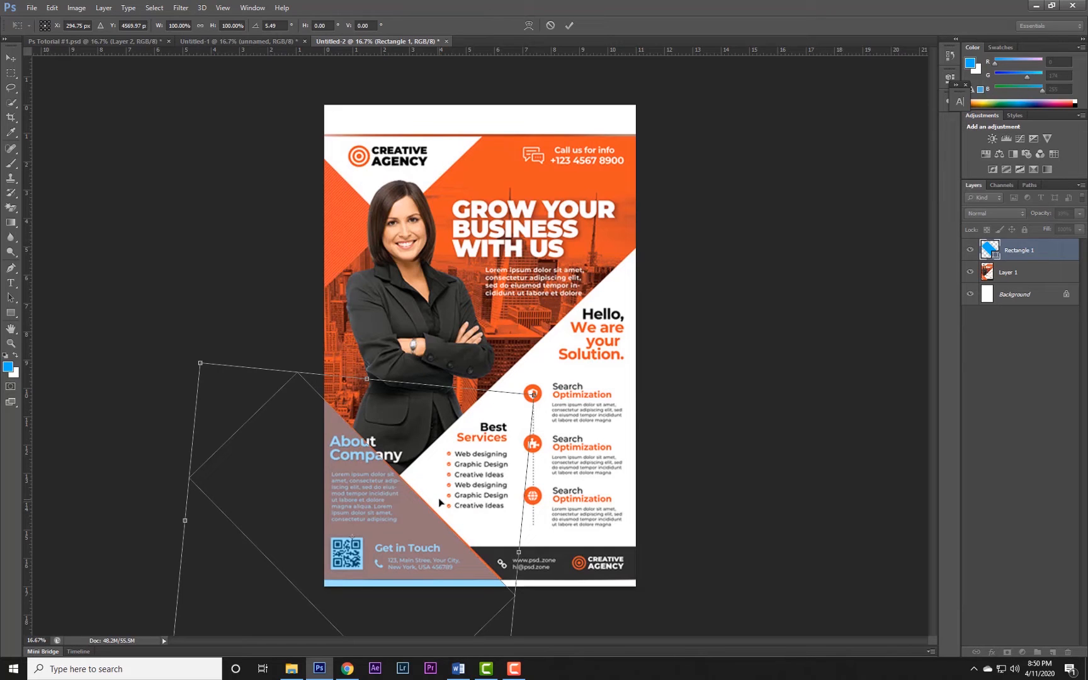
key(Return)
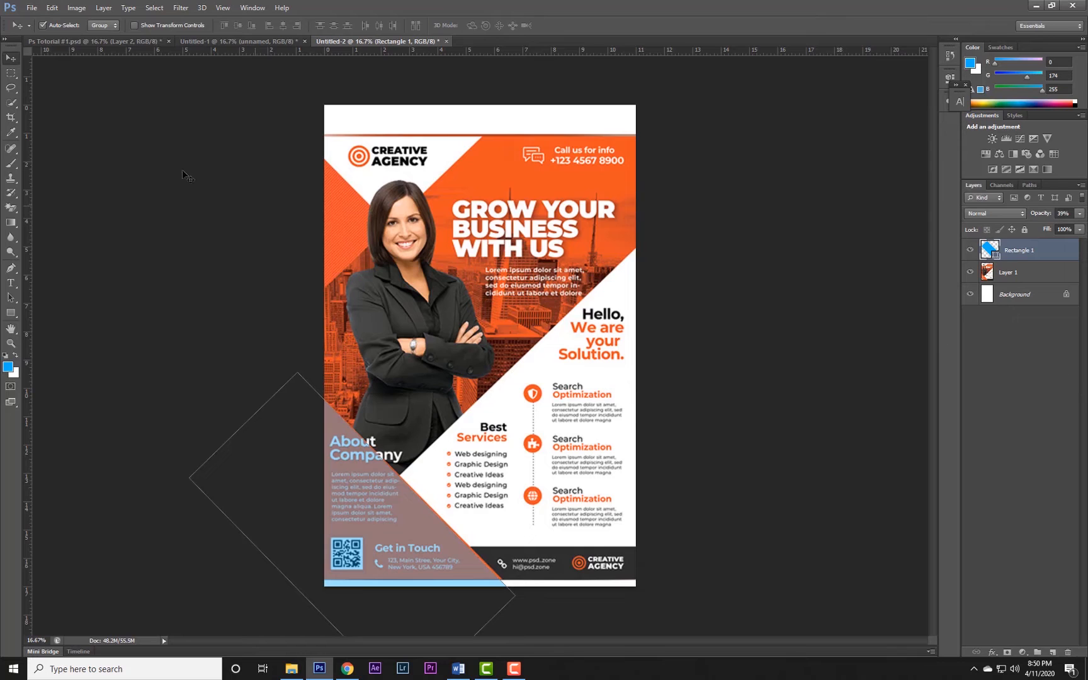
Duplicate the blue rectangle and place the copy up and to the right, over the flyer's services area.
click(11, 74)
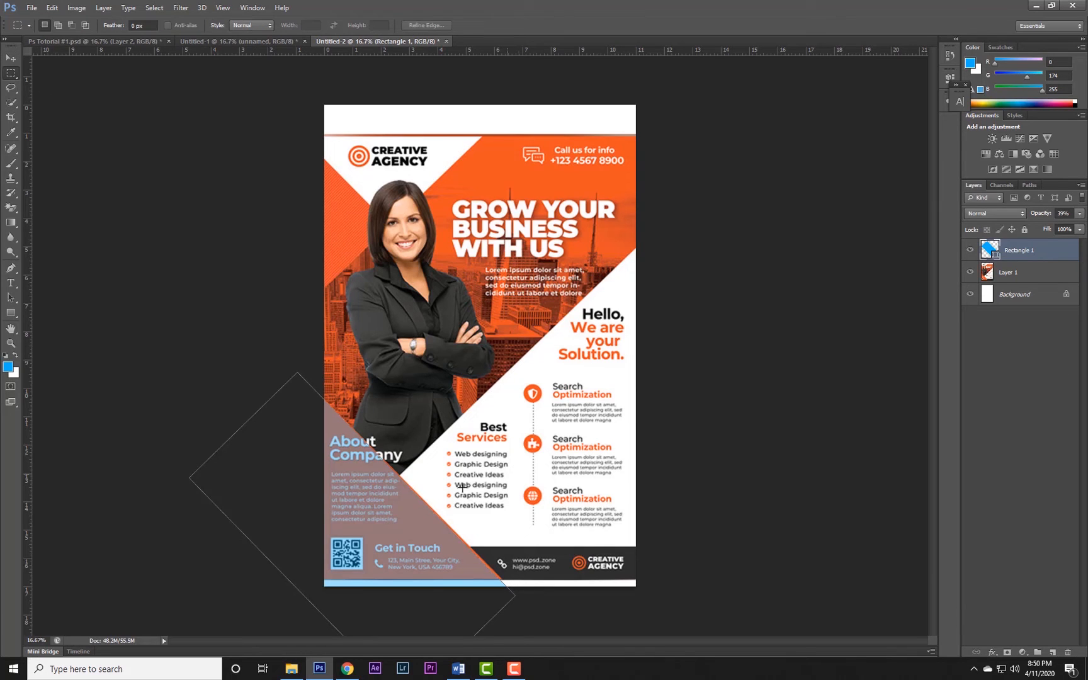
click(11, 58)
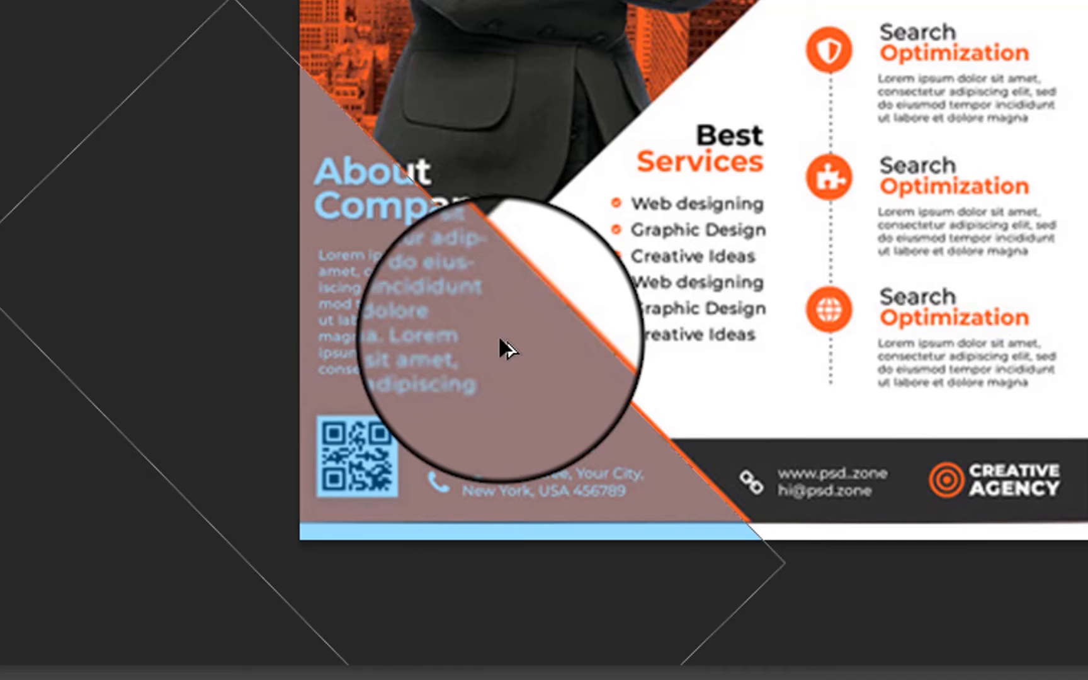
drag(499, 331, 834, 136)
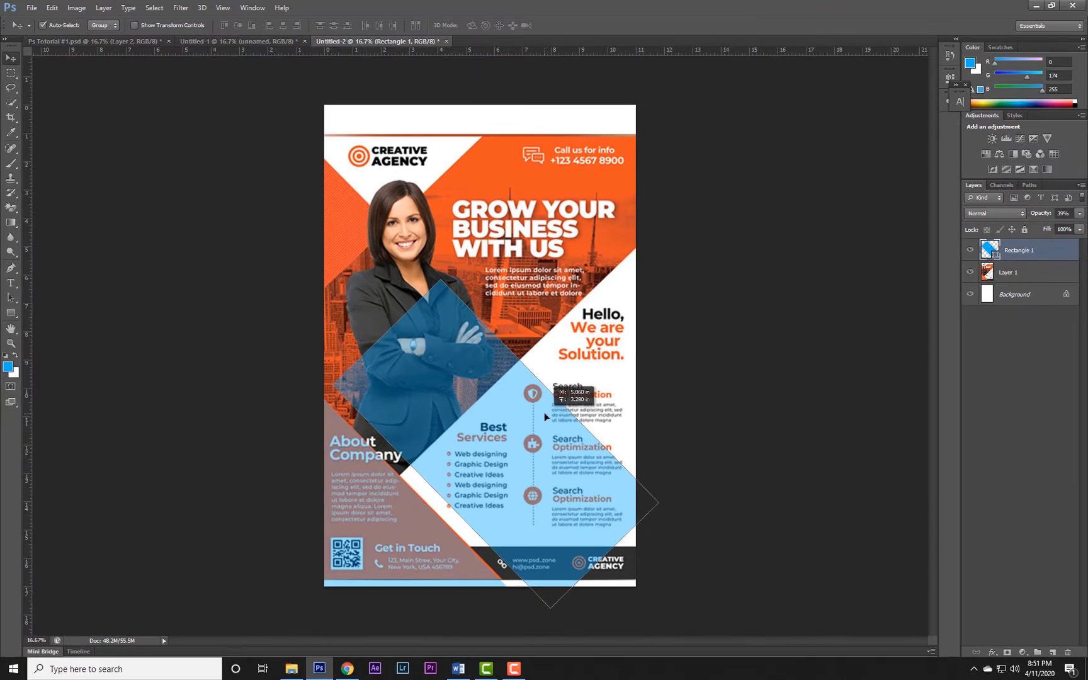
drag(546, 417, 546, 417)
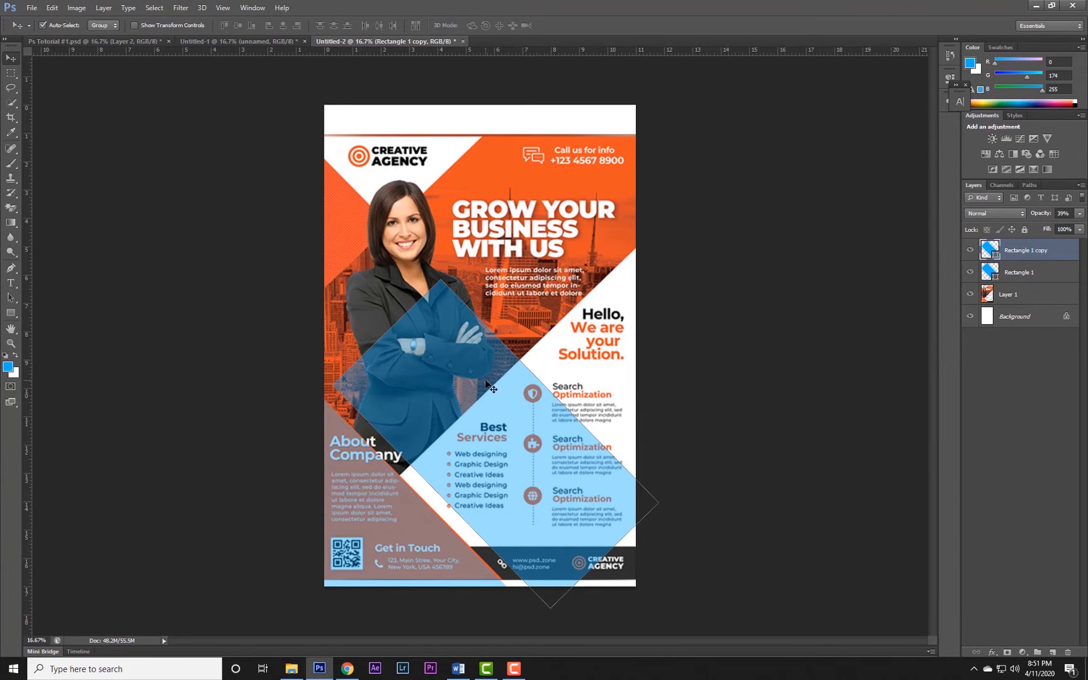
Rotate the copied rectangle about 90° and move it along the diagonal edge of the flyer's white area.
key(ctrl+t)
drag(780, 354, 770, 431)
drag(581, 399, 642, 407)
drag(753, 357, 772, 395)
drag(652, 384, 649, 377)
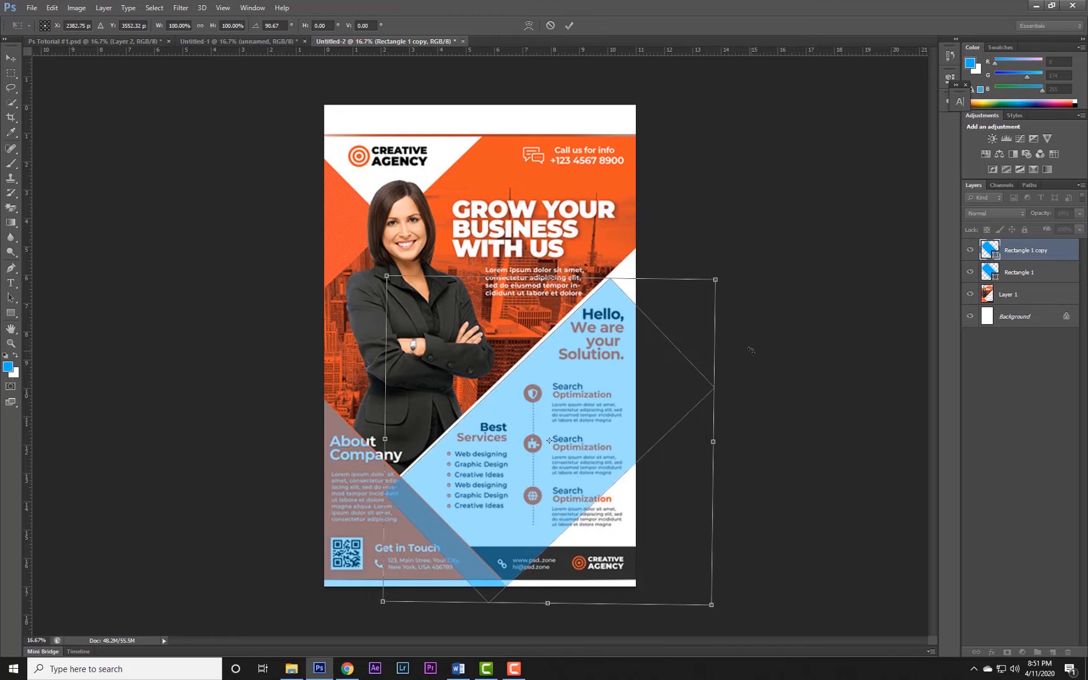
drag(751, 348, 751, 347)
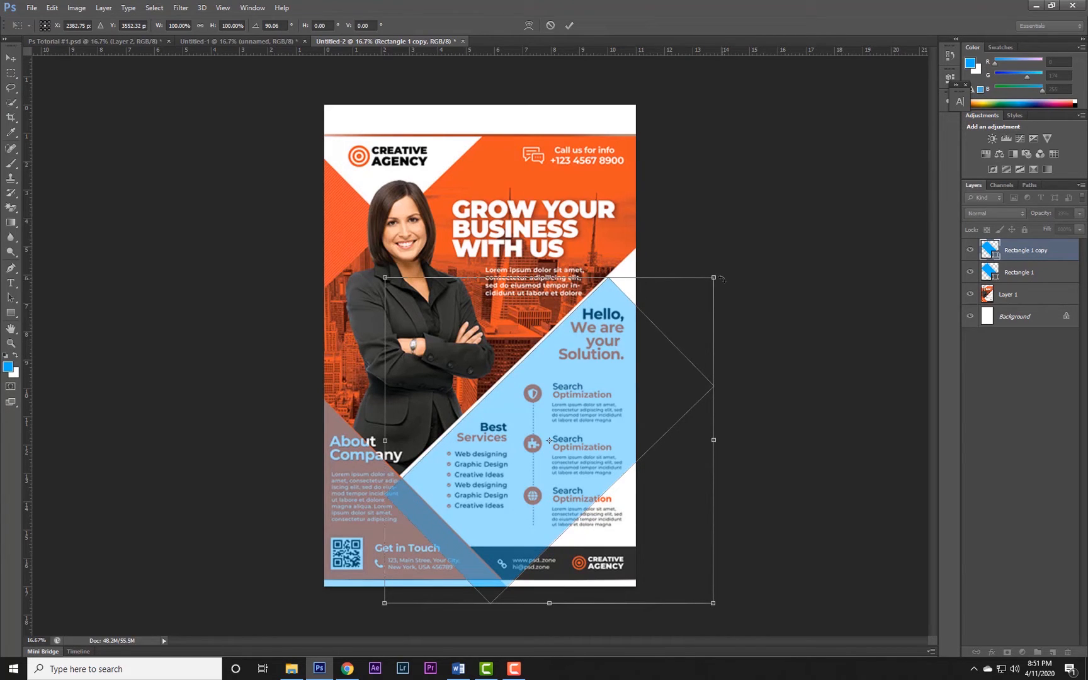
Enlarge the copied rectangle to about 5809 × 5833 px, covering the flyer's white lower-right area with its edge along the diagonal.
drag(713, 277, 743, 271)
drag(629, 350, 657, 332)
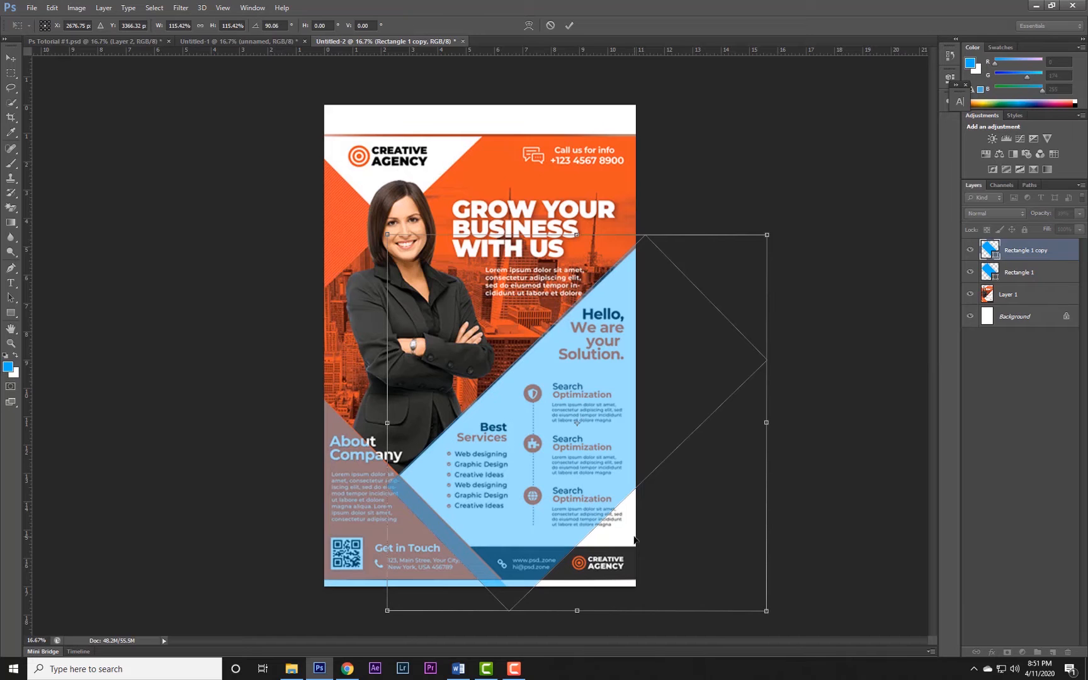
key(ctrl+minus)
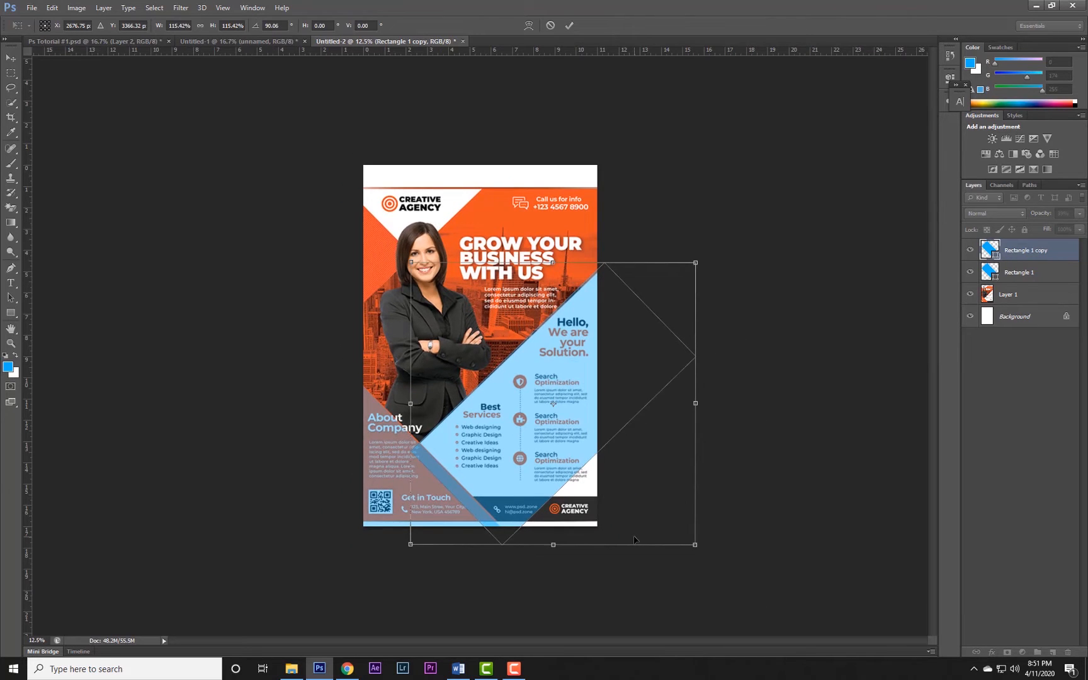
key(ctrl+minus)
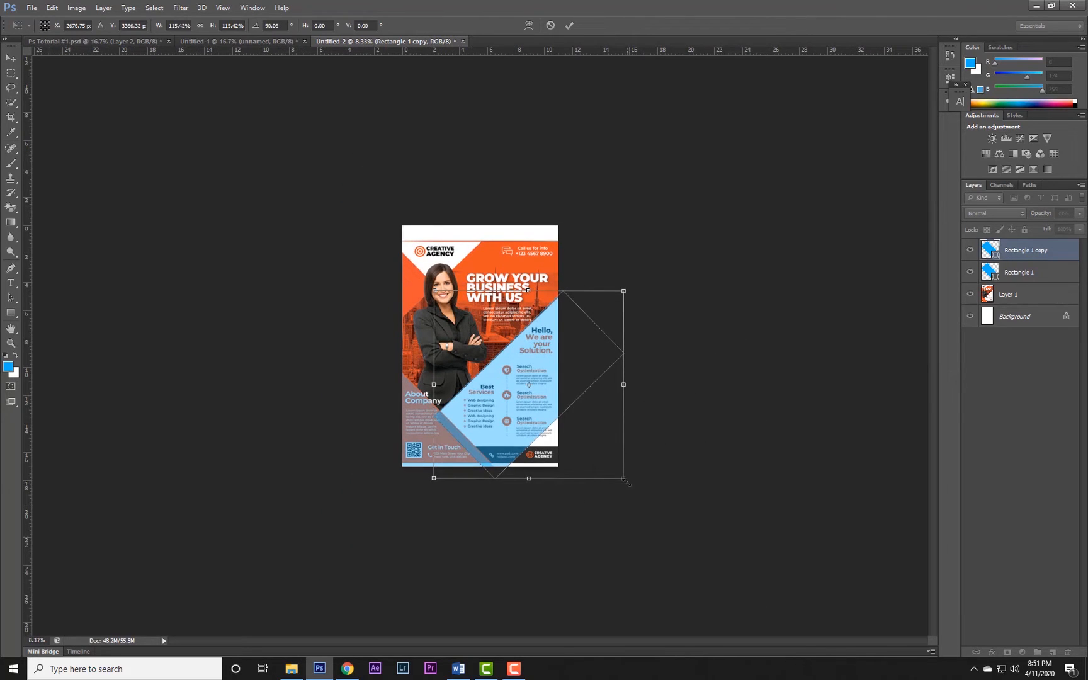
drag(631, 490, 695, 558)
drag(622, 415, 601, 400)
drag(664, 531, 671, 535)
drag(726, 382, 726, 397)
drag(668, 538, 684, 542)
drag(594, 402, 586, 395)
key(Return)
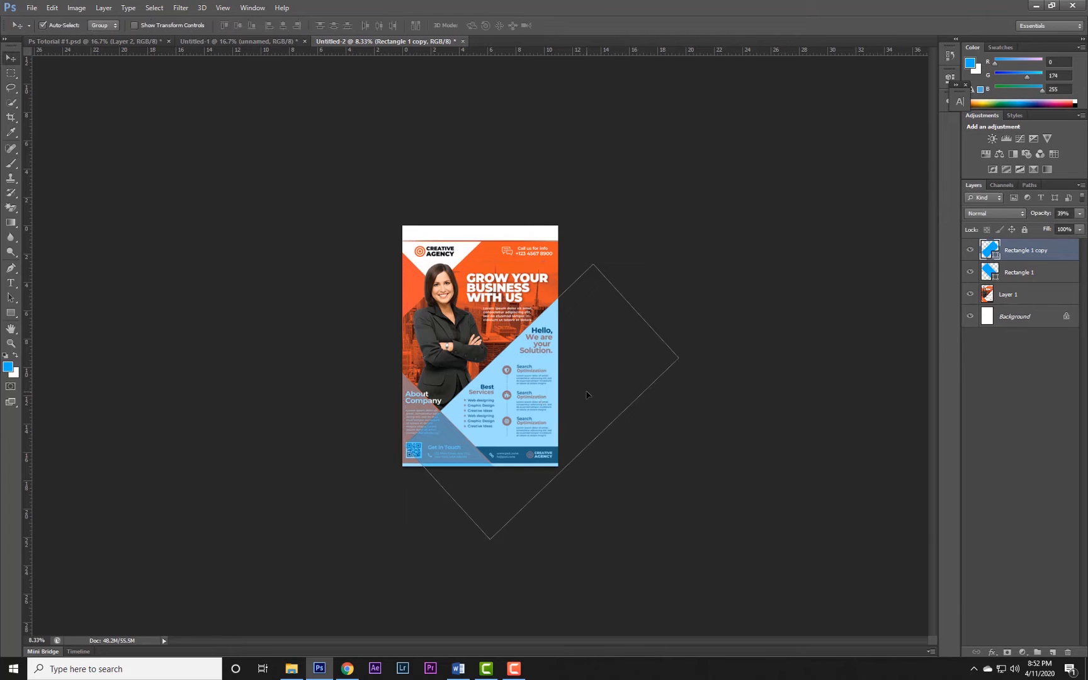
Change the copied rectangle's fill color to white.
key(ctrl+plus)
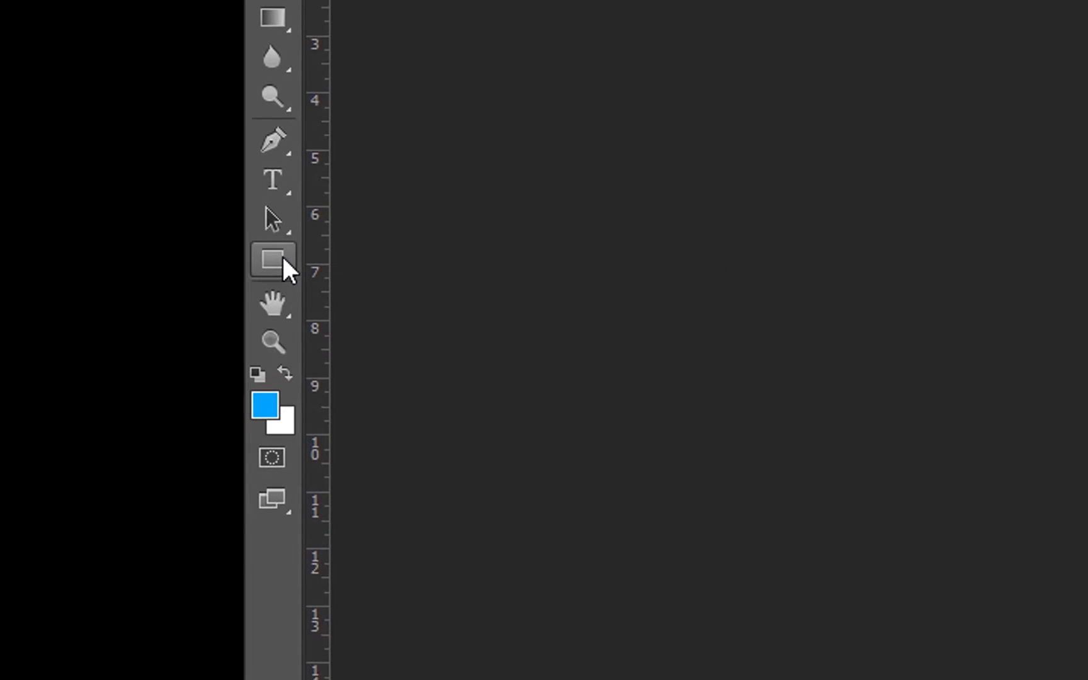
click(282, 255)
click(370, 255)
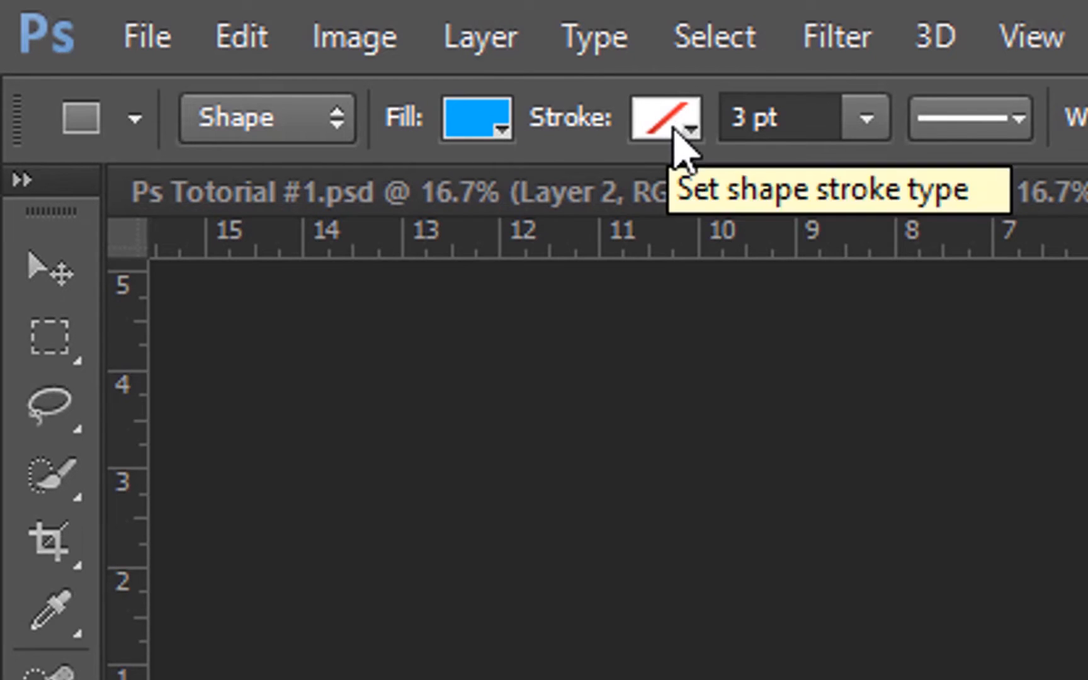
click(504, 129)
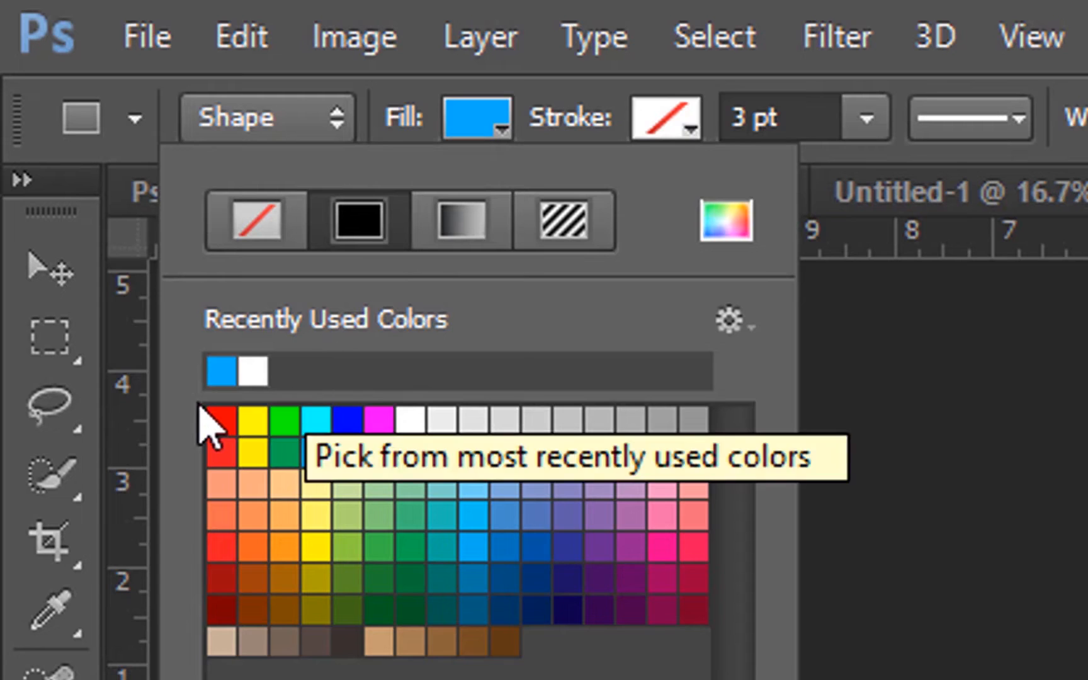
click(254, 372)
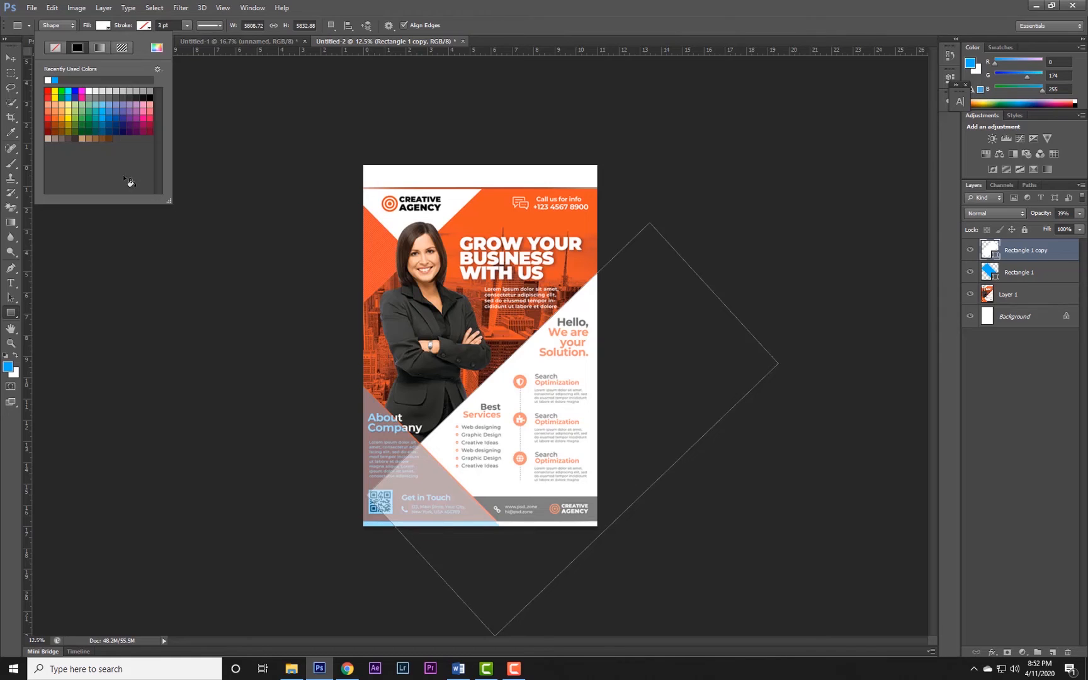
Set the white rectangle's opacity to 100% and move its layer below the blue Rectangle 1 layer.
click(11, 58)
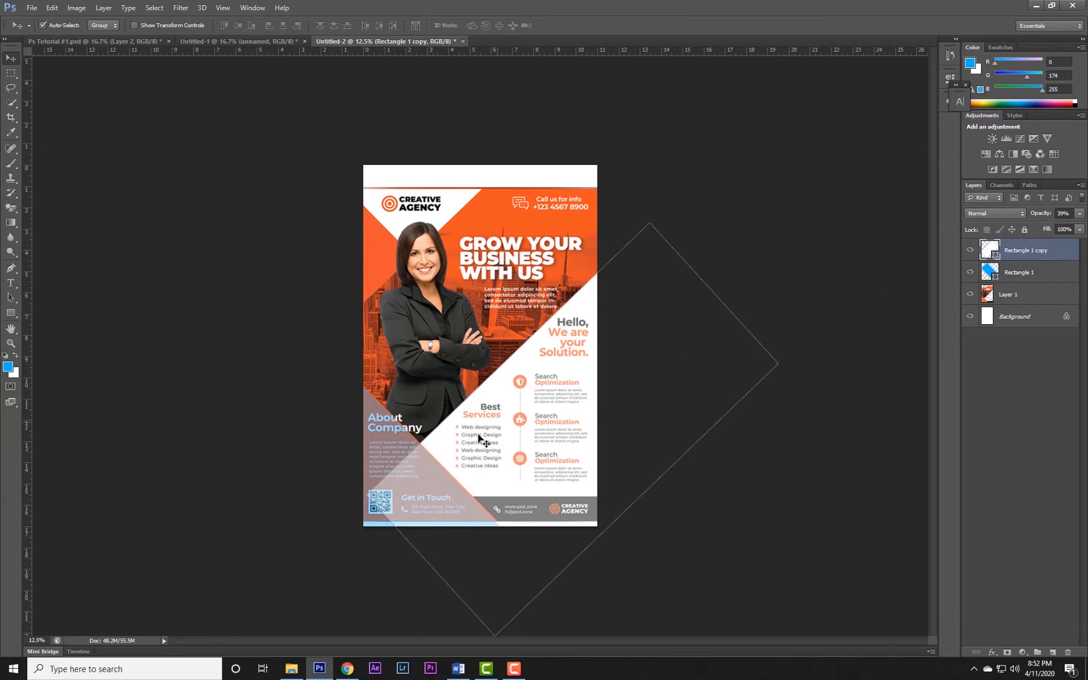
click(1078, 214)
mouse_move(1048, 230)
mouse_down()
mouse_move(1086, 228)
mouse_move(1067, 230)
mouse_up()
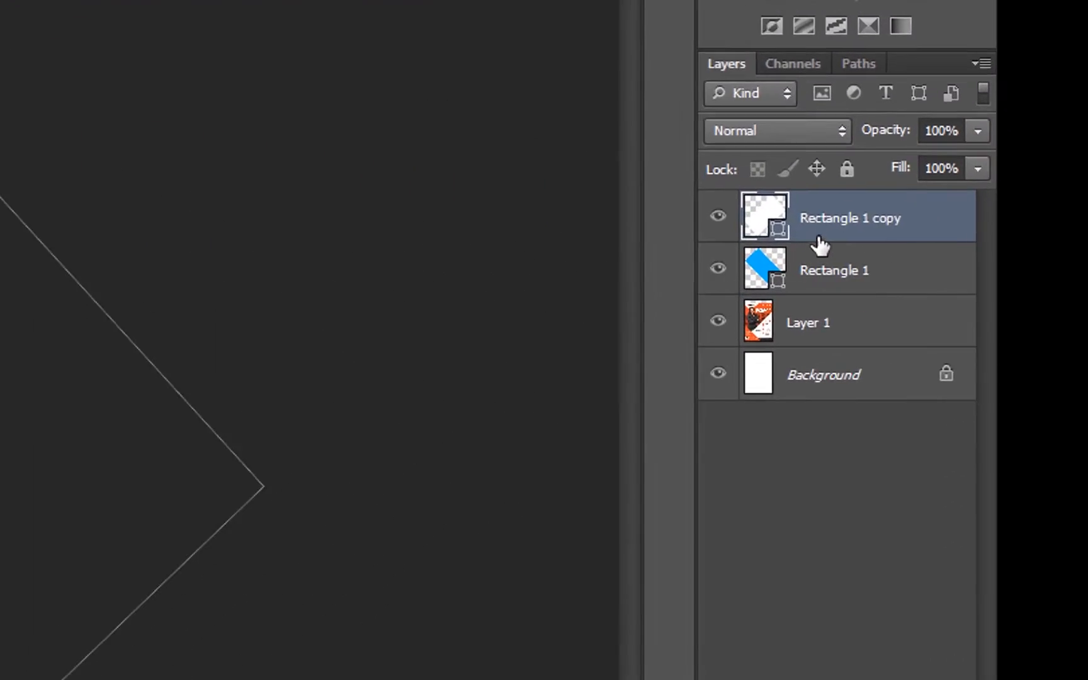
drag(820, 245, 824, 272)
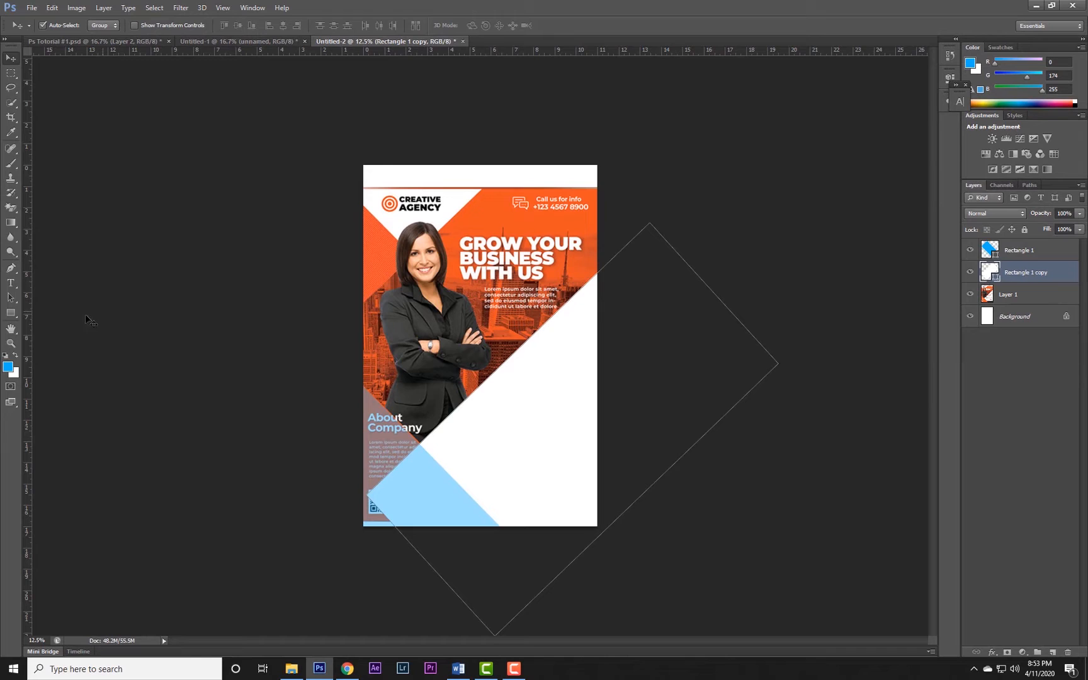
Change the Rectangle 1 shape's fill from blue to the flyer's orange, #f05423, sampled beside the headline.
click(11, 313)
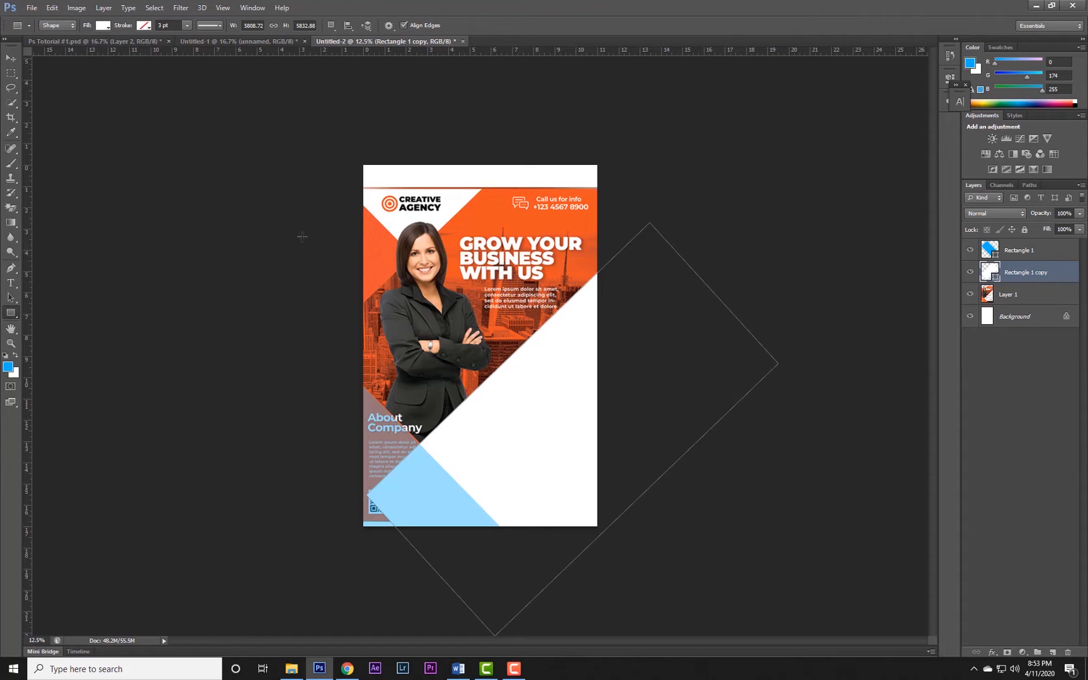
click(994, 252)
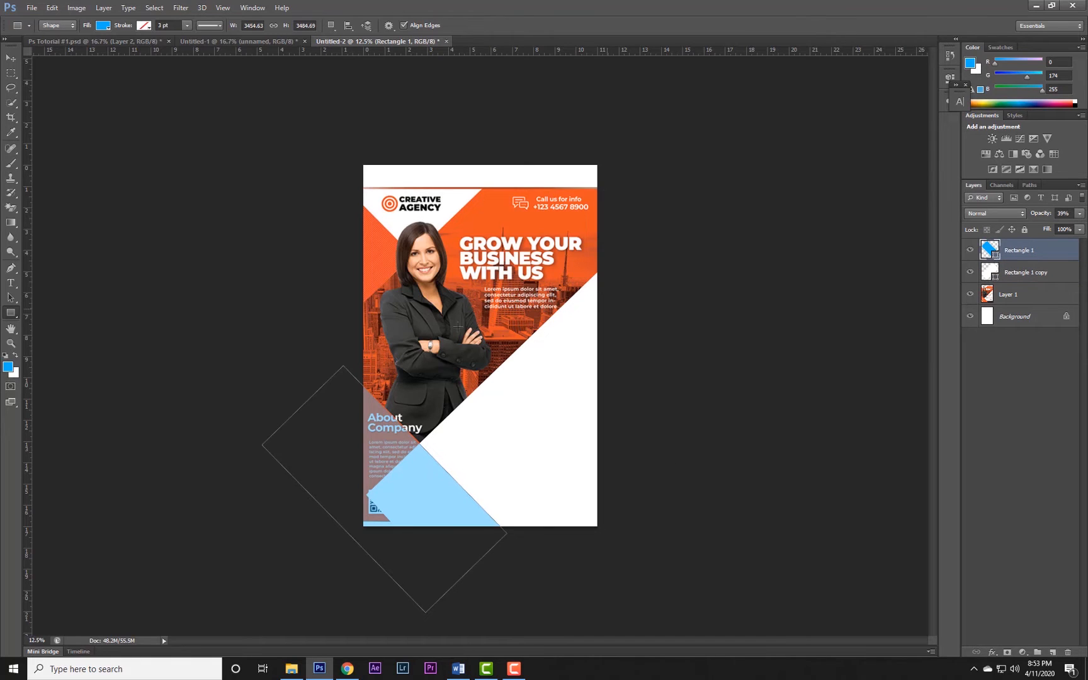
click(104, 26)
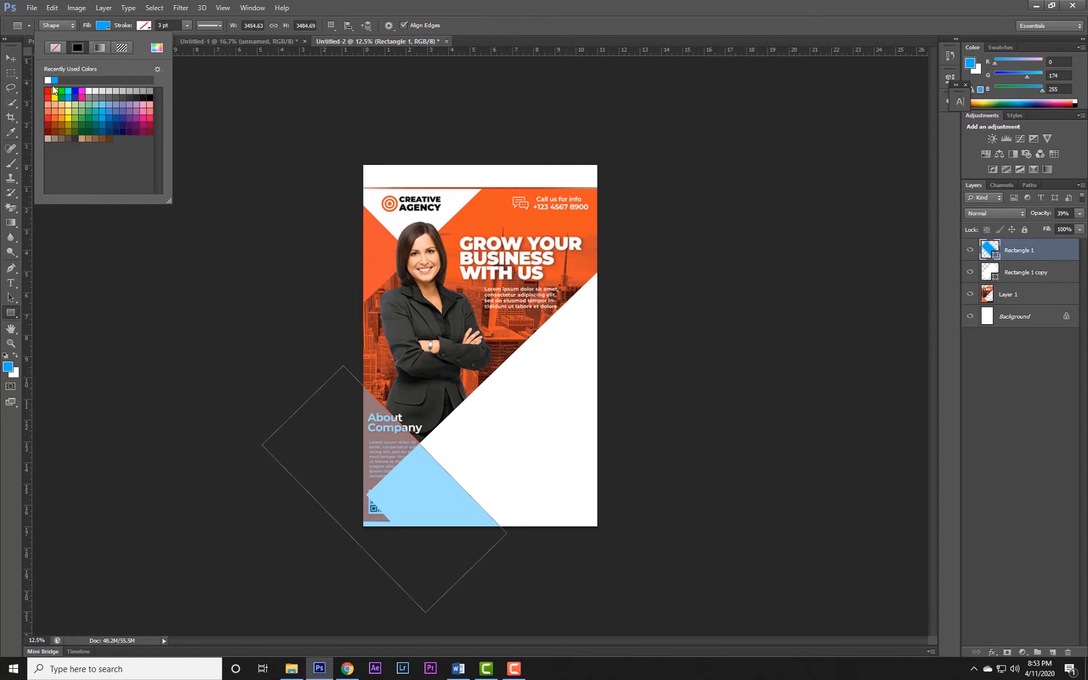
click(55, 118)
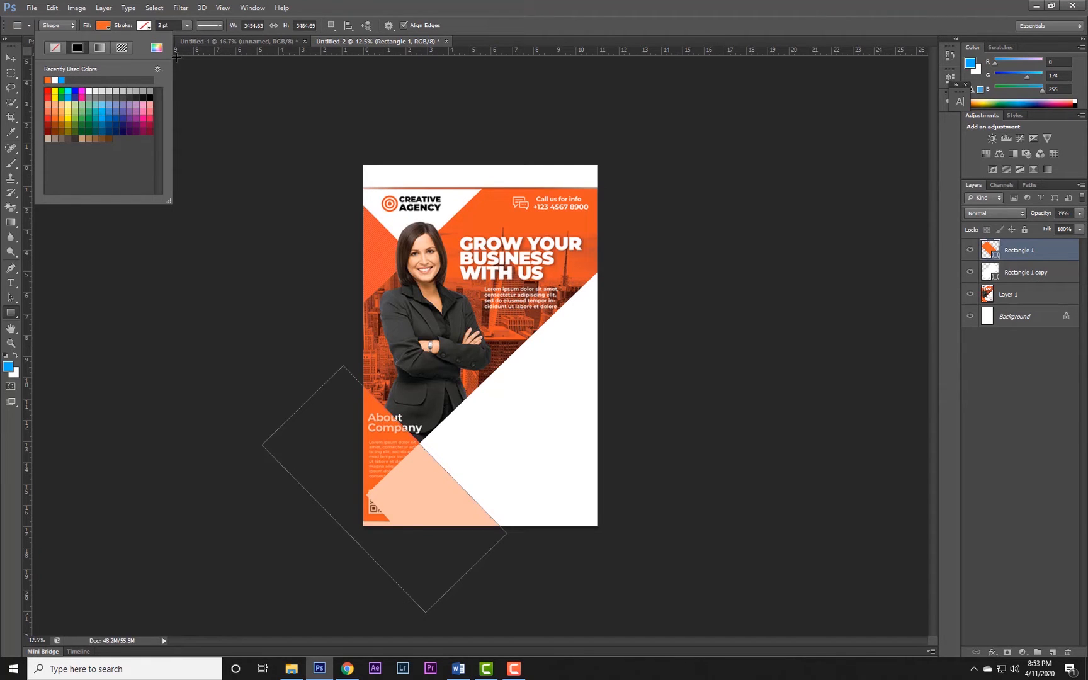
click(157, 48)
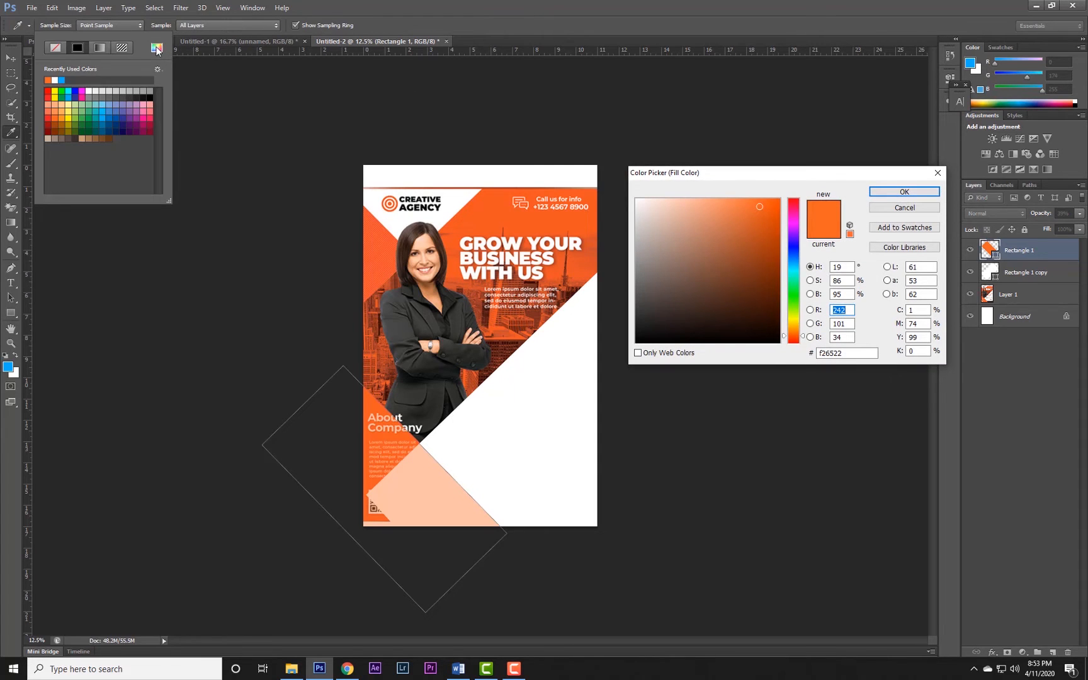
click(570, 225)
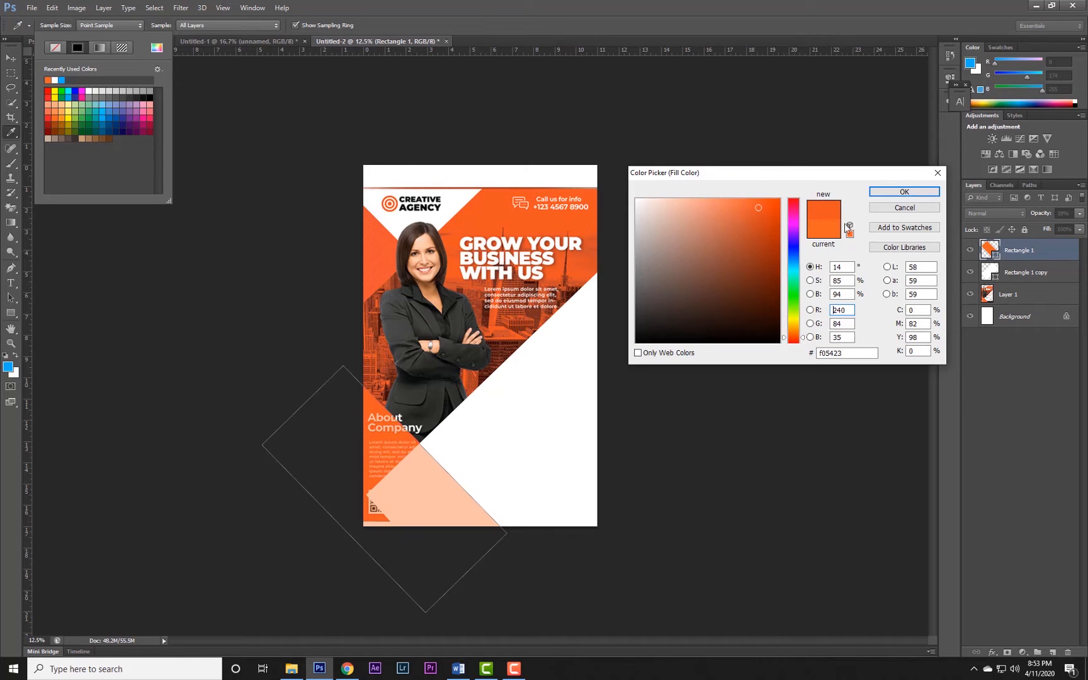
click(905, 192)
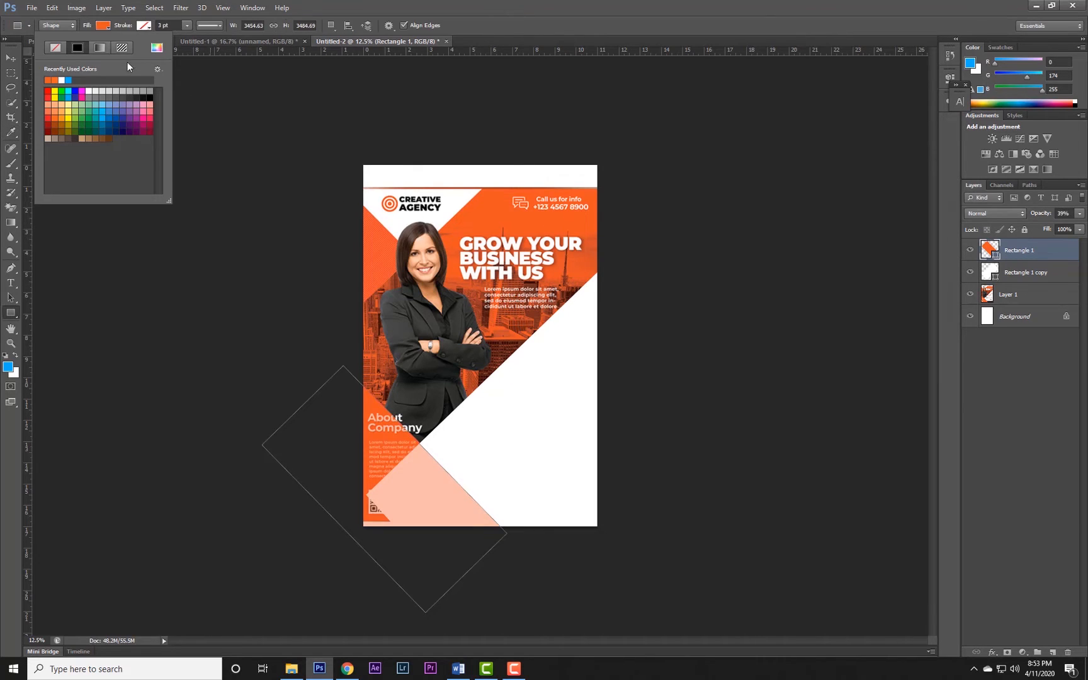
click(11, 58)
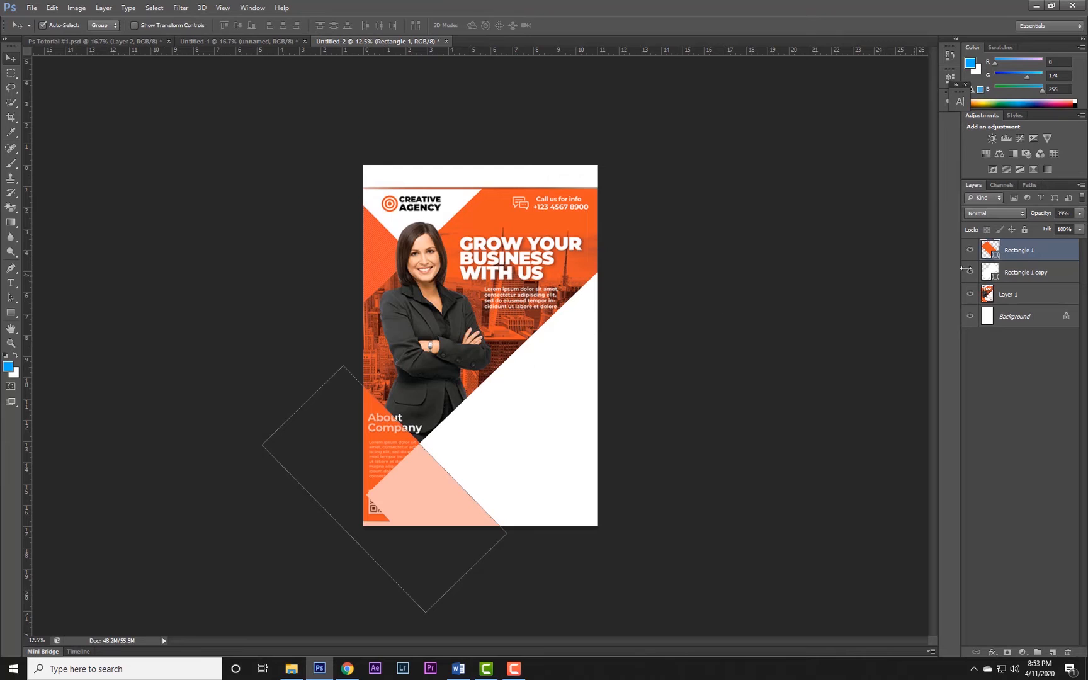
Set the orange rectangle's opacity to 100% and deselect its layer.
click(11, 73)
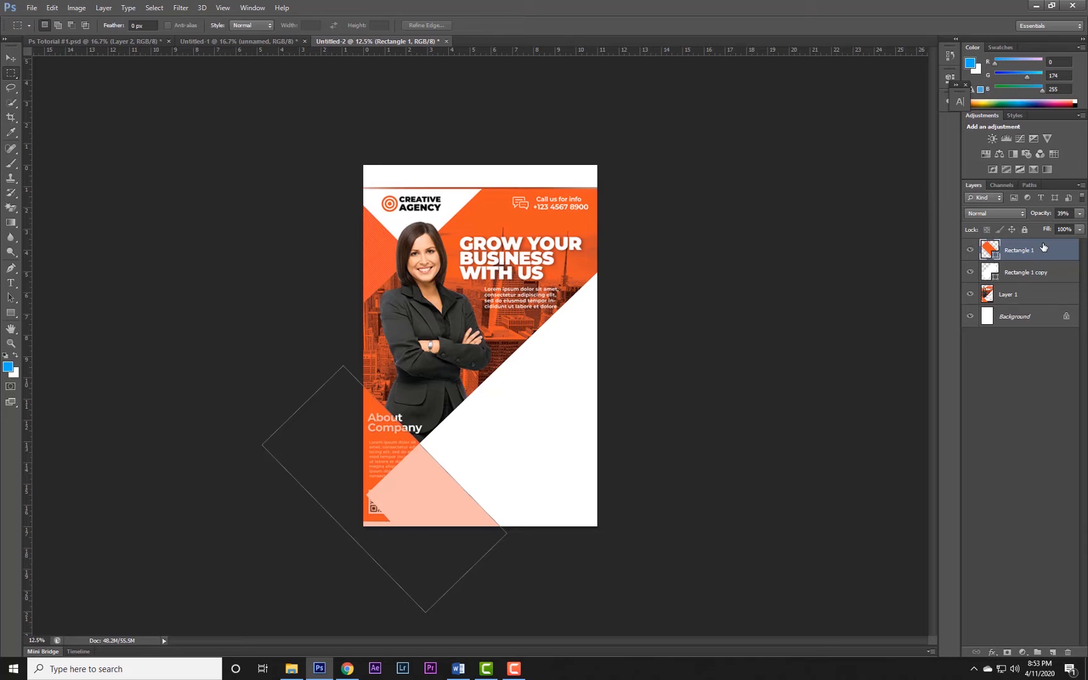
click(1081, 216)
drag(1048, 225, 1083, 226)
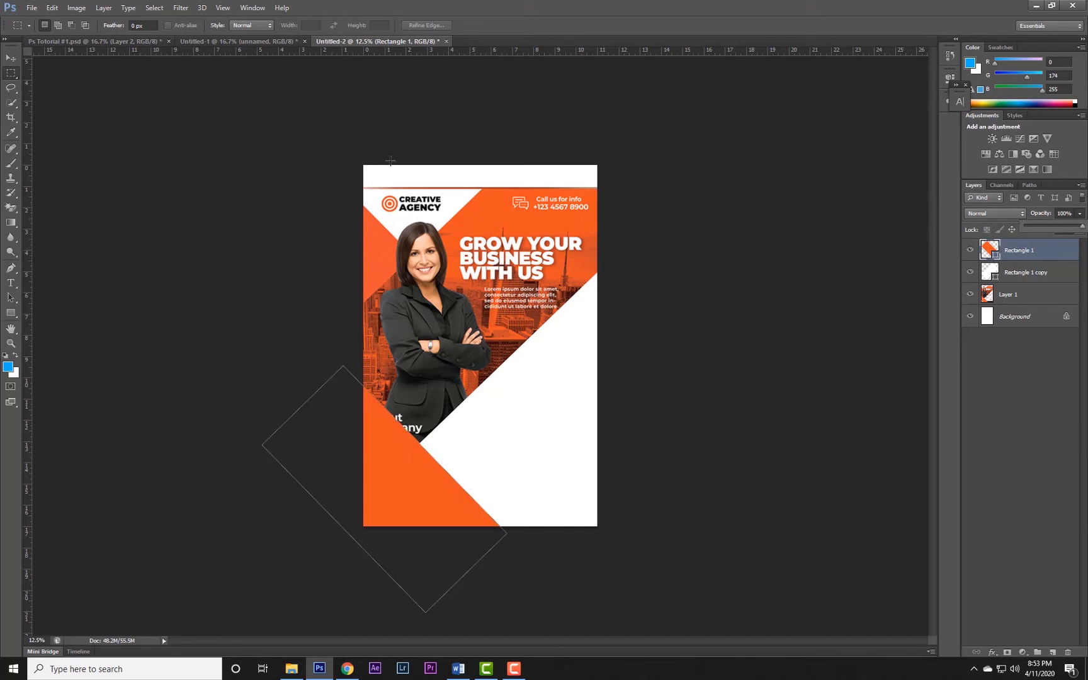
click(11, 58)
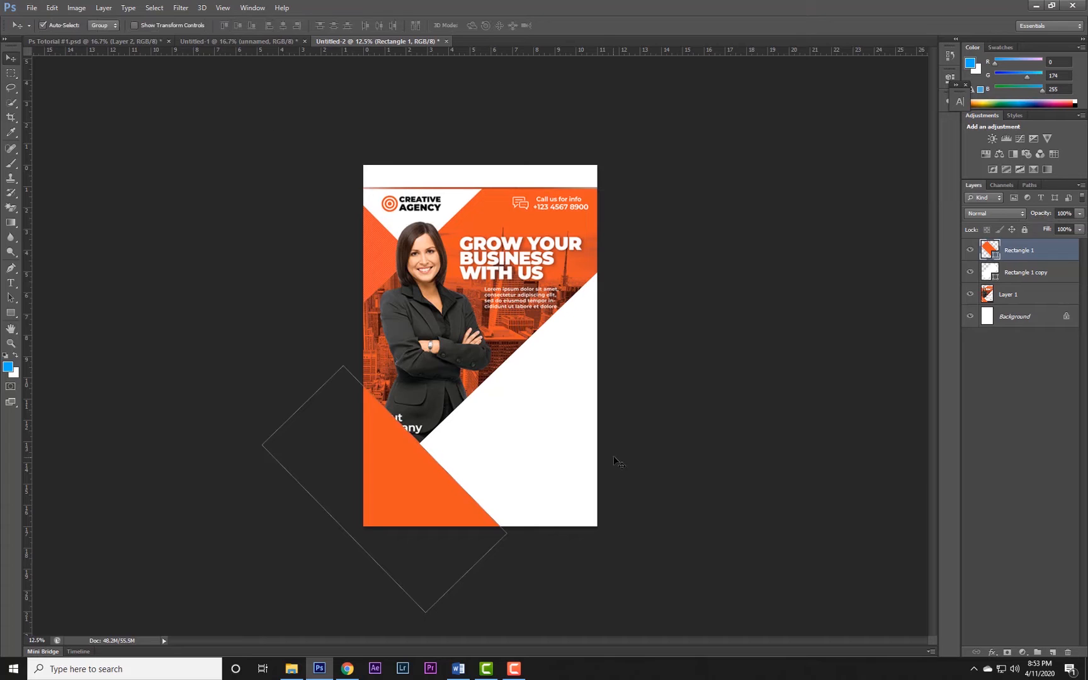
click(1020, 402)
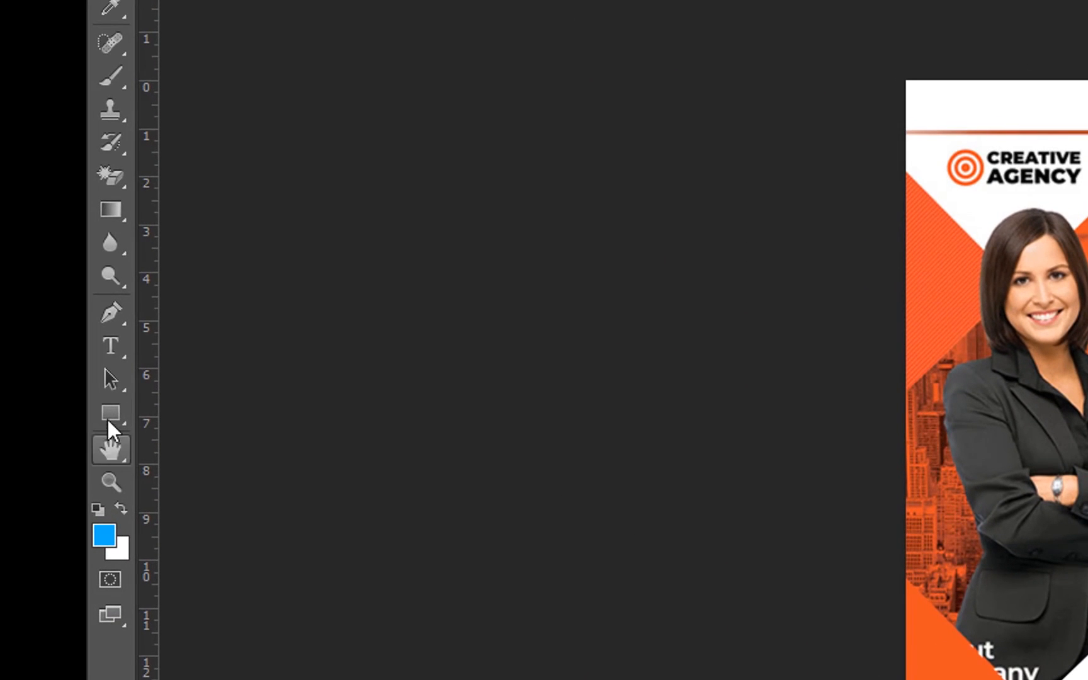
Draw a closed triangular Pen path around the flyer's upper-left corner, with its long side running diagonally across the woman's head.
click(110, 323)
click(101, 312)
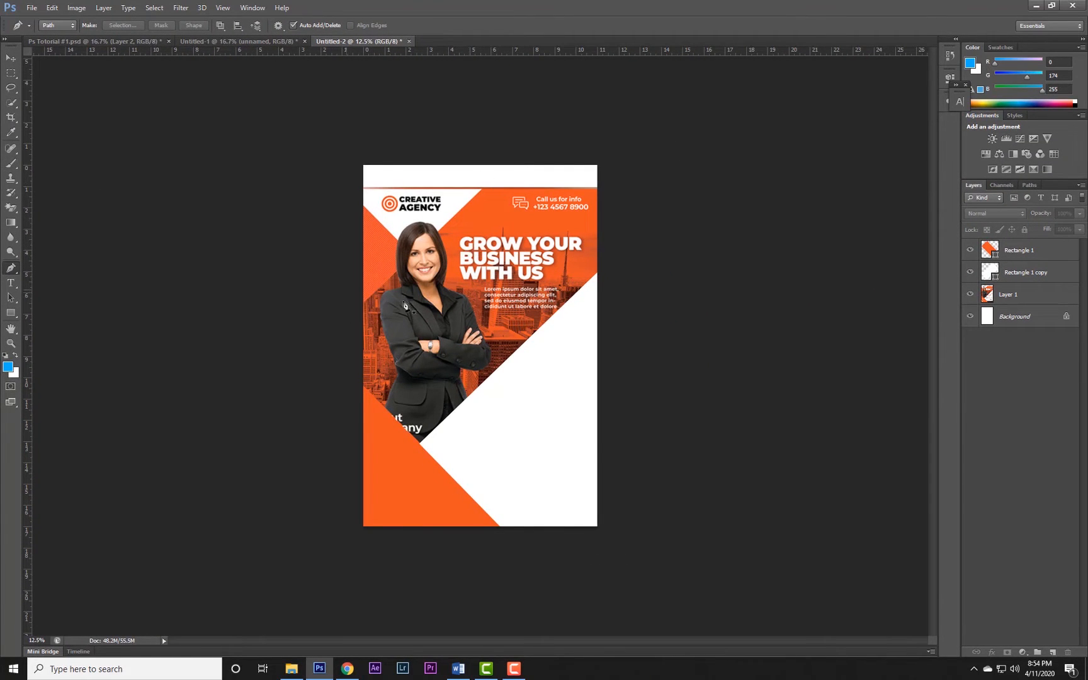
click(358, 306)
click(484, 188)
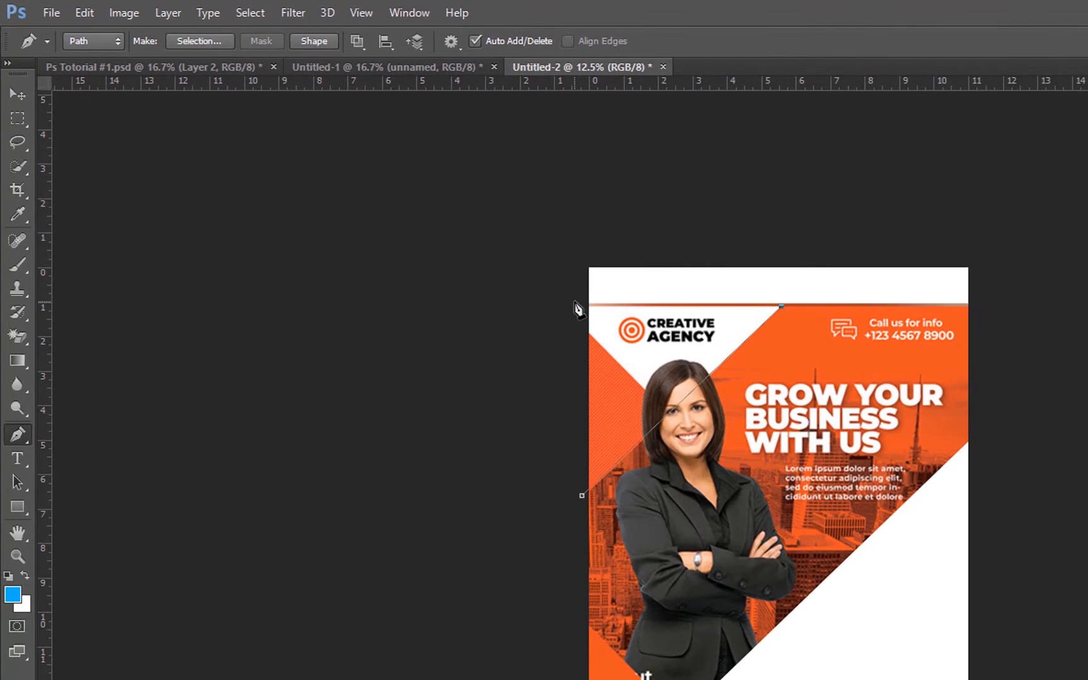
click(574, 302)
click(582, 495)
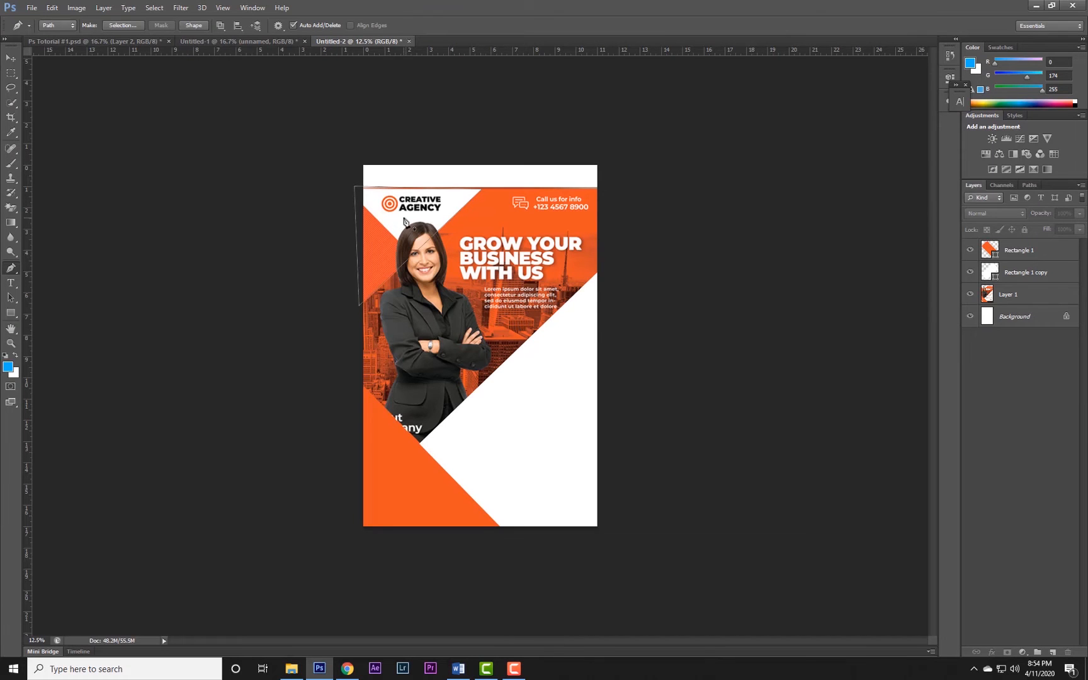
Convert the triangular path into a new anti-aliased selection with a 0 px feather radius and add a new layer.
right_click(403, 219)
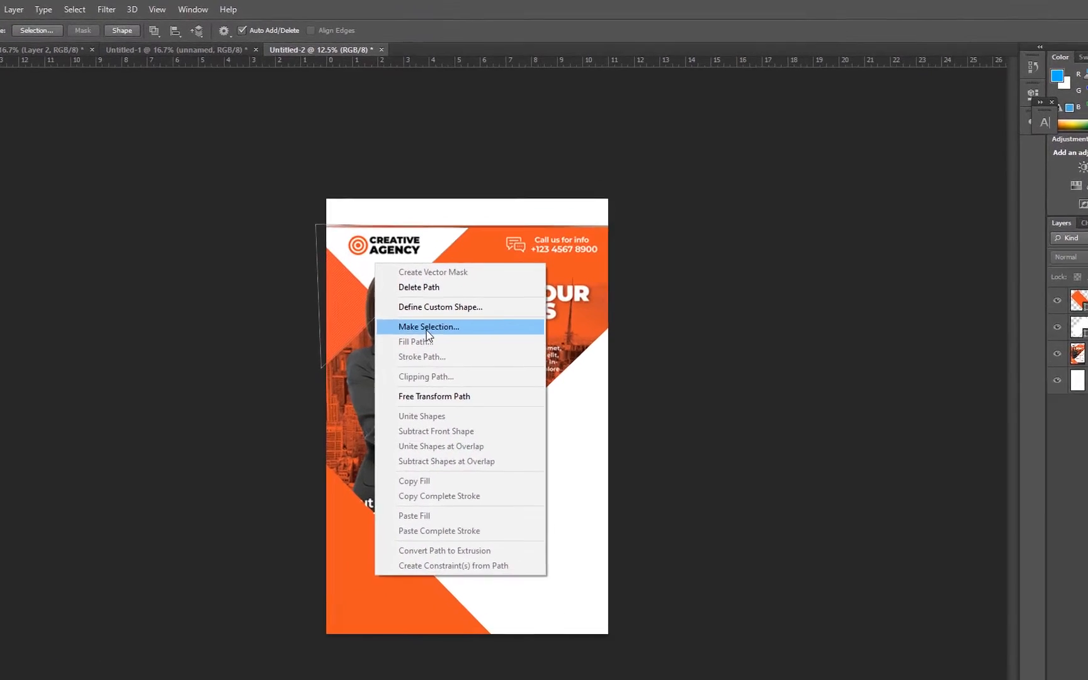
click(447, 274)
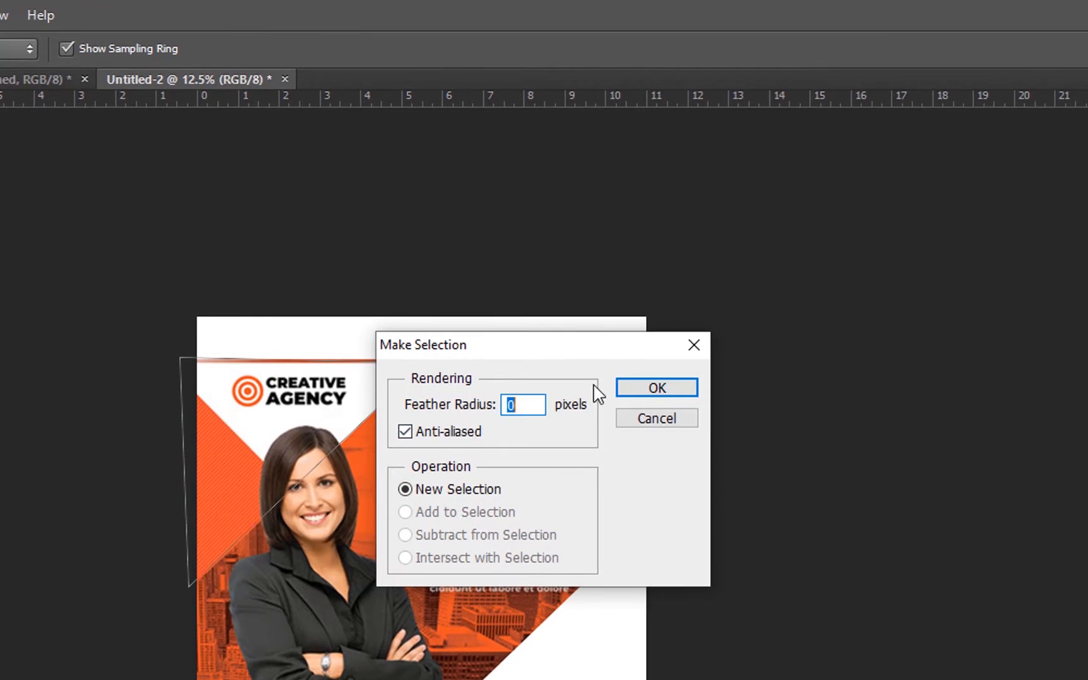
click(637, 389)
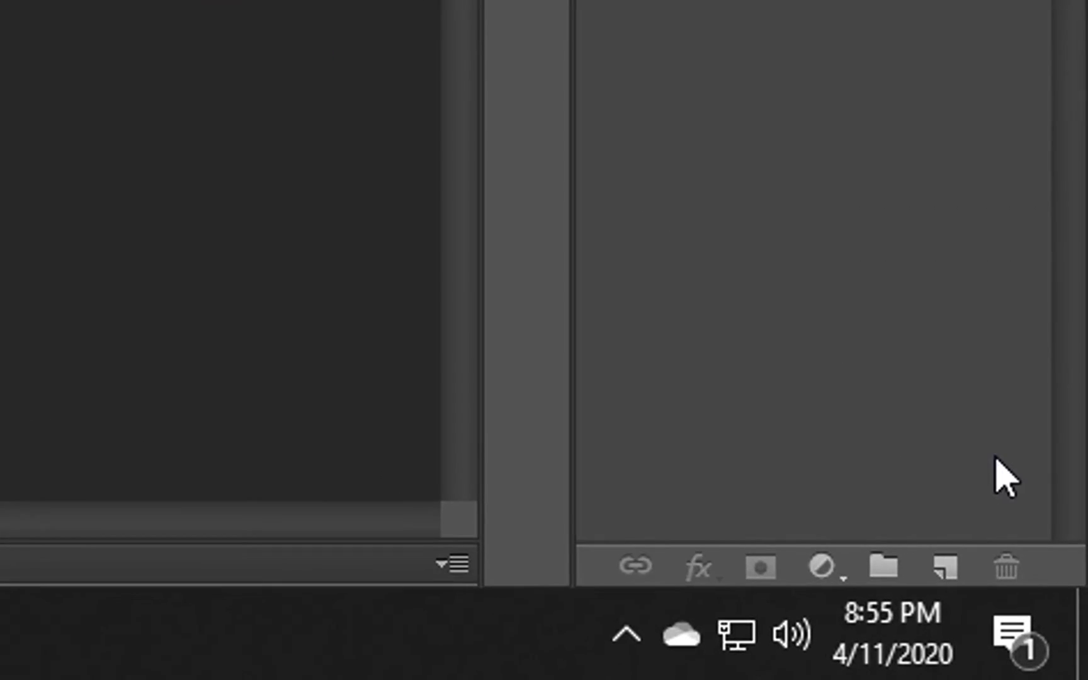
click(945, 567)
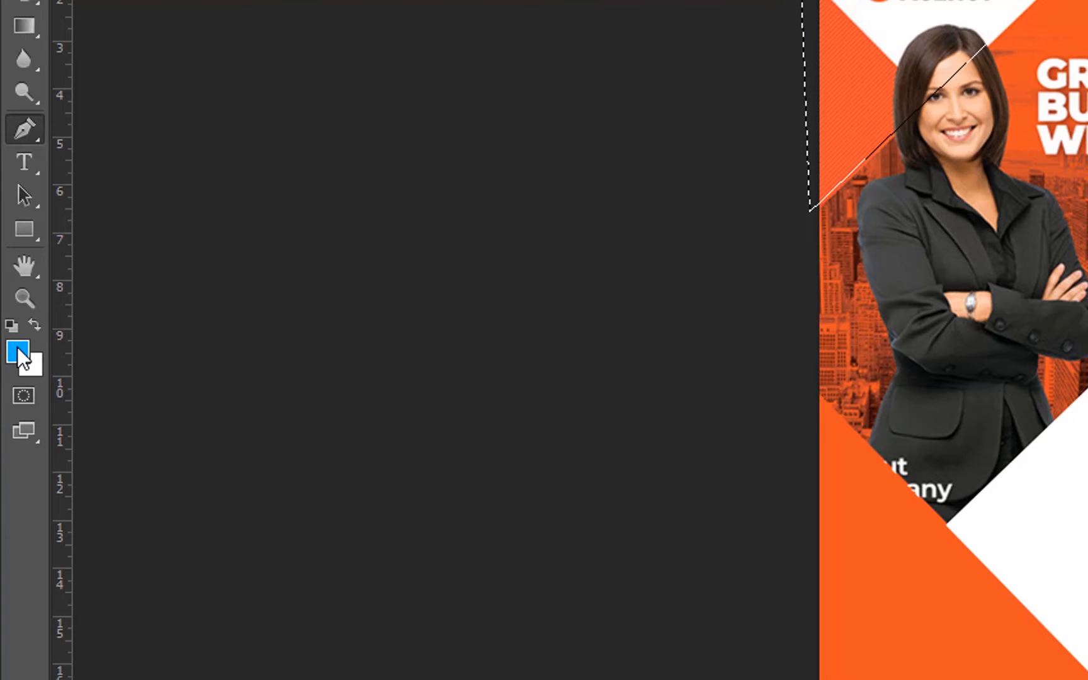
Set the foreground color to the orange-red #ef4611.
click(18, 351)
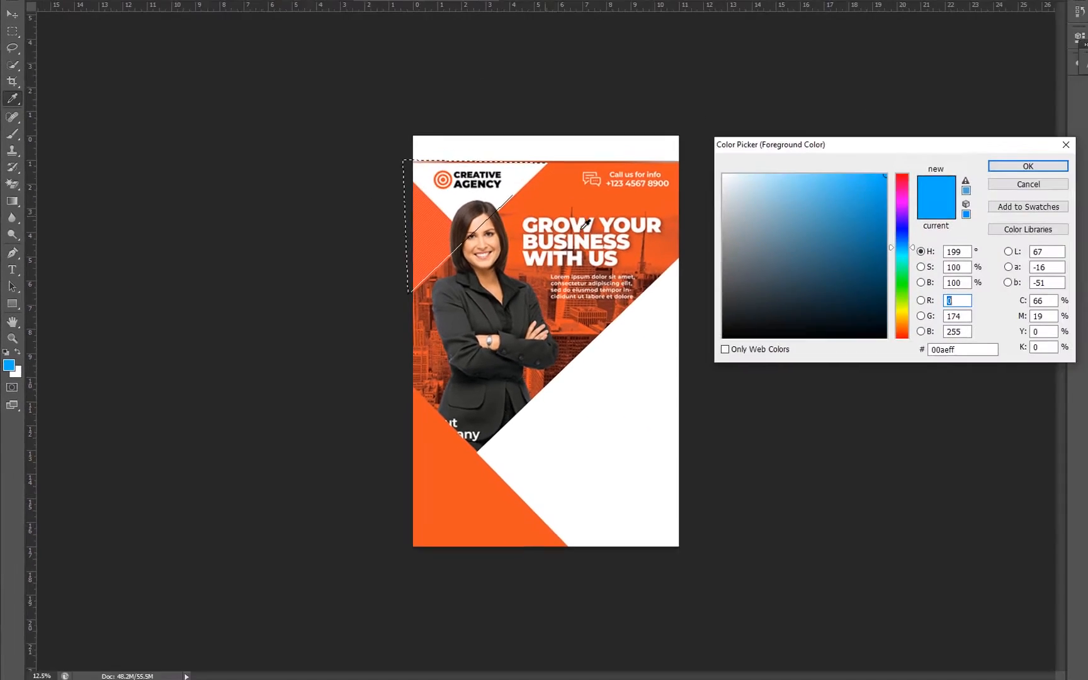
click(448, 463)
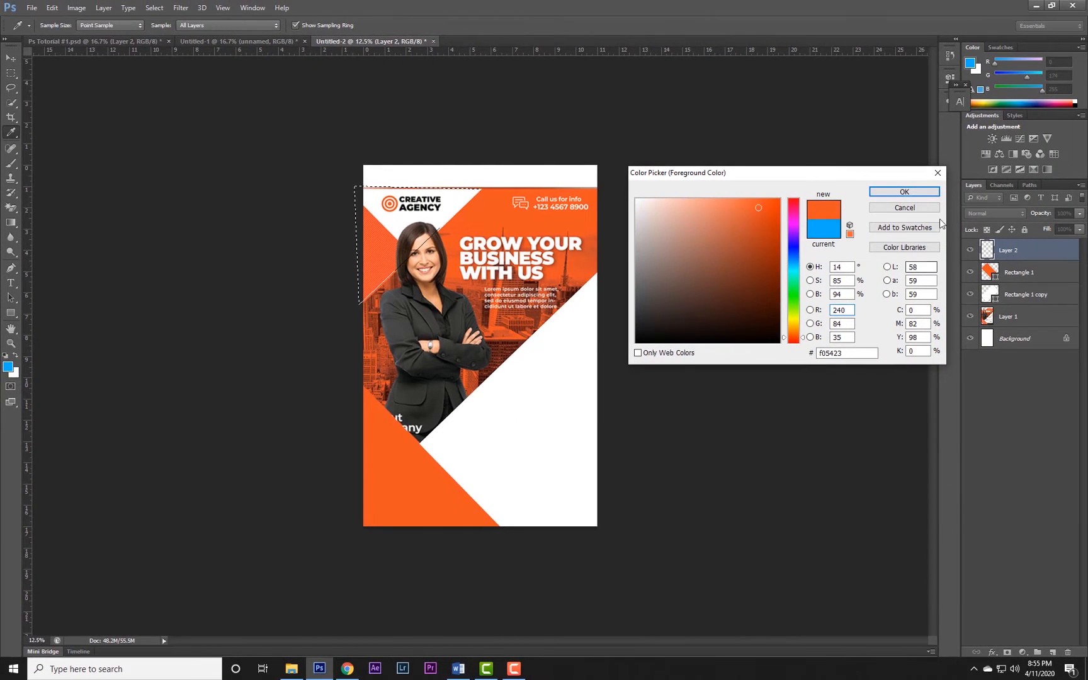
click(769, 207)
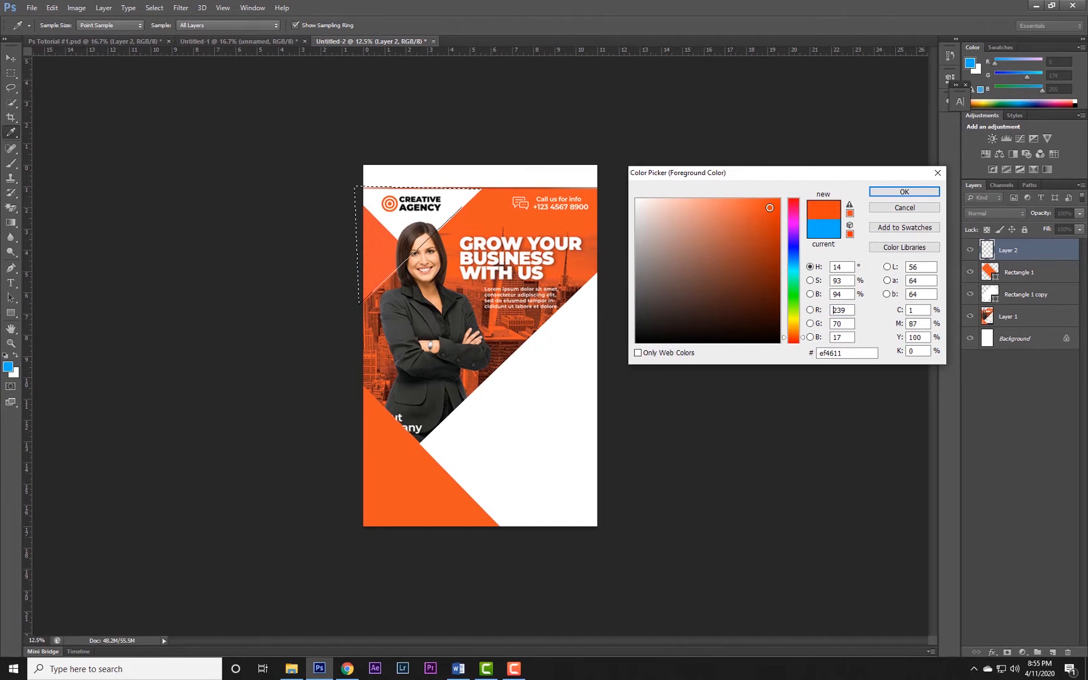
click(904, 191)
key(p)
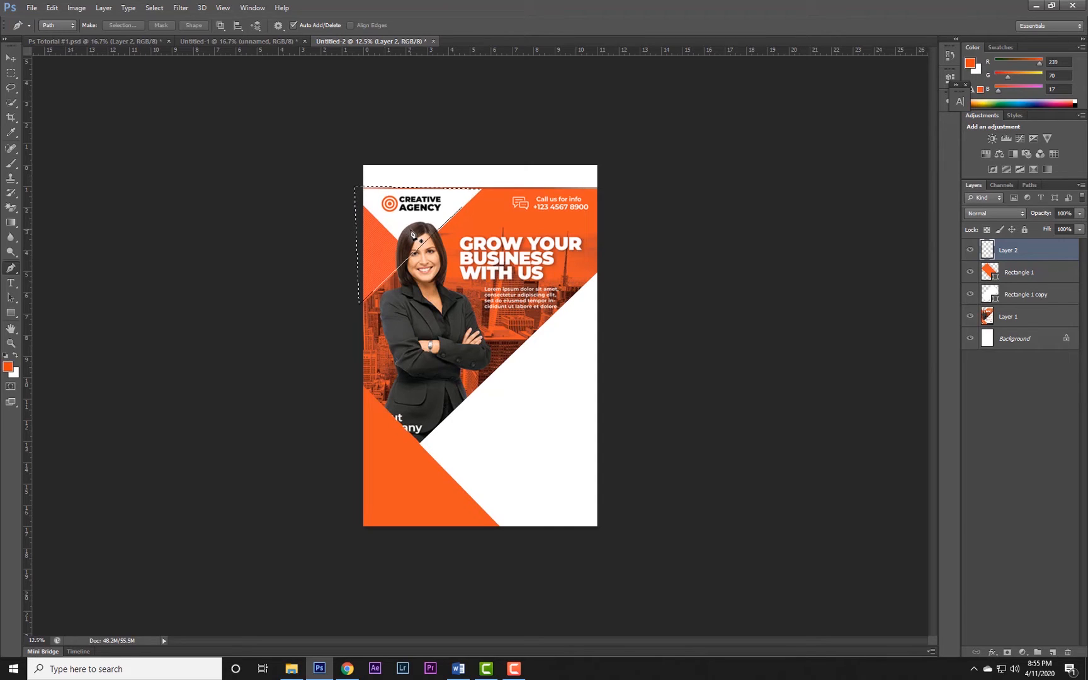
Fill the triangular corner selection on the new layer with the orange-red foreground color and deselect it.
key(ctrl+Delete)
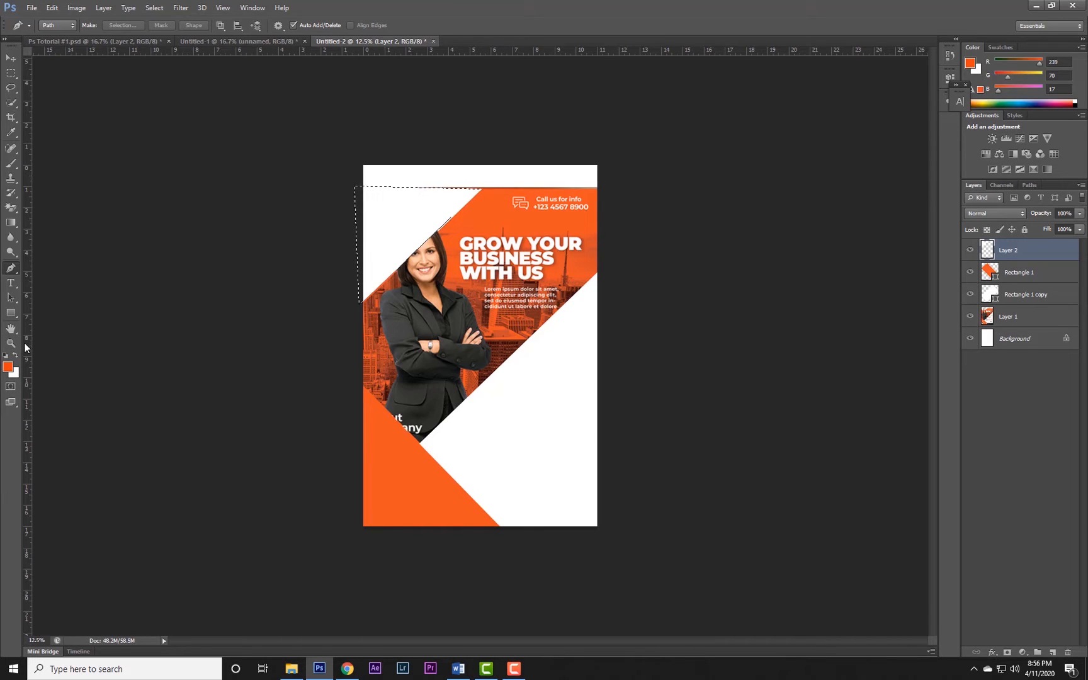
key(ctrl+z)
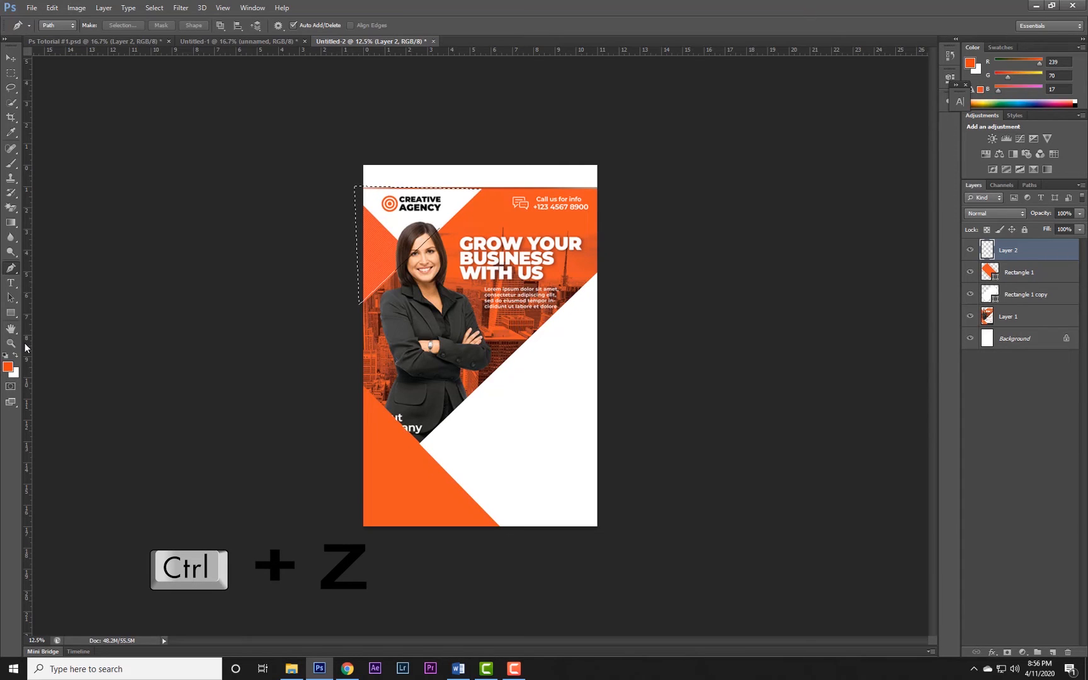
key(alt+Delete)
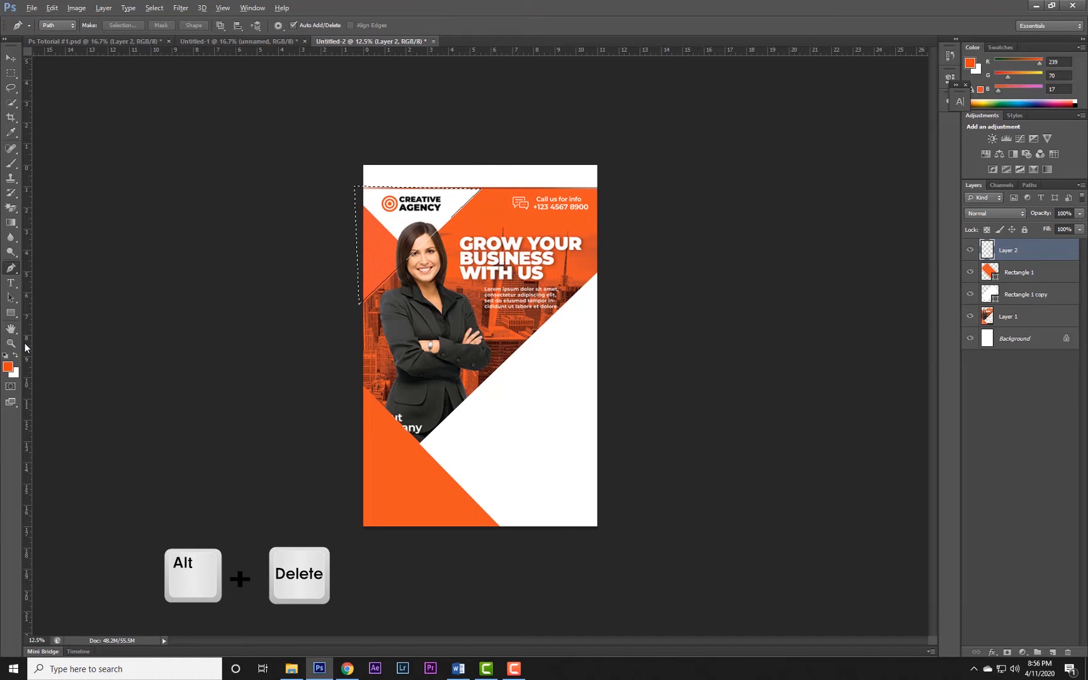
key(alt+Delete)
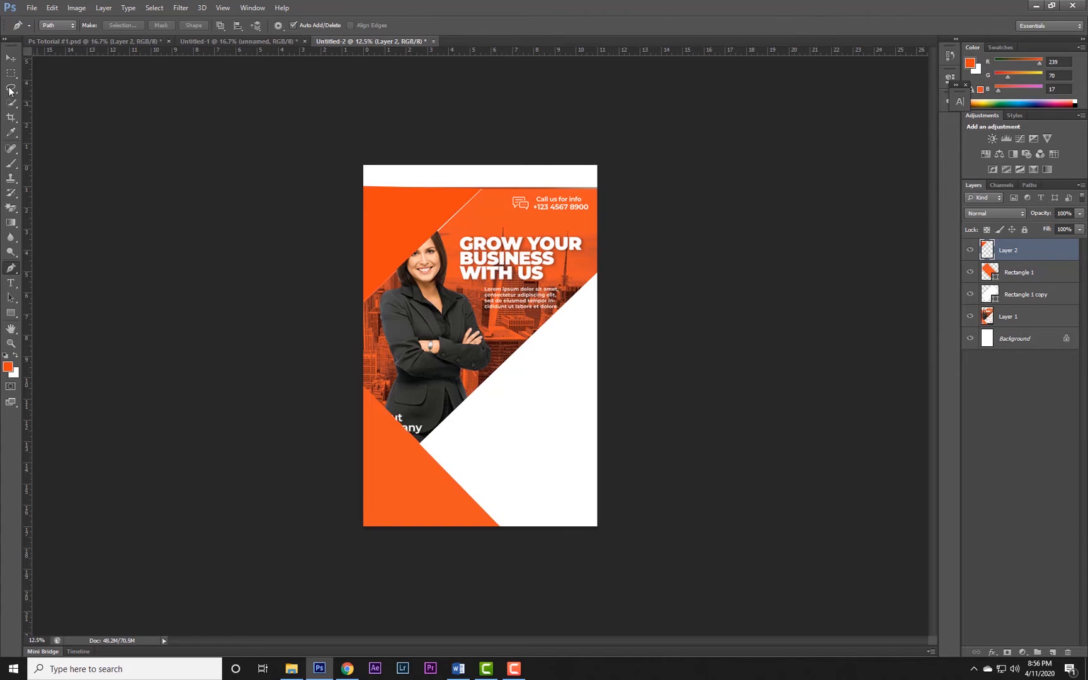
Select the blank strip above the flyer with the Rectangular Marquee and fill it with the white background color on a new layer.
click(11, 72)
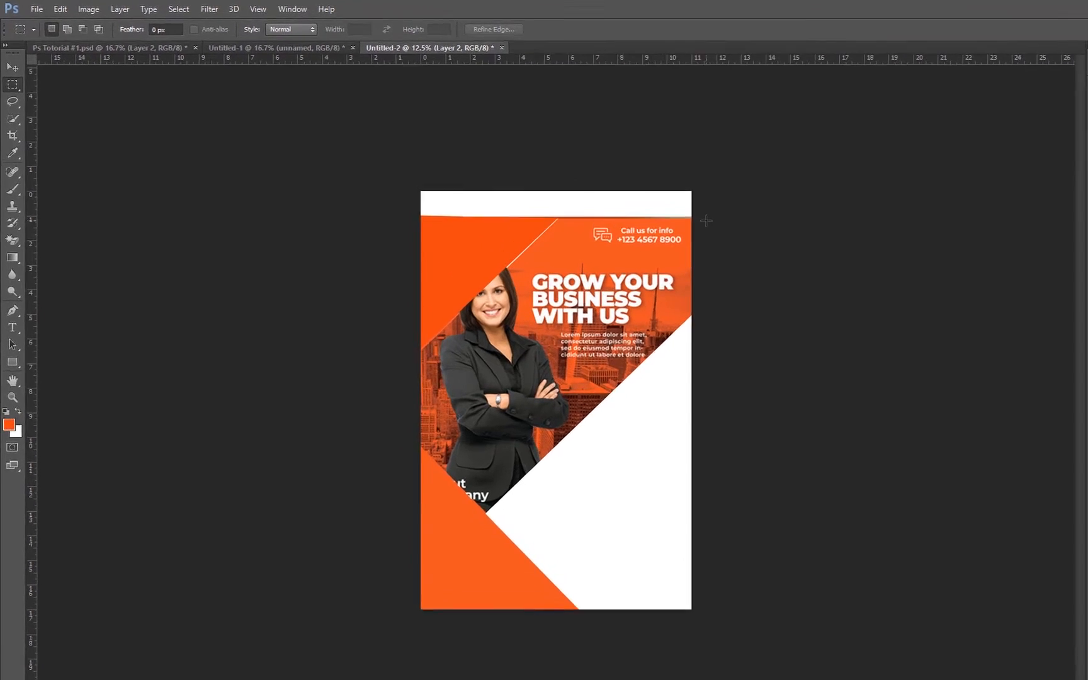
drag(615, 190, 346, 130)
drag(520, 195, 520, 195)
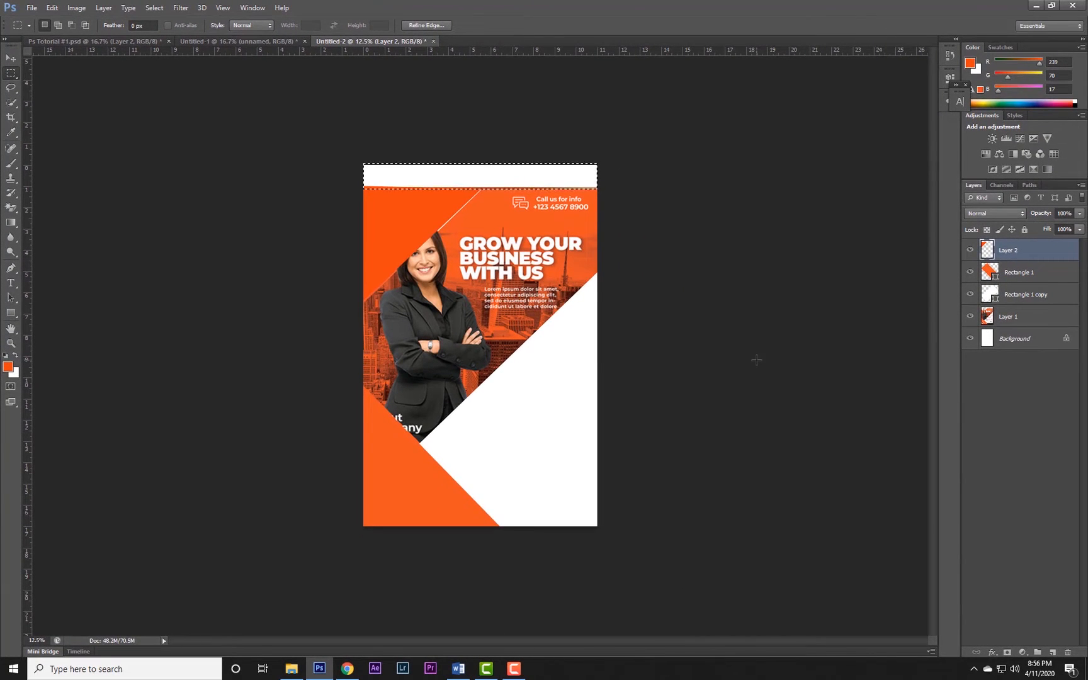
click(1053, 652)
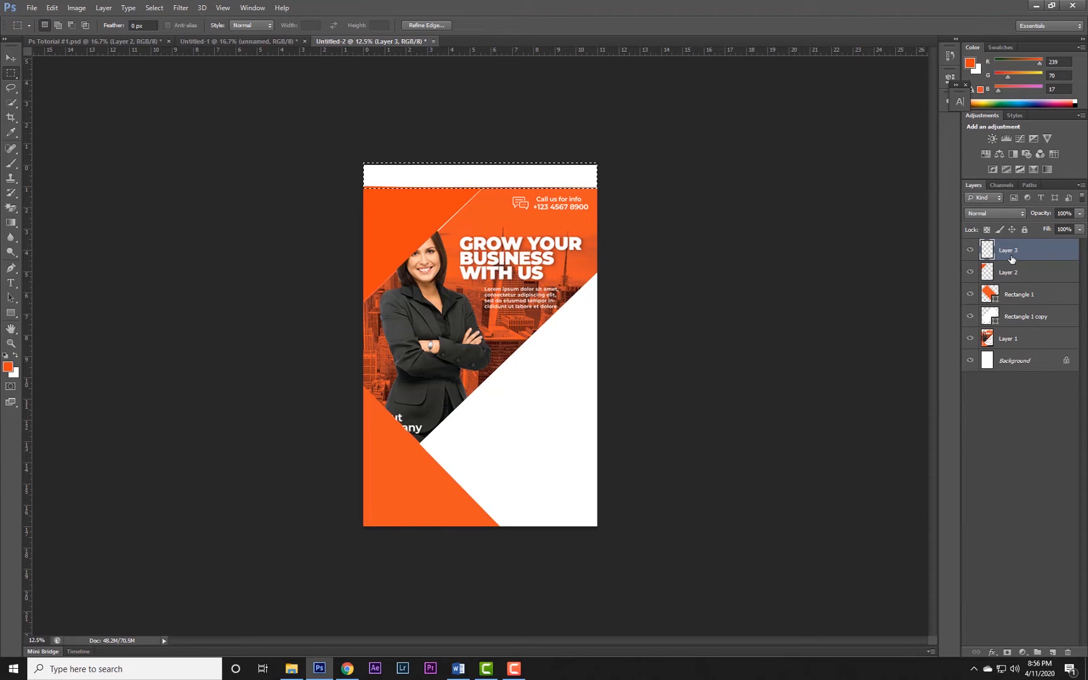
key(ctrl+Delete)
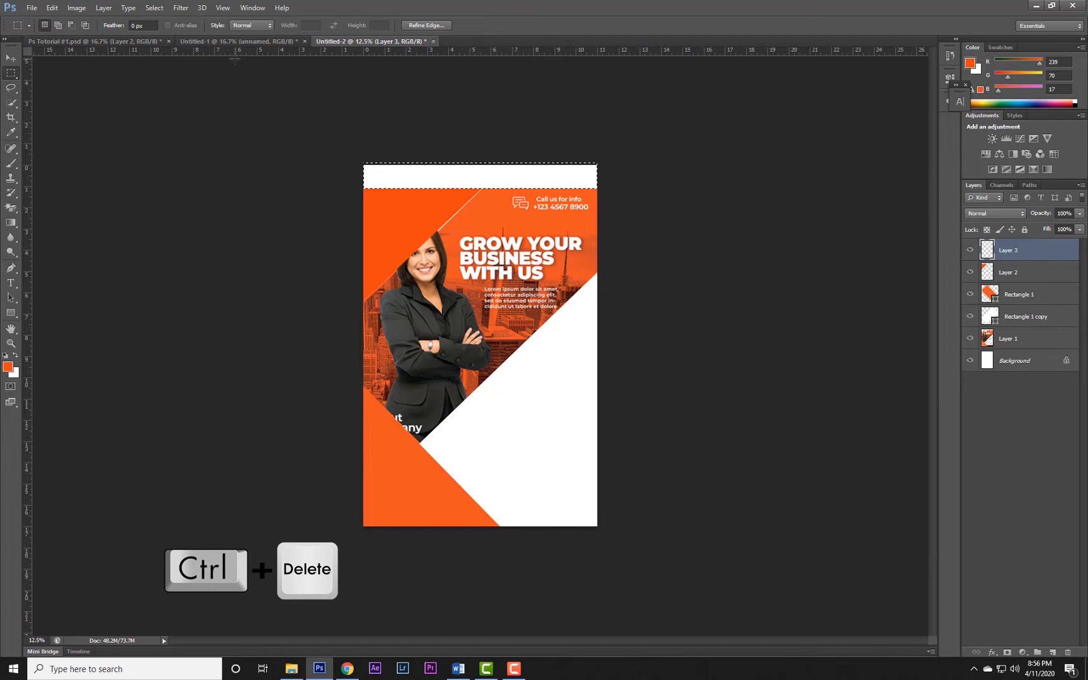
Clear the strip selection and turn off Auto-Select for the Move tool.
click(11, 57)
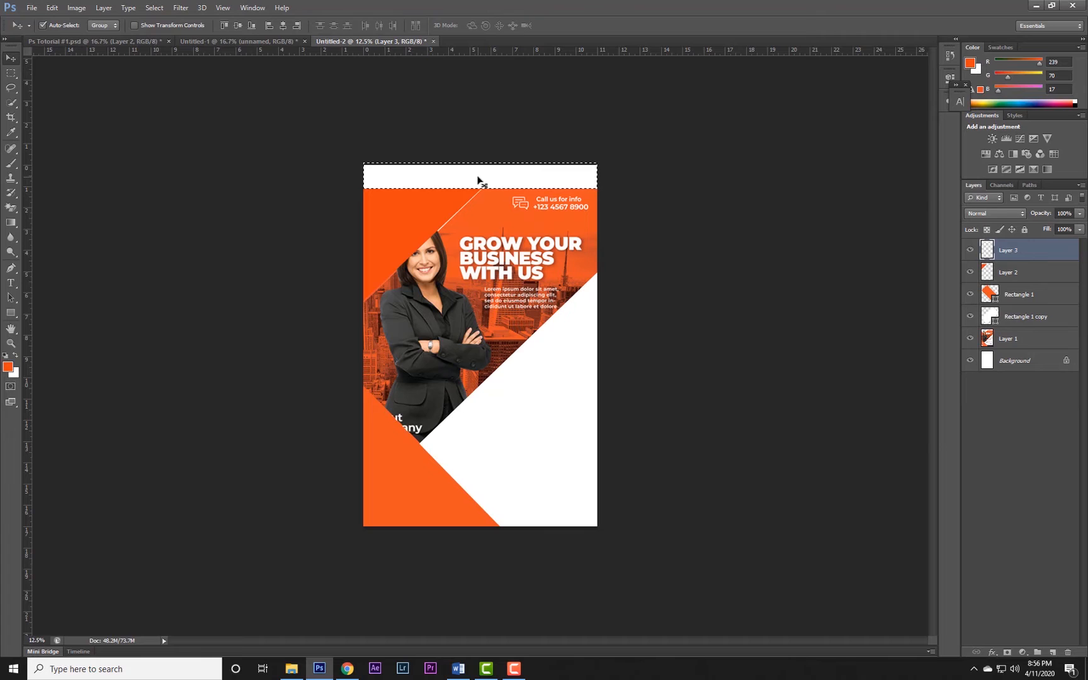
key(ctrl+d)
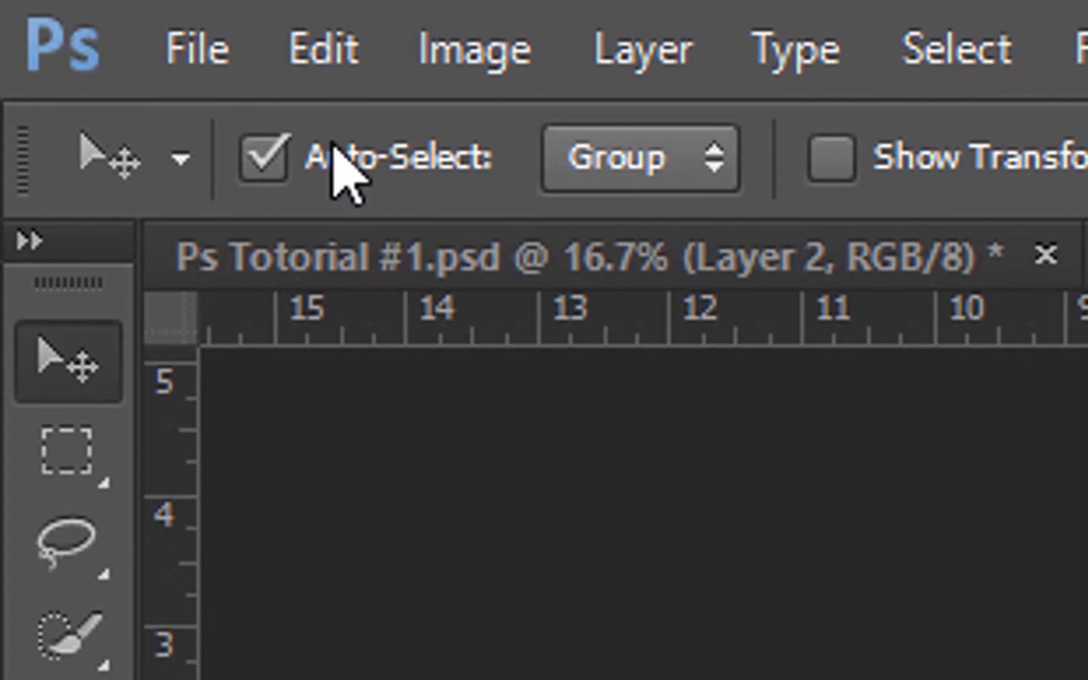
click(283, 169)
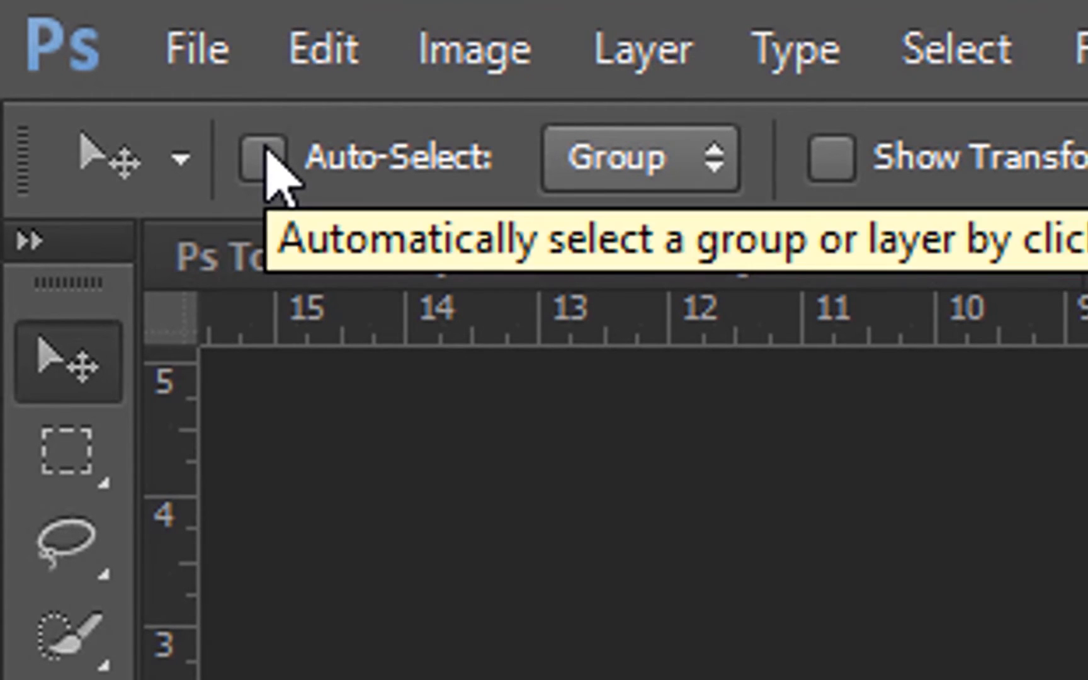
Turn on Auto-Select for the Move tool and try it on the orange and white shapes, ending on the orange corner triangle.
click(265, 154)
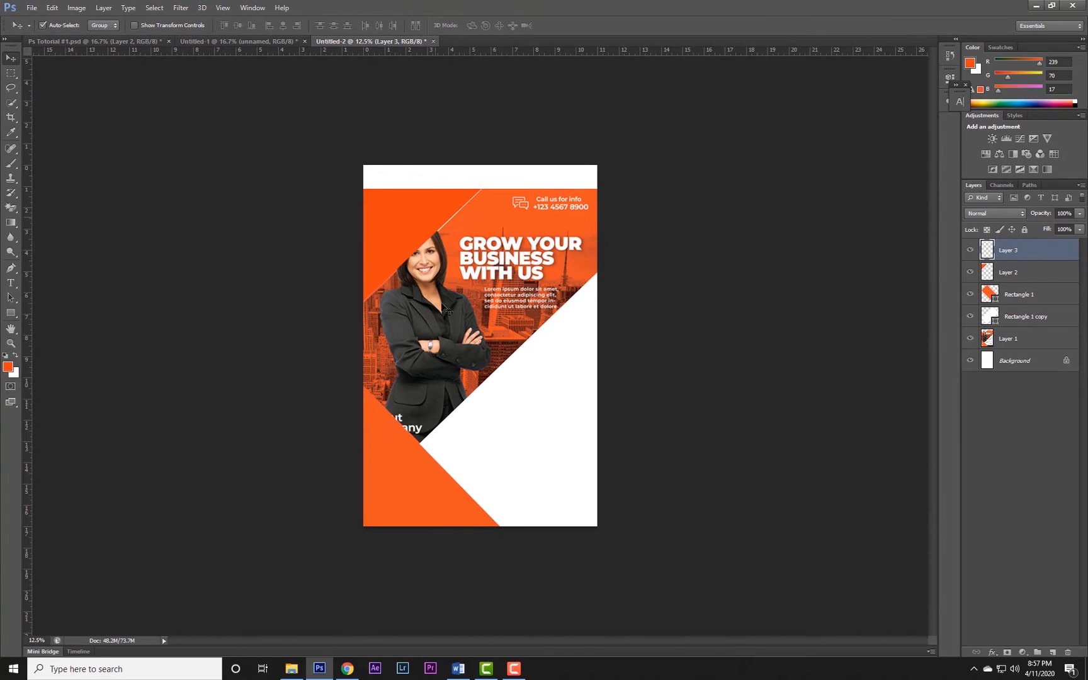
click(412, 455)
click(568, 406)
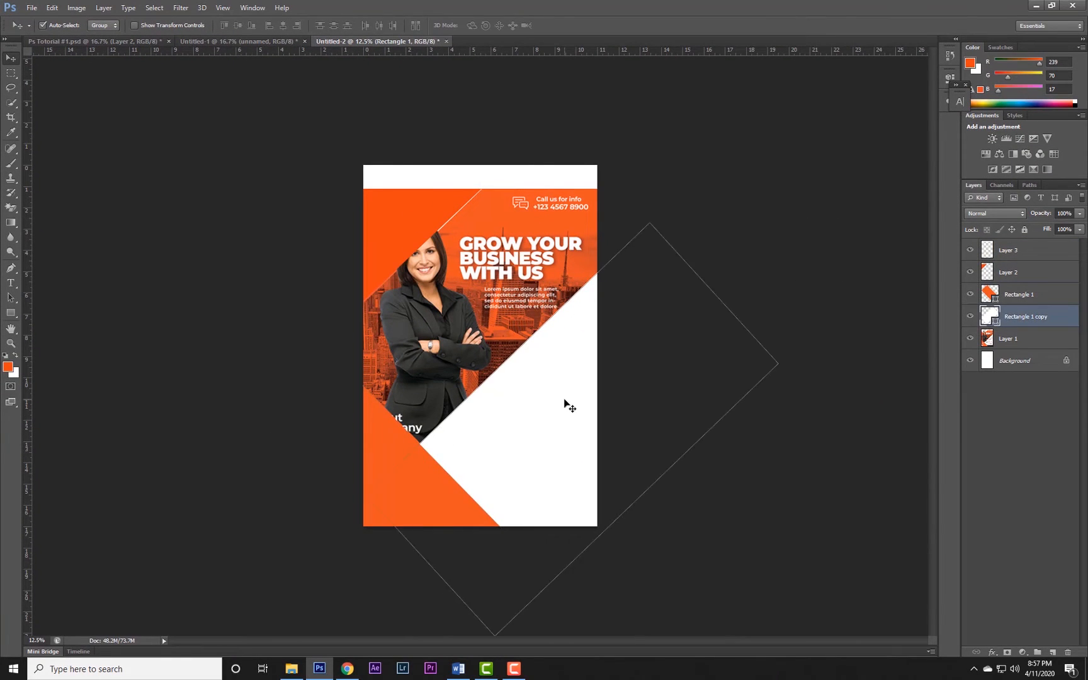
click(401, 205)
click(402, 330)
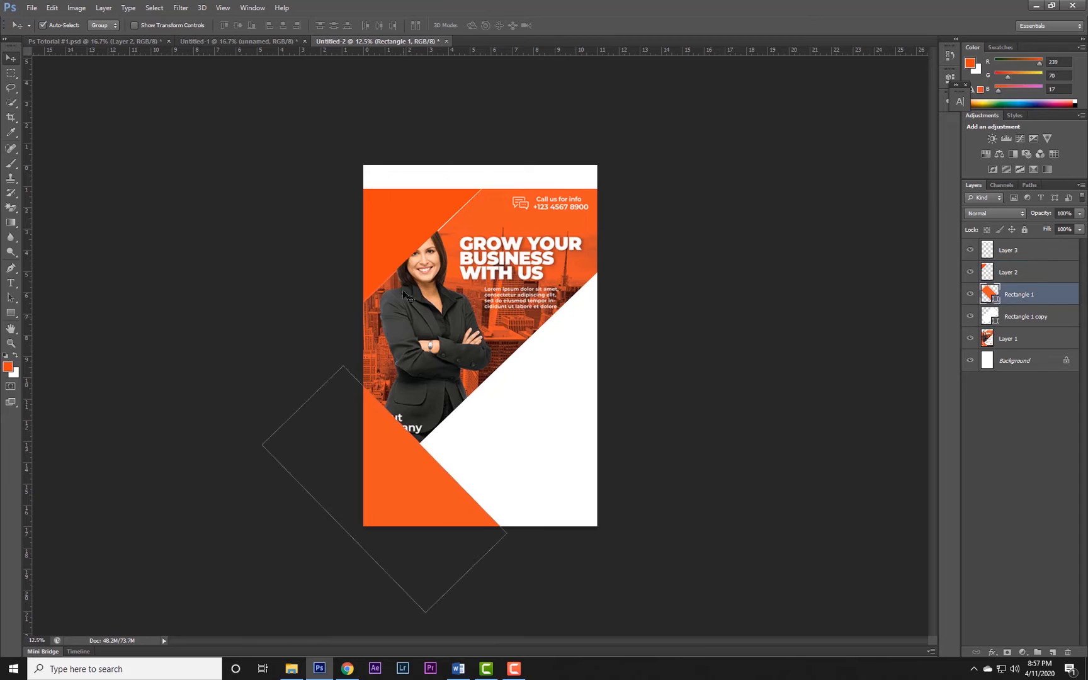
click(406, 233)
click(573, 413)
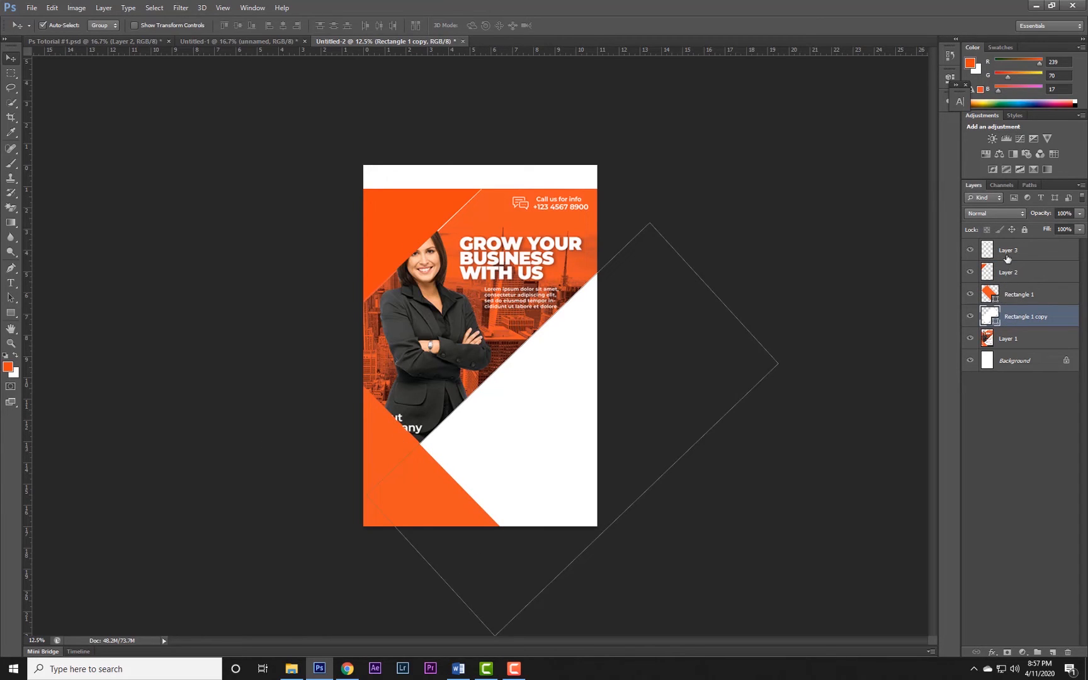
click(408, 207)
click(403, 444)
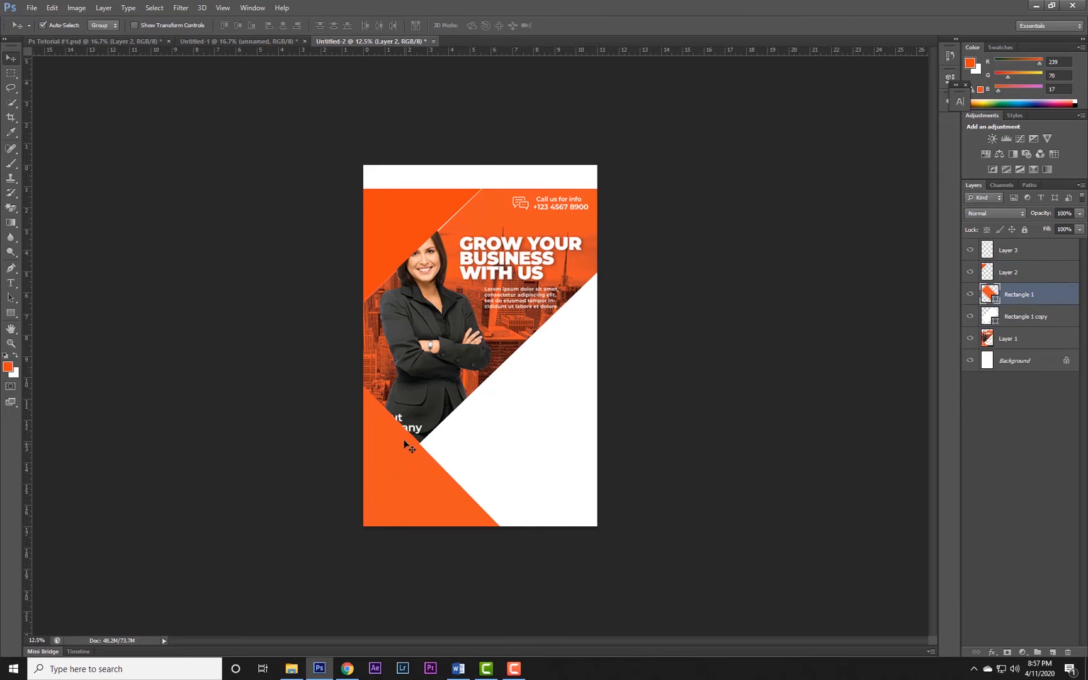
click(401, 234)
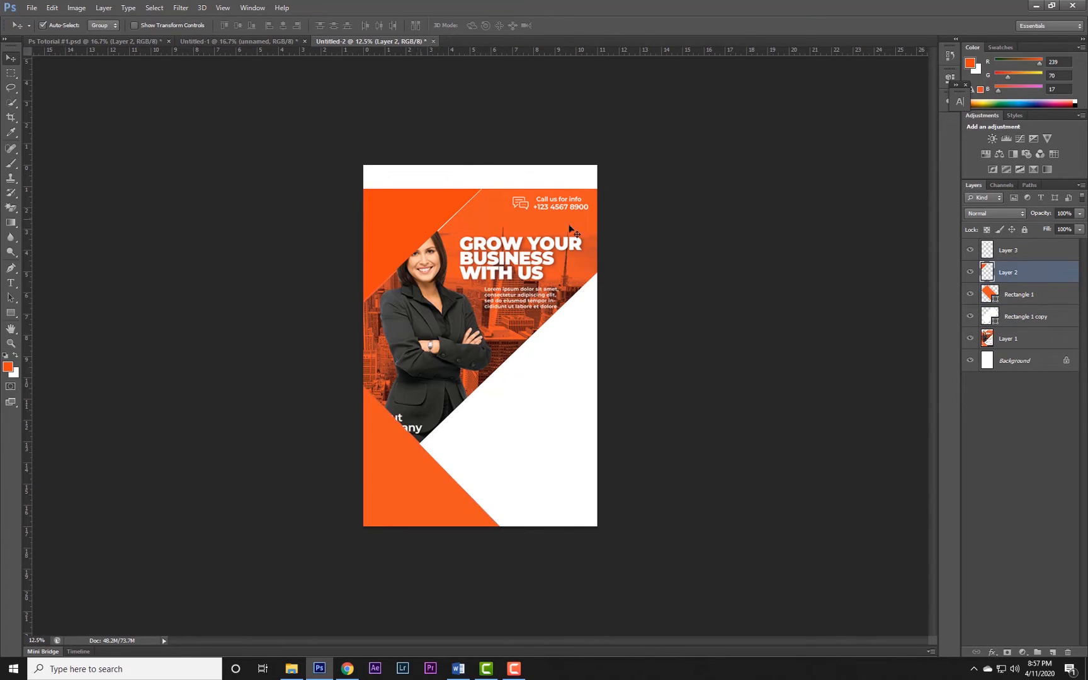
Toggle the visibility of Layer 2, lower its opacity to 56%, and deselect all layers.
click(970, 273)
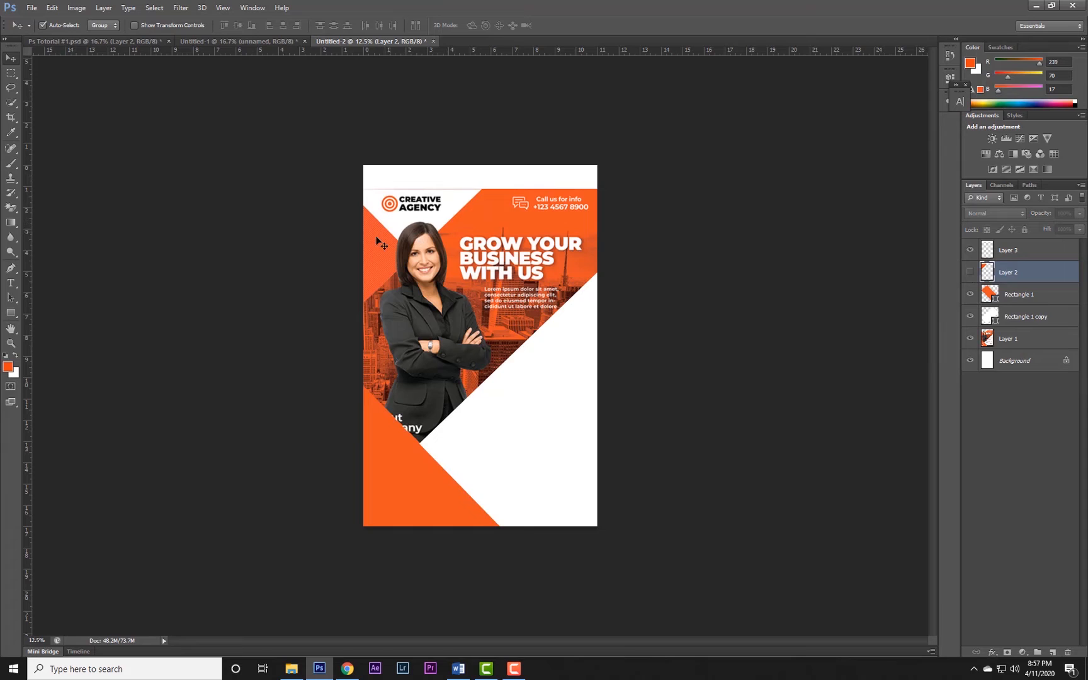
click(970, 273)
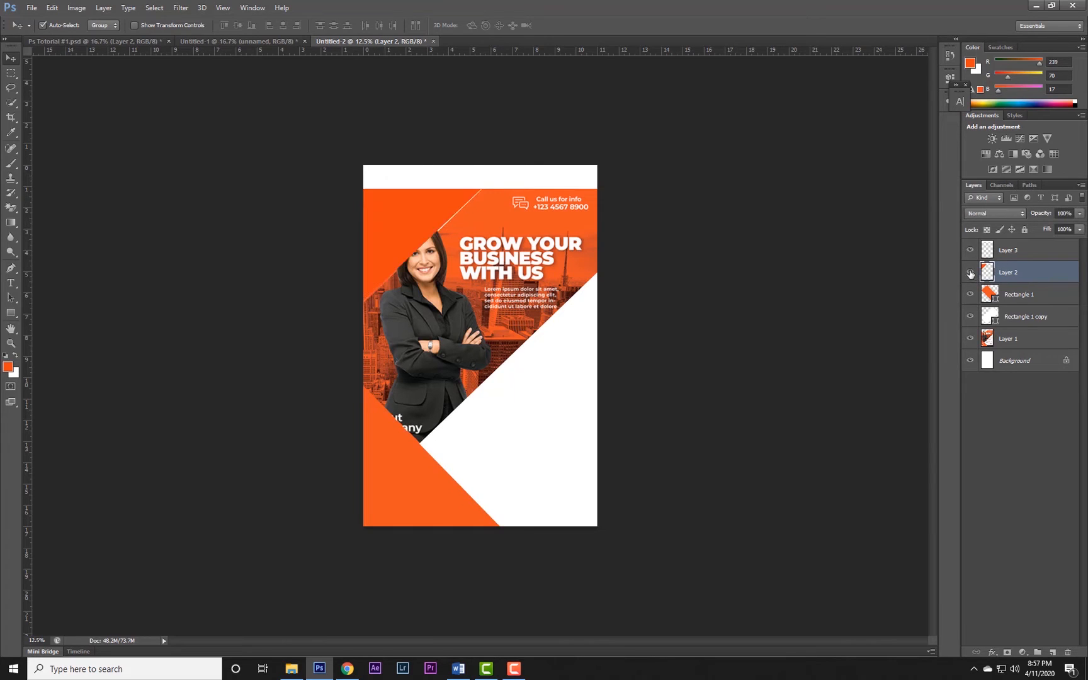
click(1081, 214)
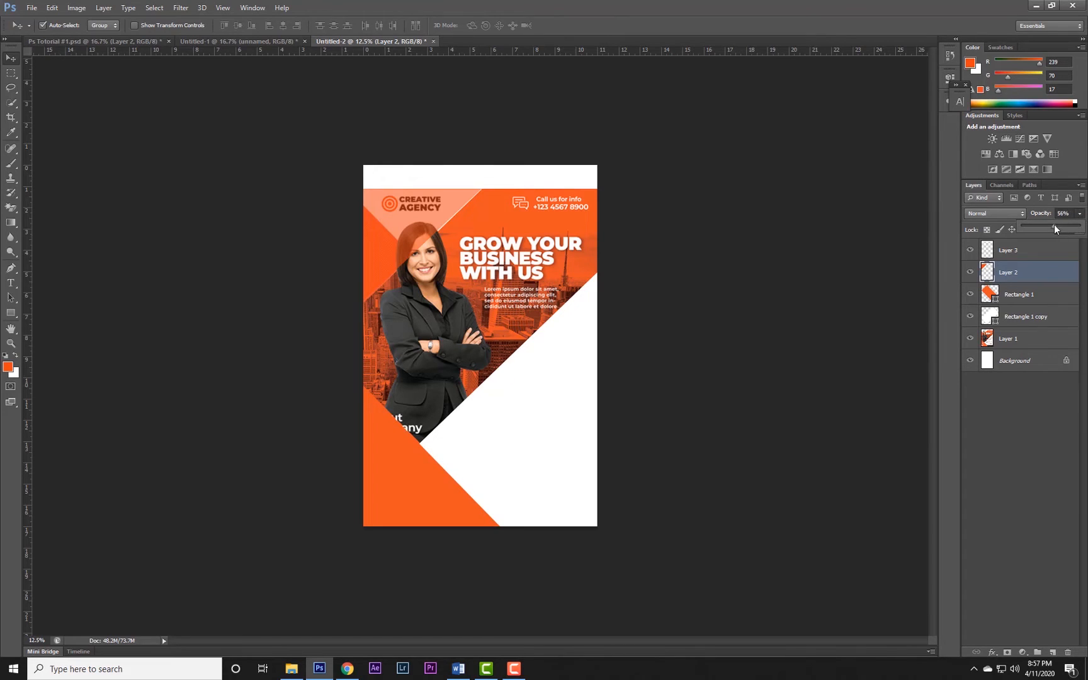
click(1026, 402)
click(1026, 402)
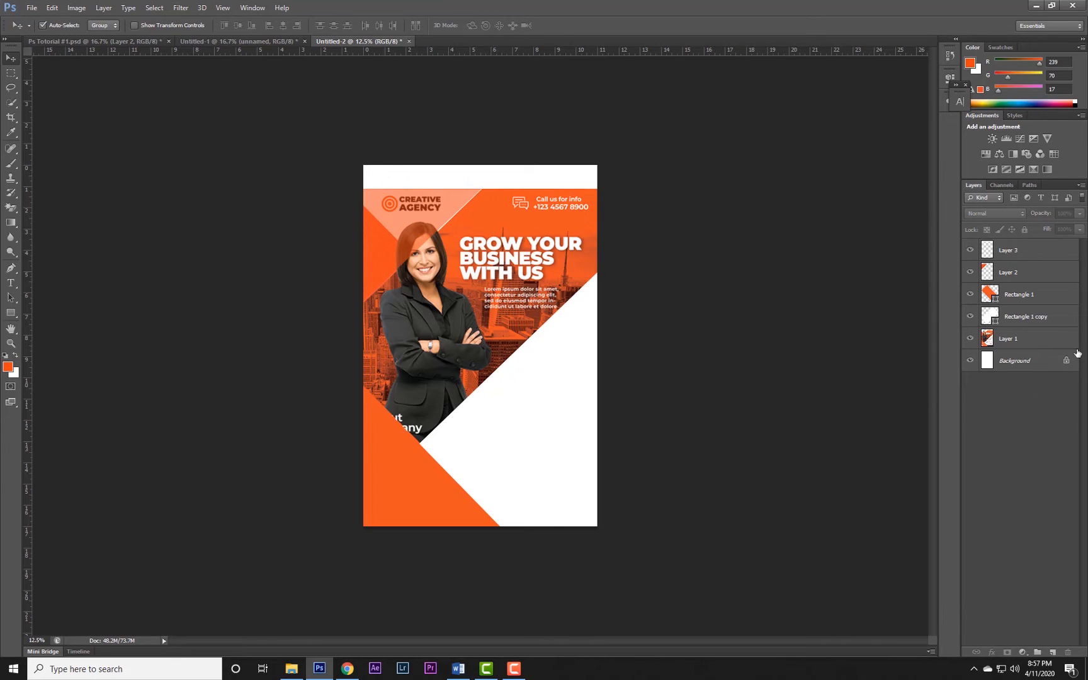
Add a new layer and trace the pale triangle behind the Creative Agency logo as a closed Pen path.
click(1055, 652)
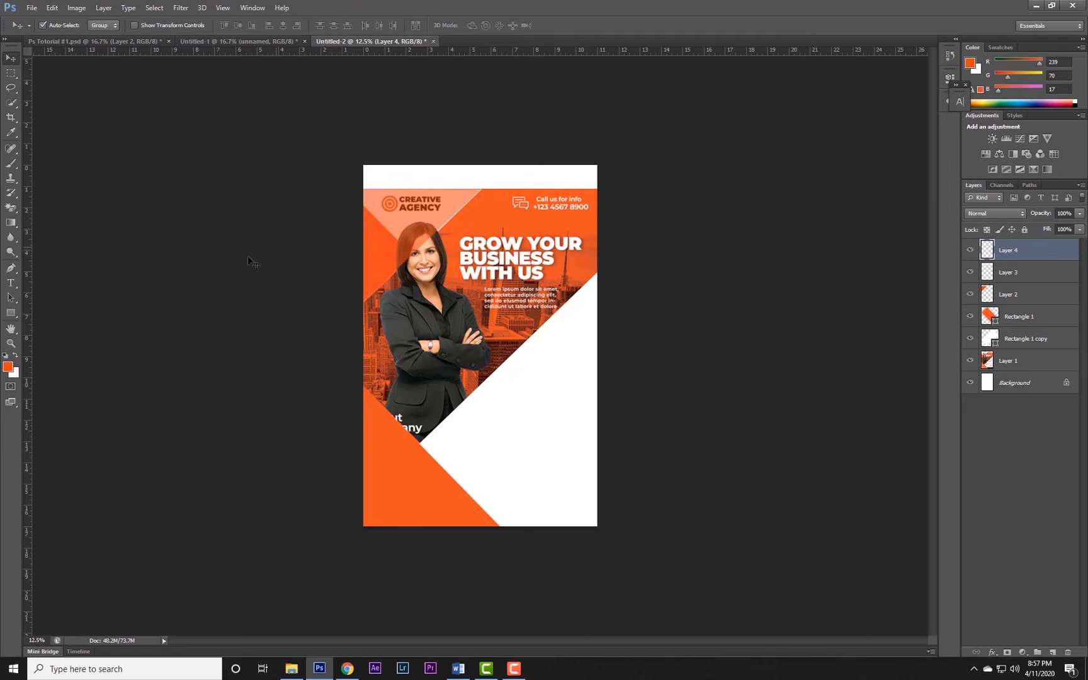
click(11, 267)
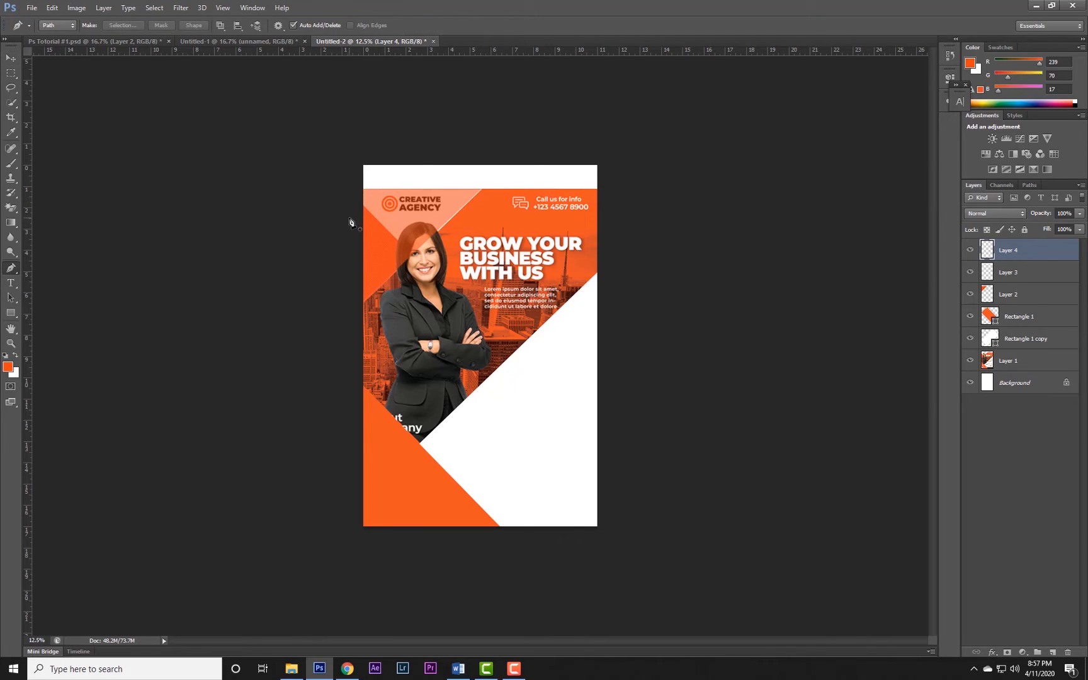
click(481, 189)
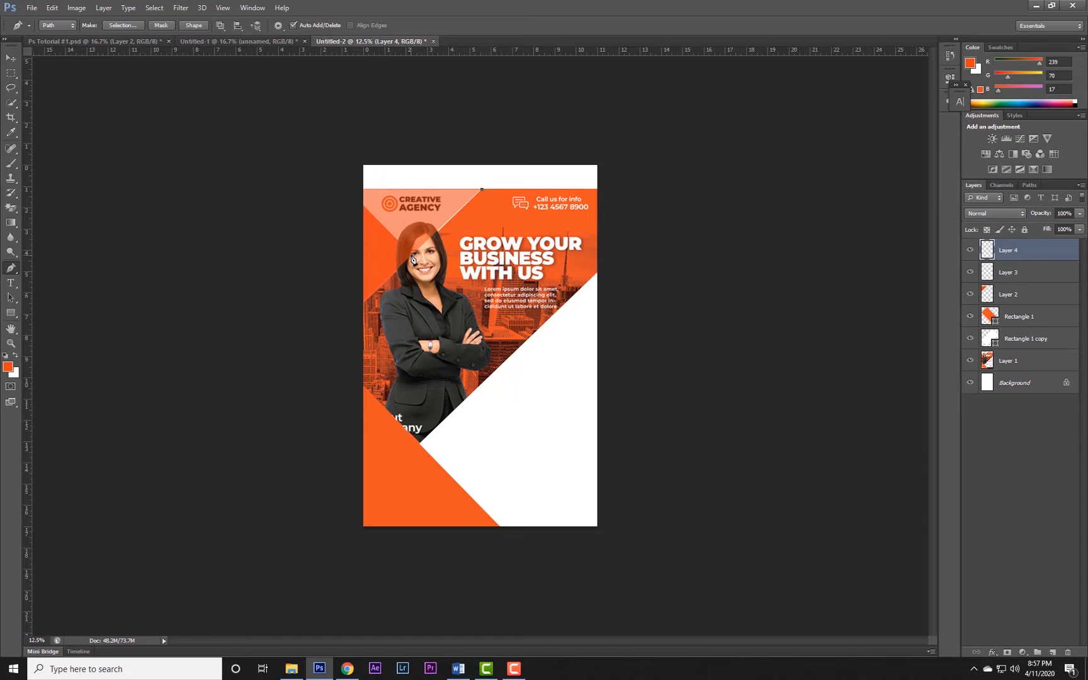
click(356, 206)
click(484, 193)
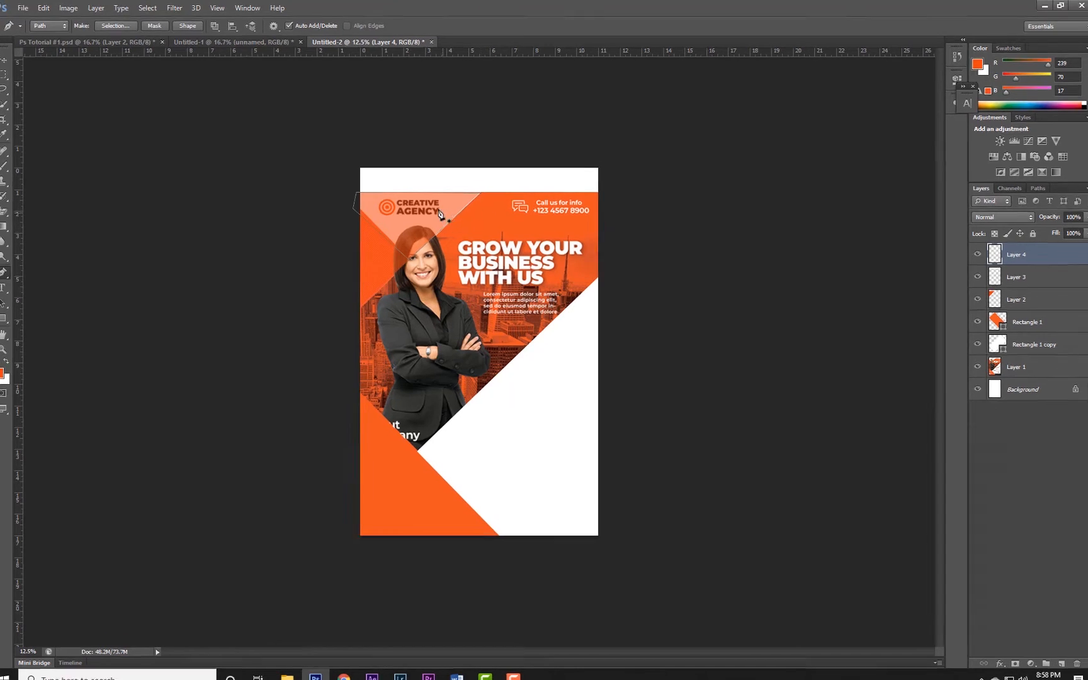
Convert the triangular path to a selection with 0 px feather, fill it with the white background color, and deselect it.
right_click(440, 208)
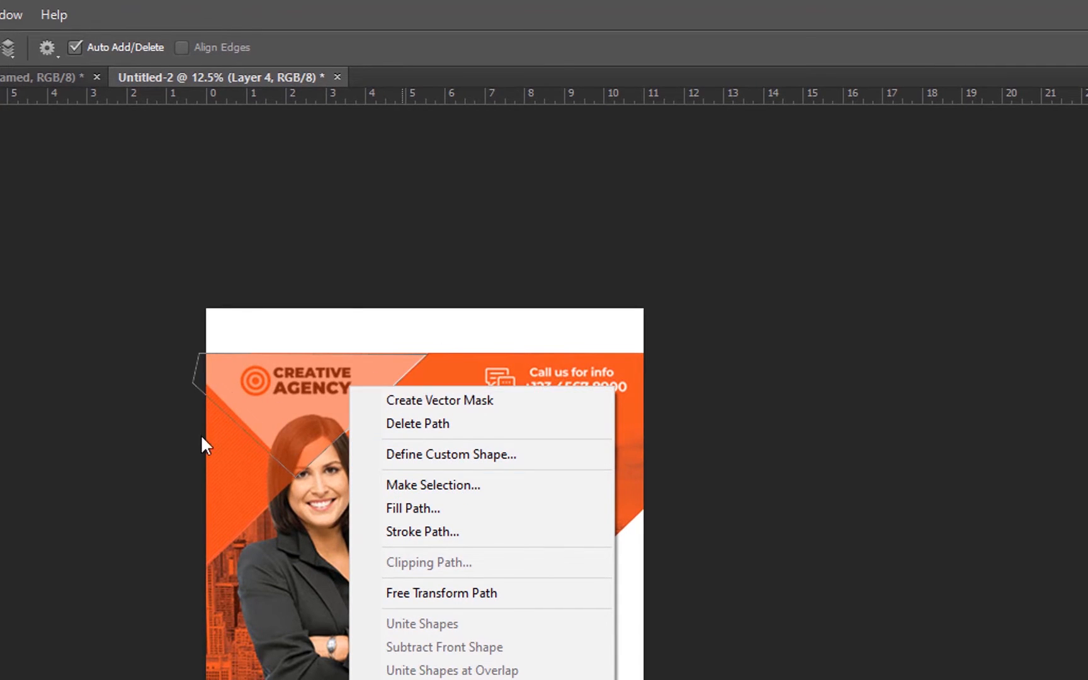
click(444, 488)
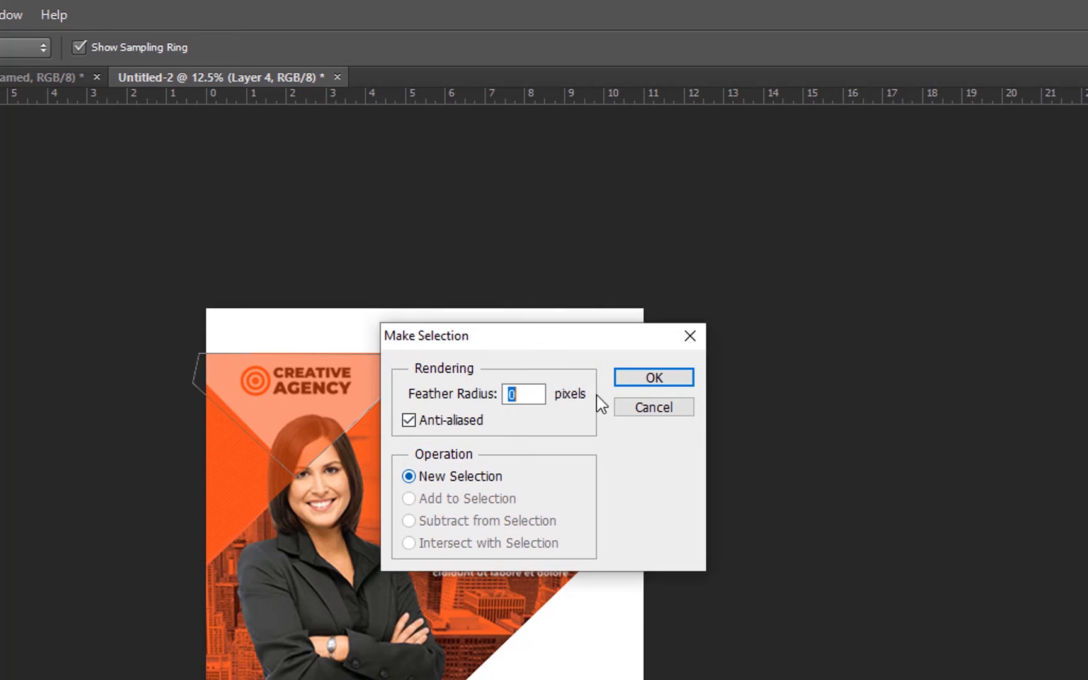
click(665, 381)
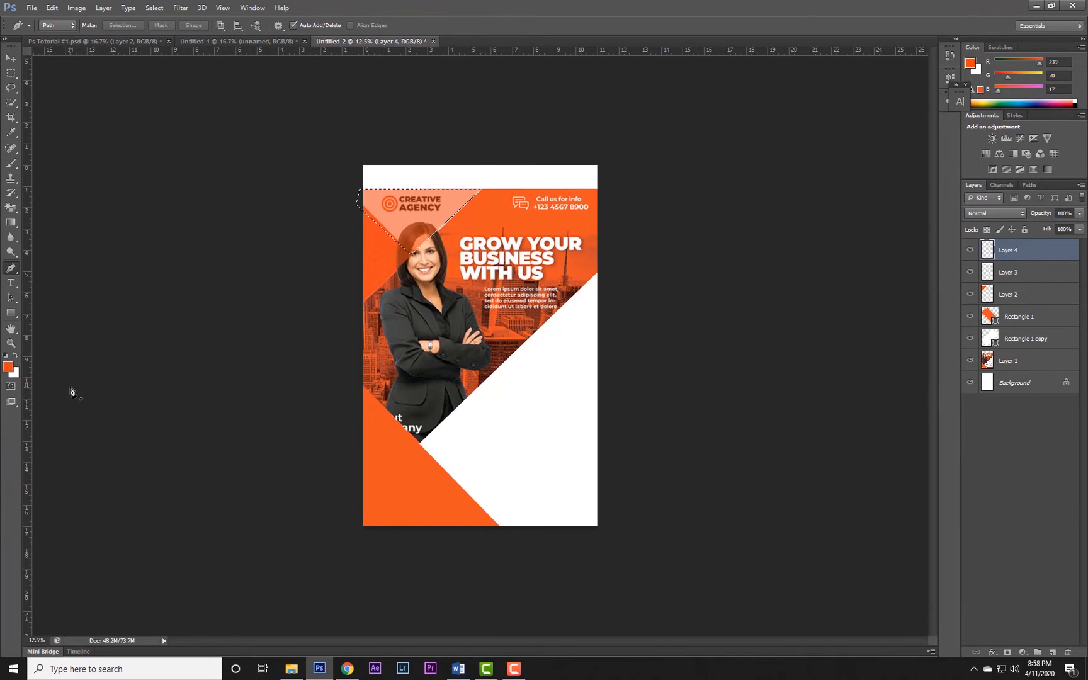
key(ctrl+BackSpace)
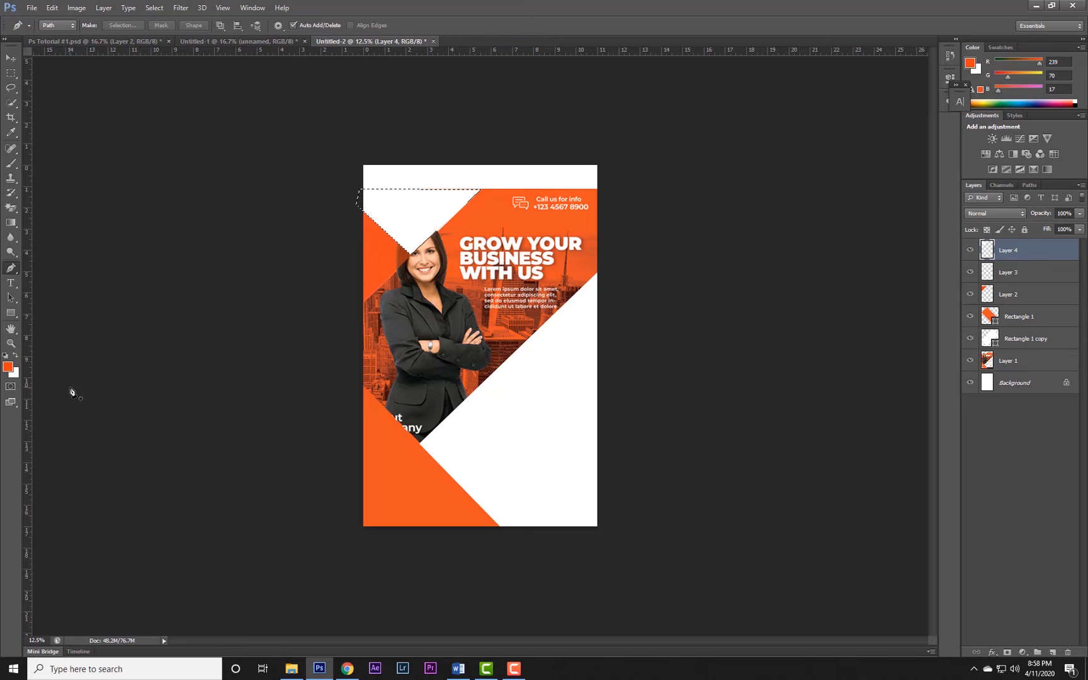
key(ctrl+d)
click(11, 58)
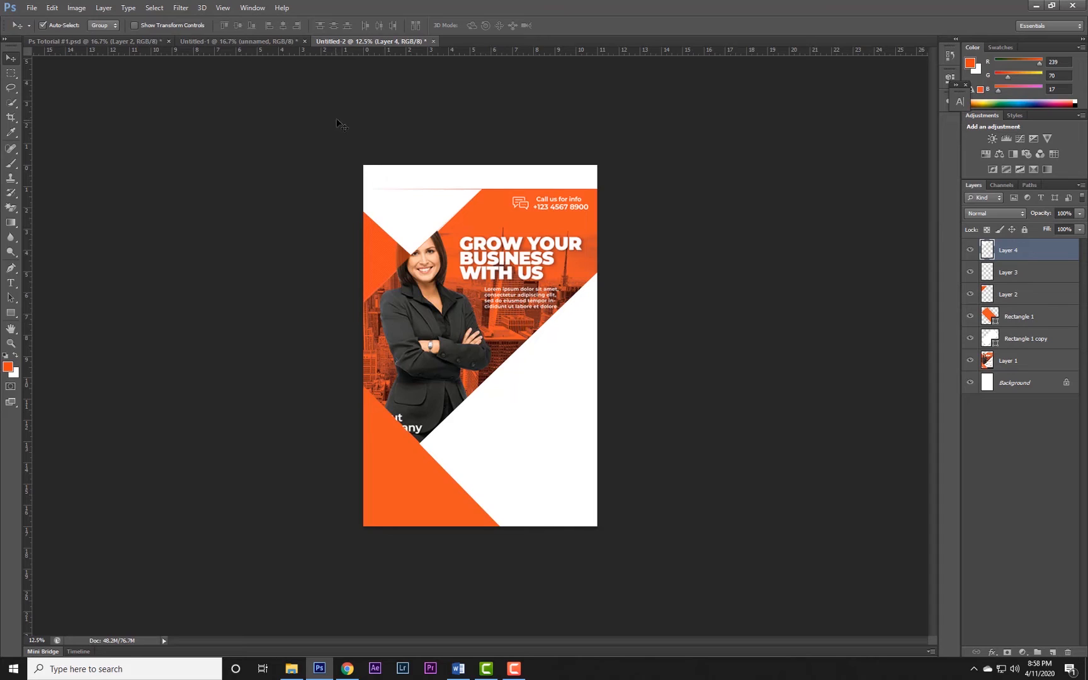
Place the desktop image 96-967049_svg-library-stock-png-business-for-business-woman into the flyer document.
click(292, 669)
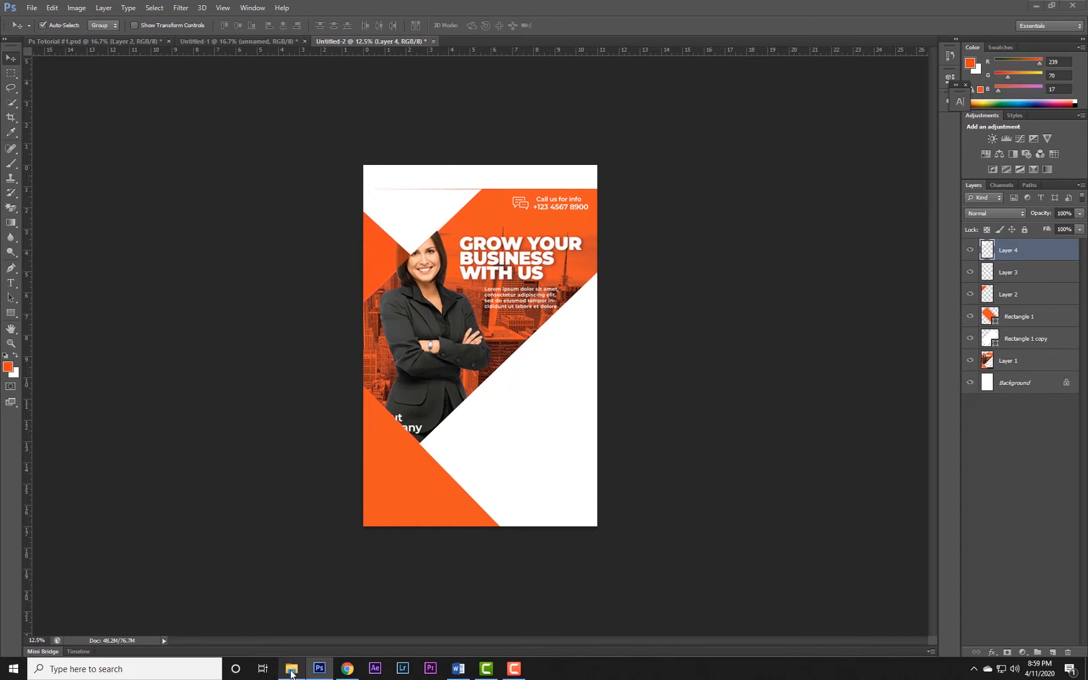
click(498, 184)
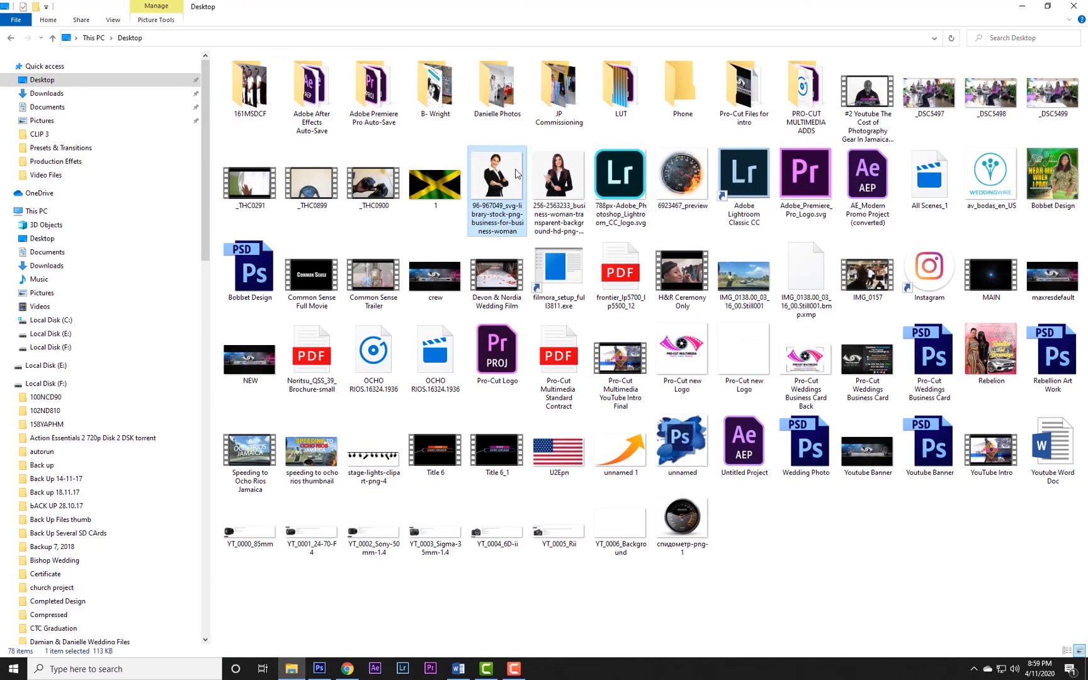
drag(509, 167, 427, 325)
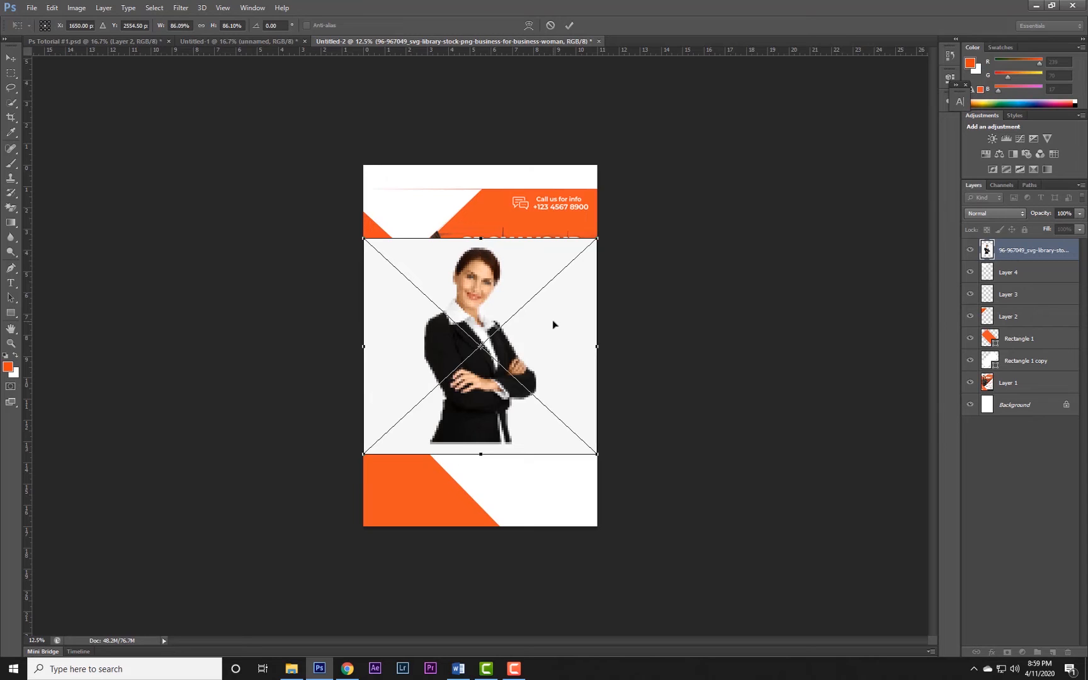
key(Return)
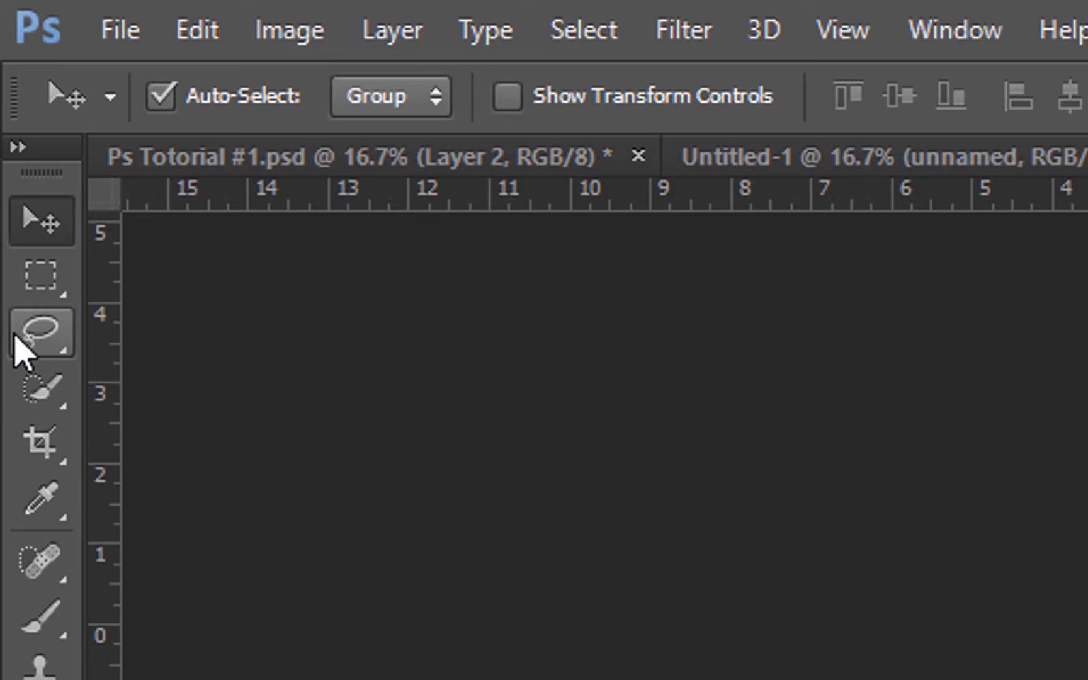
Select the placed woman's hair, face, jacket, arms and lower shirt strip with the Quick Selection tool.
key(w)
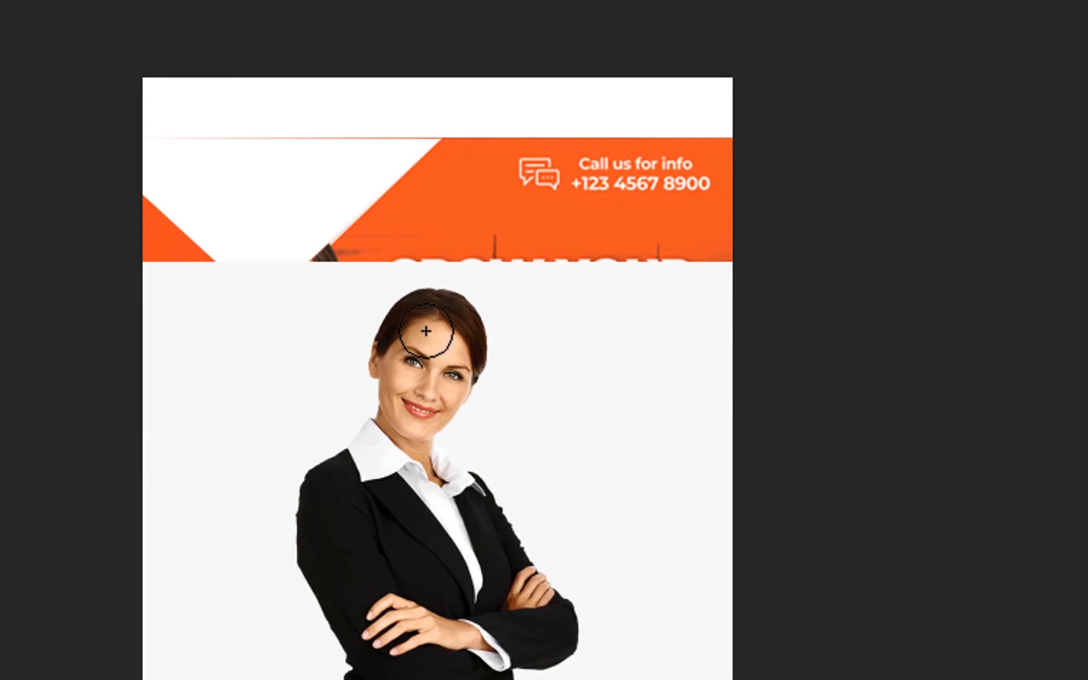
mouse_move(427, 331)
mouse_down()
mouse_move(413, 340)
mouse_move(427, 323)
mouse_up()
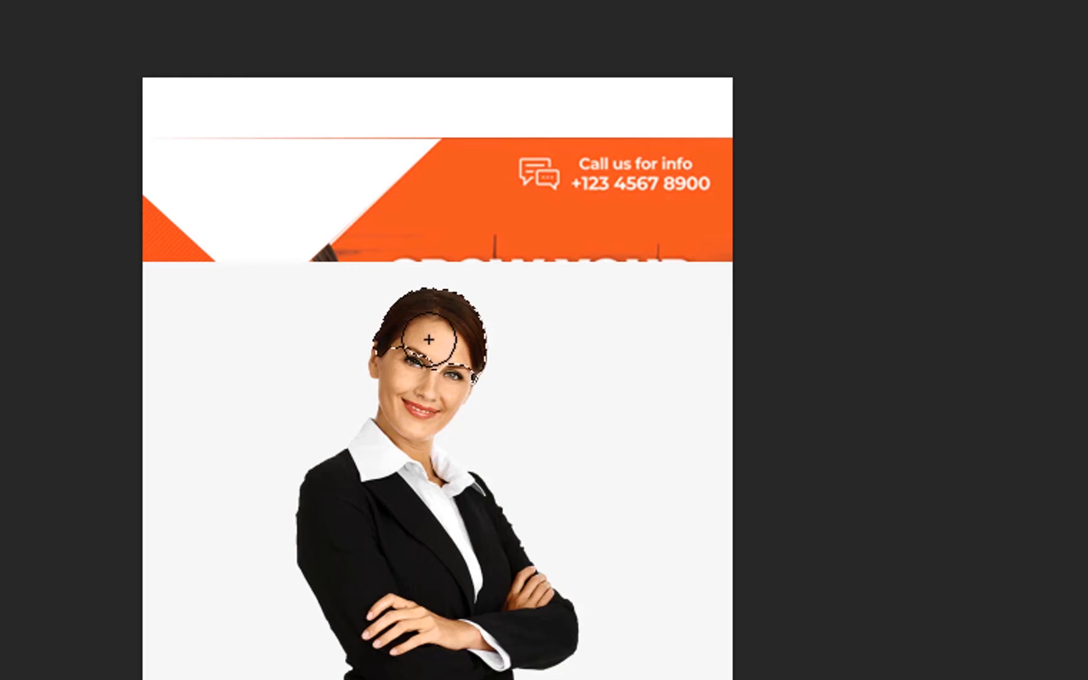
drag(403, 521, 428, 679)
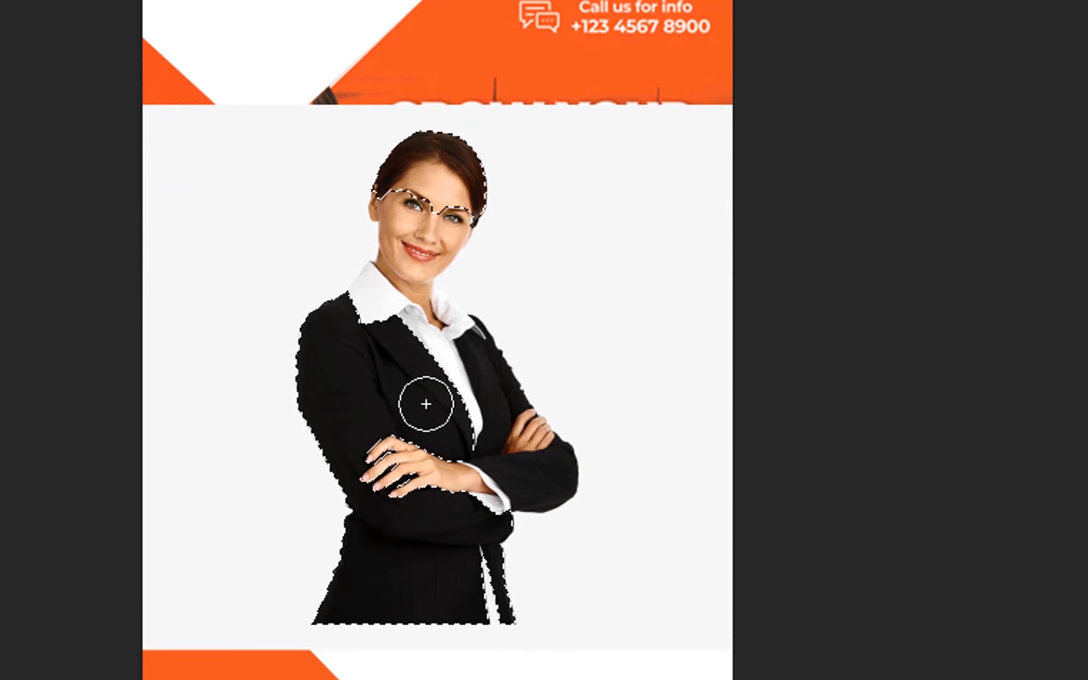
mouse_move(376, 325)
mouse_down()
mouse_move(401, 260)
mouse_move(411, 269)
mouse_up()
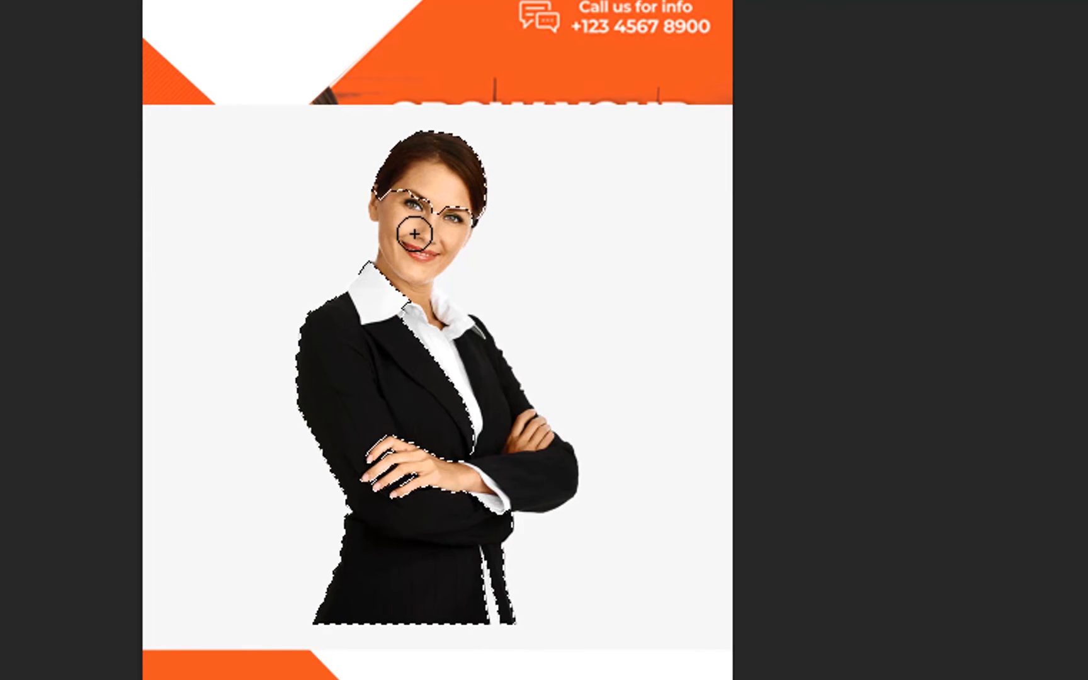
drag(408, 272, 414, 227)
drag(454, 382, 540, 481)
mouse_move(471, 507)
mouse_down()
mouse_move(471, 482)
mouse_move(400, 462)
mouse_up()
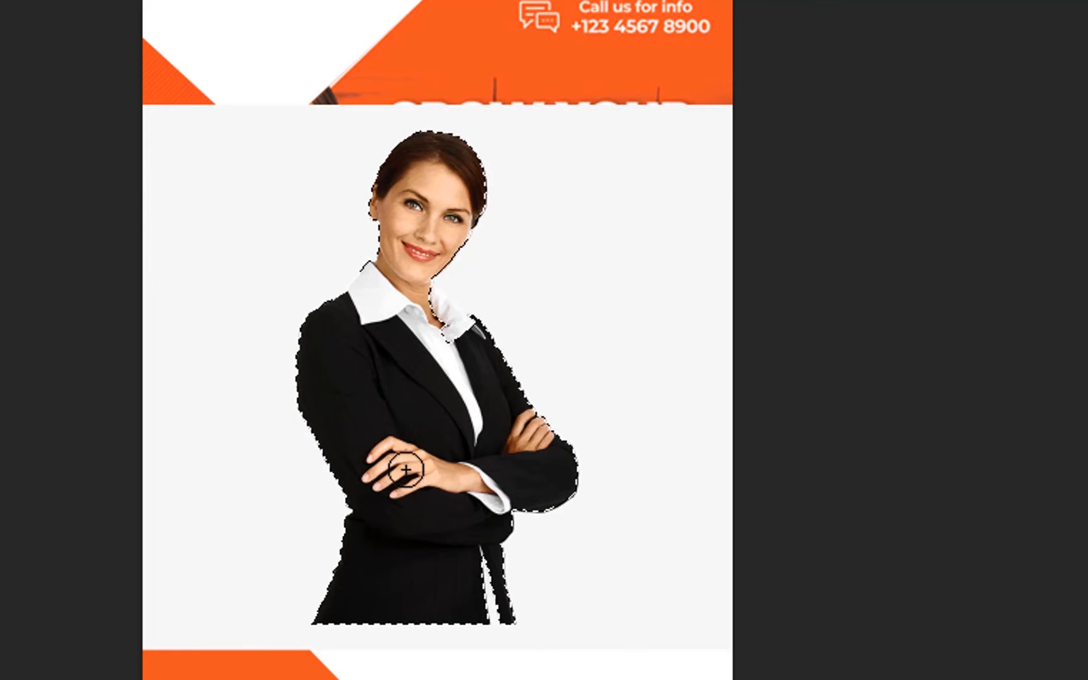
drag(480, 596, 482, 598)
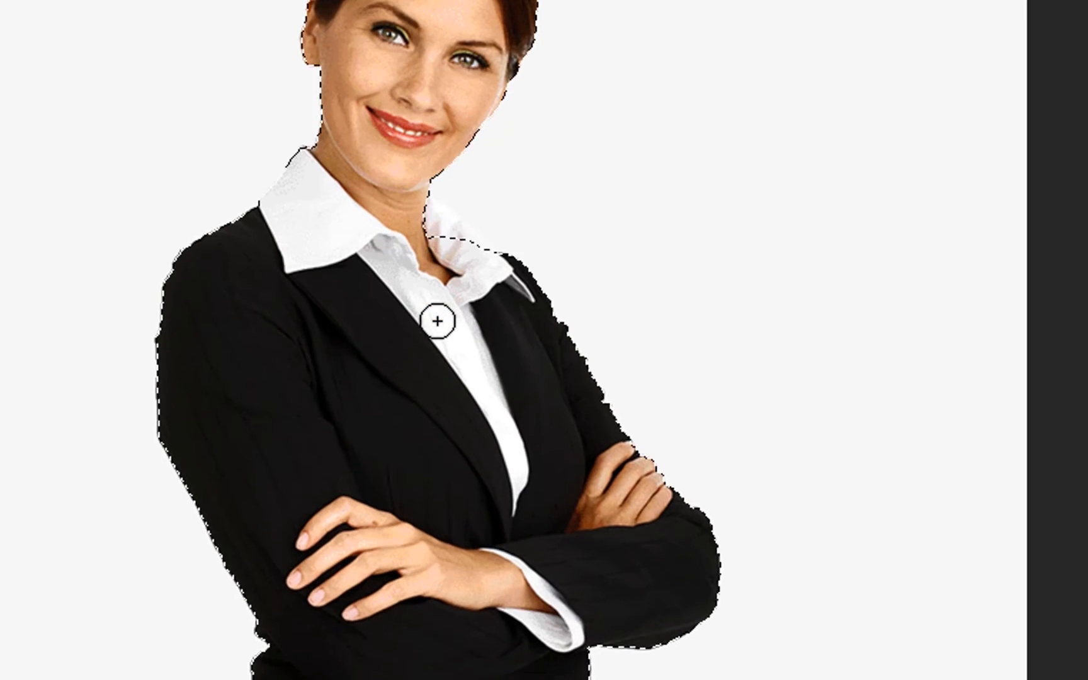
Add the woman's white collar to the selection and enlarge the Quick Selection brush.
key(ctrl+plus)
drag(438, 321, 437, 477)
key(])
key(])
key(])
click(428, 353)
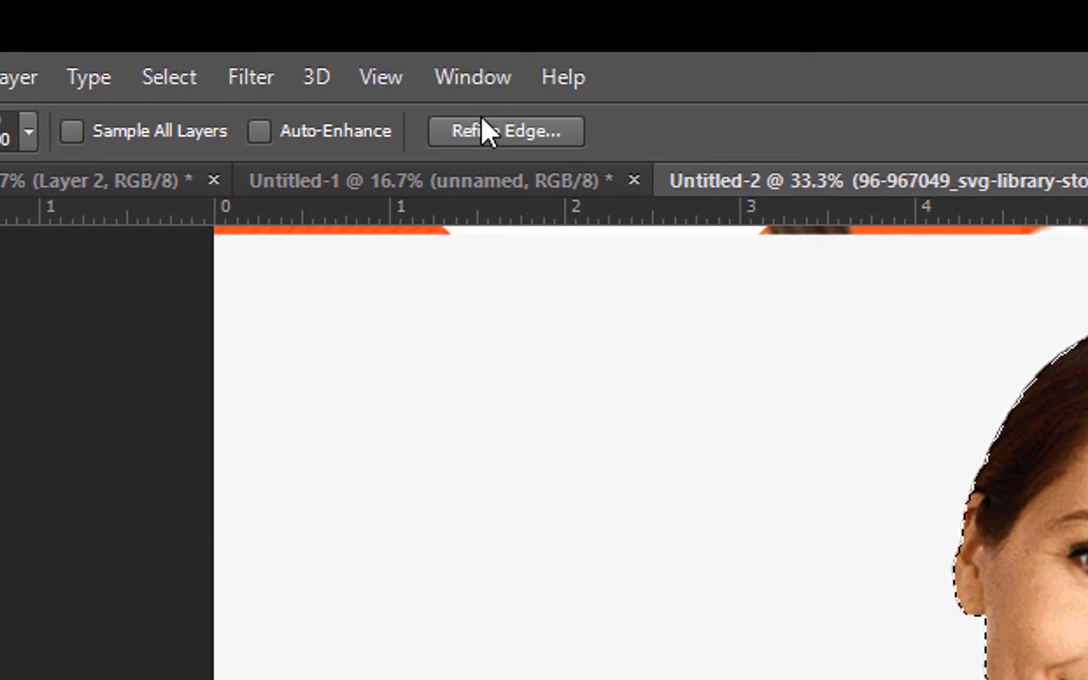
Refine the selection edge with Smooth 2, Feather 2.0 px and Shift Edge +12%, outputting the cutout woman to a new layer.
click(485, 120)
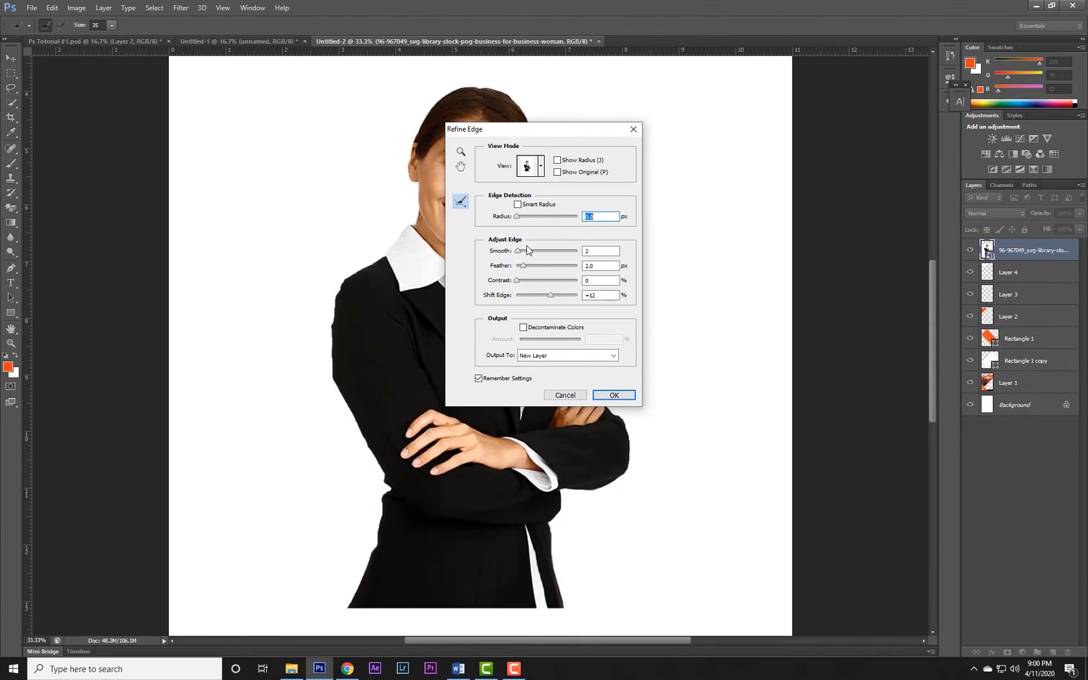
drag(537, 129, 762, 157)
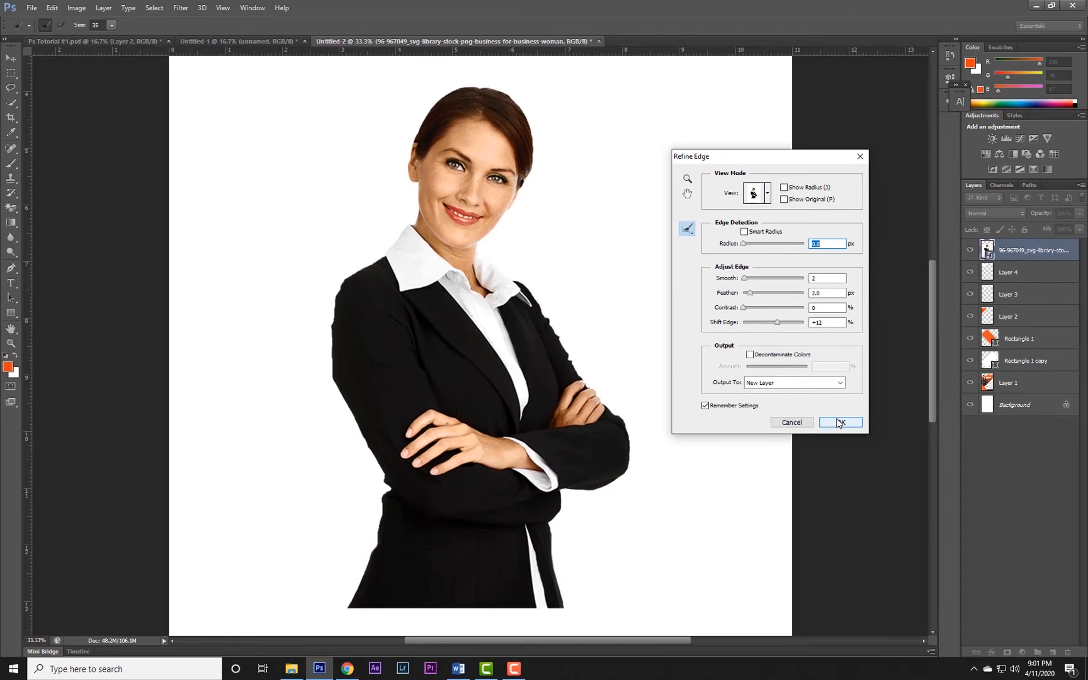
click(839, 422)
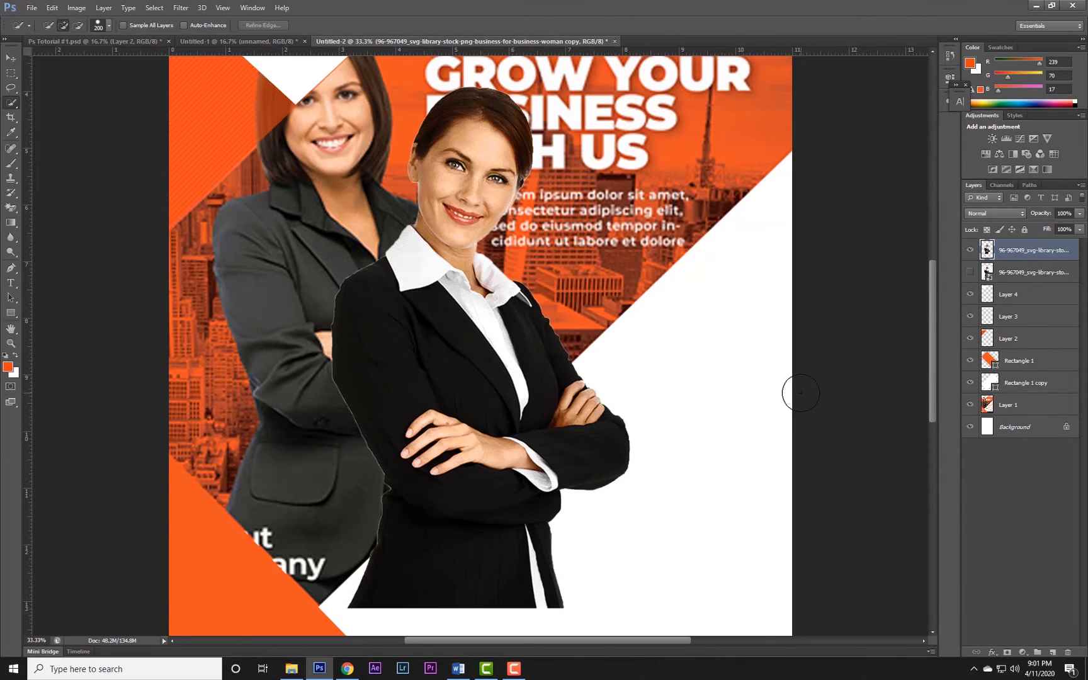
key(ctrl+minus)
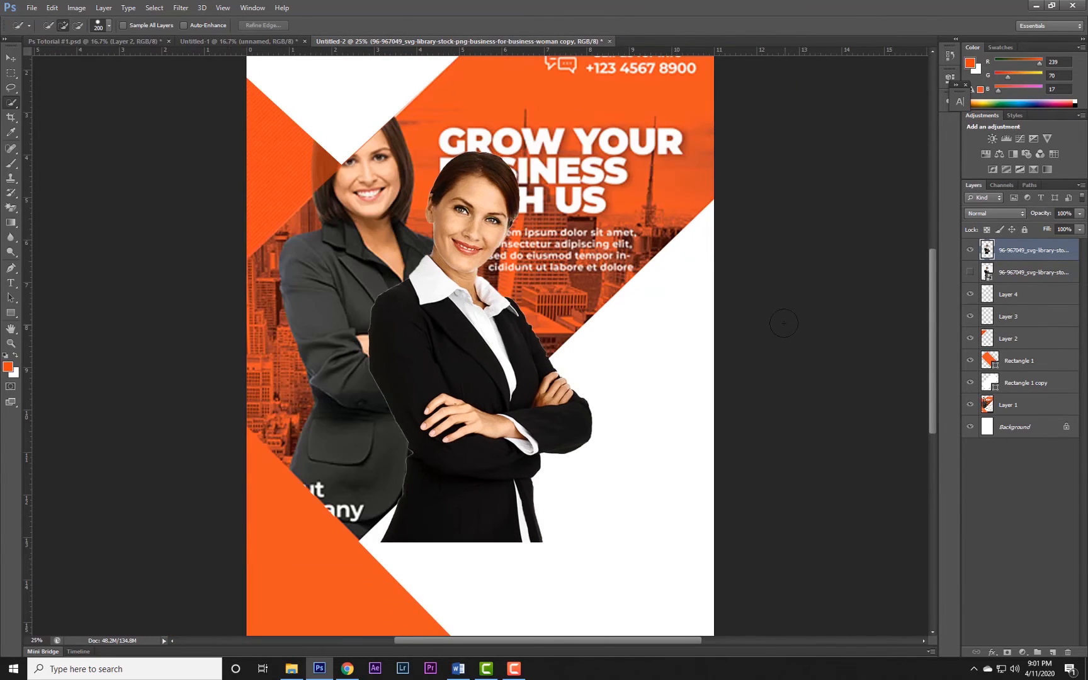
key(v)
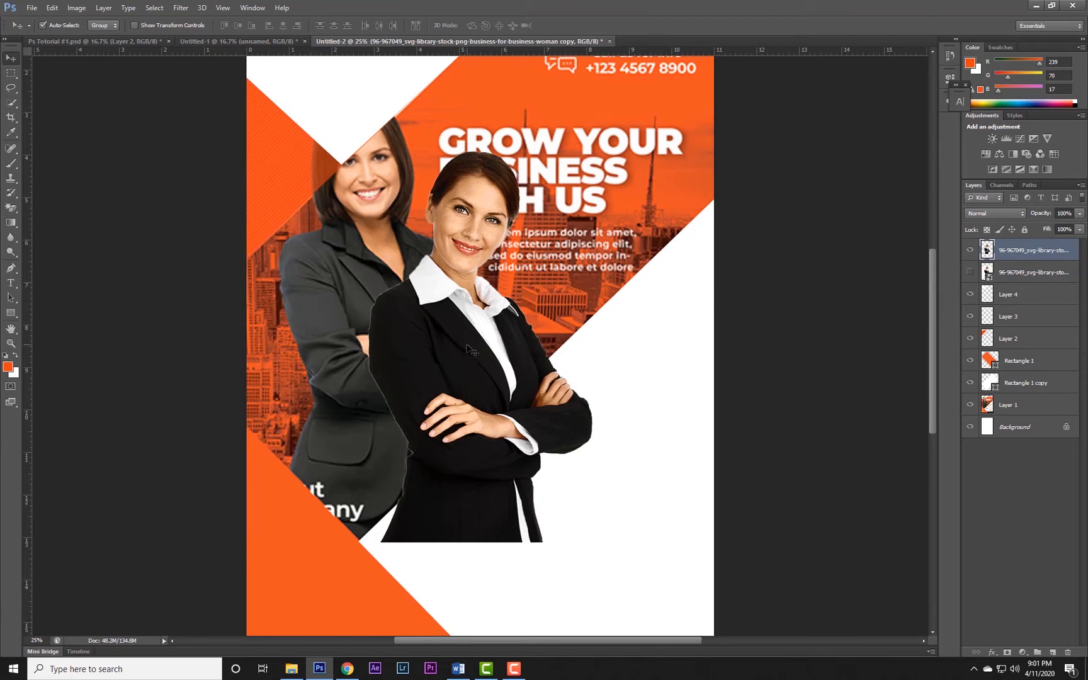
Move the cutout woman over the original woman in the flyer and enlarge her to about 117%.
drag(467, 344, 386, 309)
key(ctrl+t)
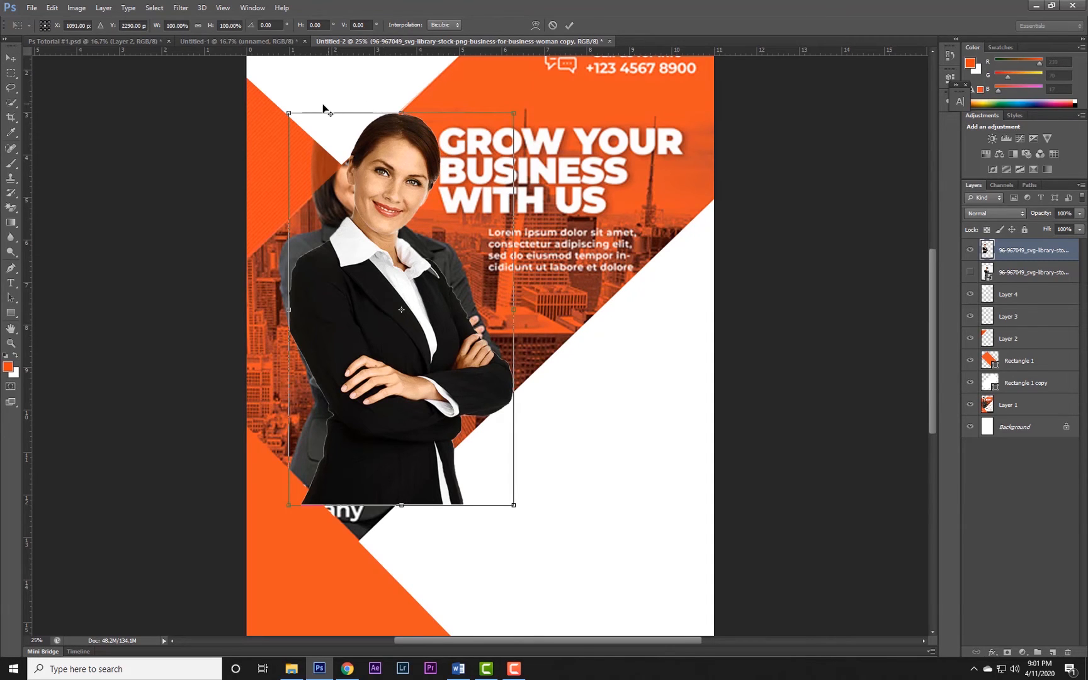
drag(287, 112, 270, 80)
drag(395, 211, 382, 214)
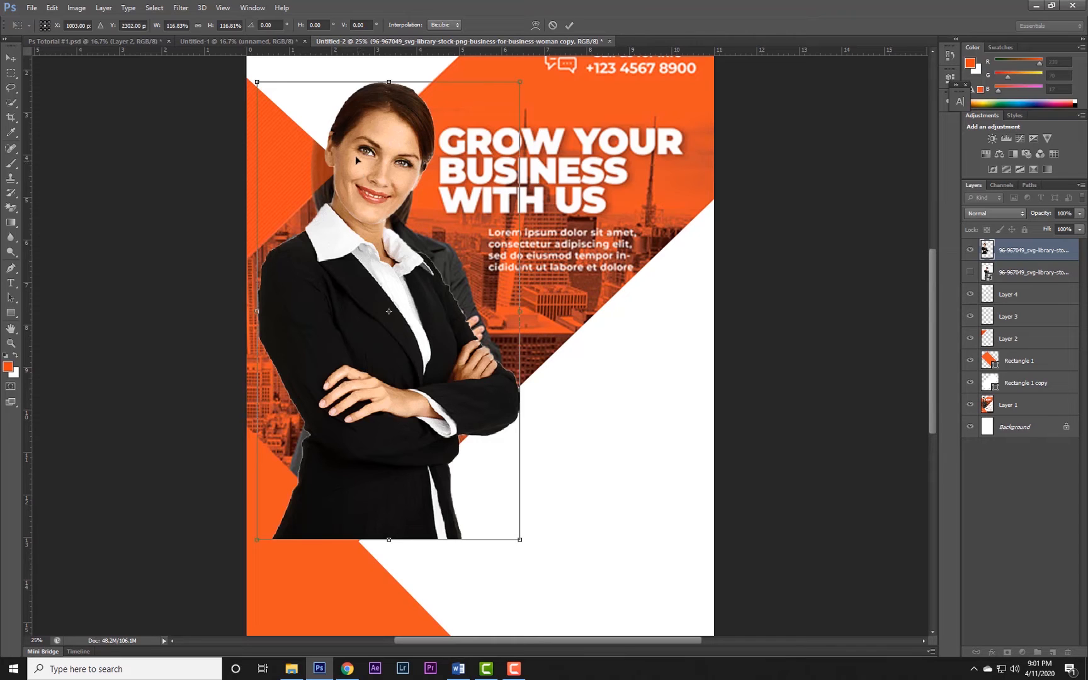
key(Return)
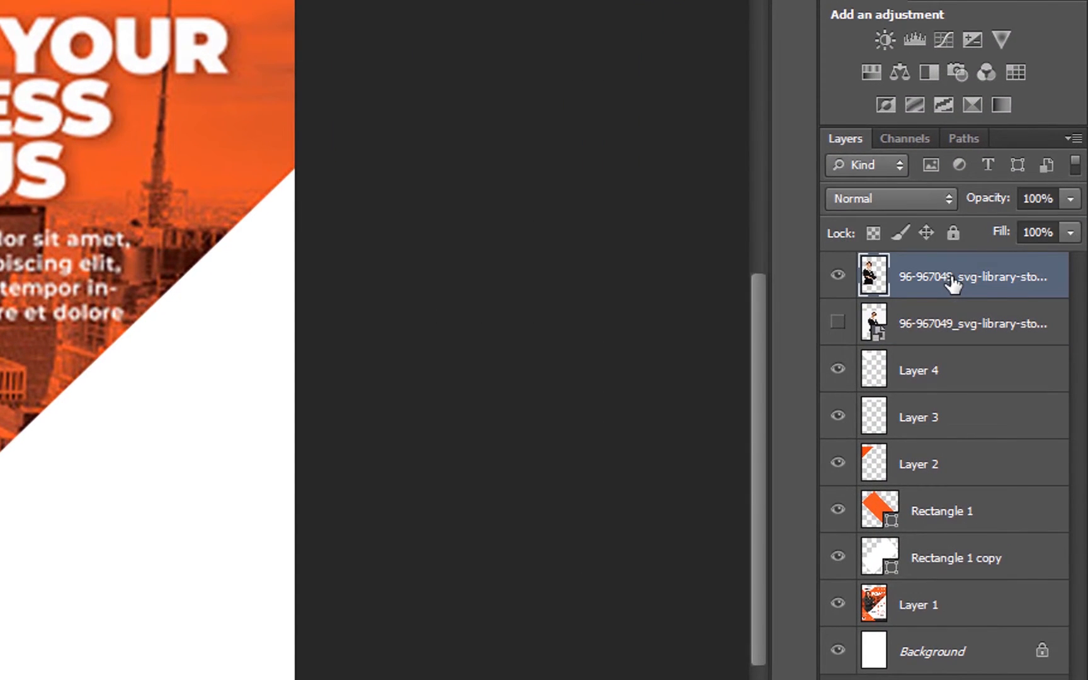
Move the cutout woman's layer beneath Rectangle 1 copy, and the white triangle's Layer 4 beneath the woman.
drag(954, 283, 980, 557)
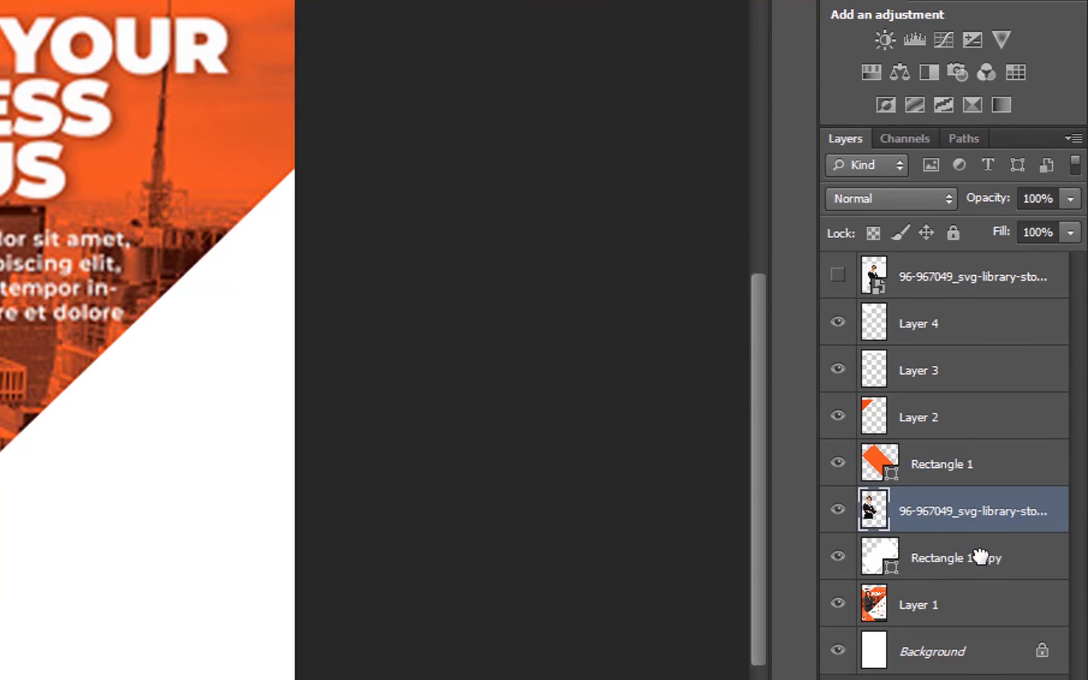
drag(930, 530, 930, 574)
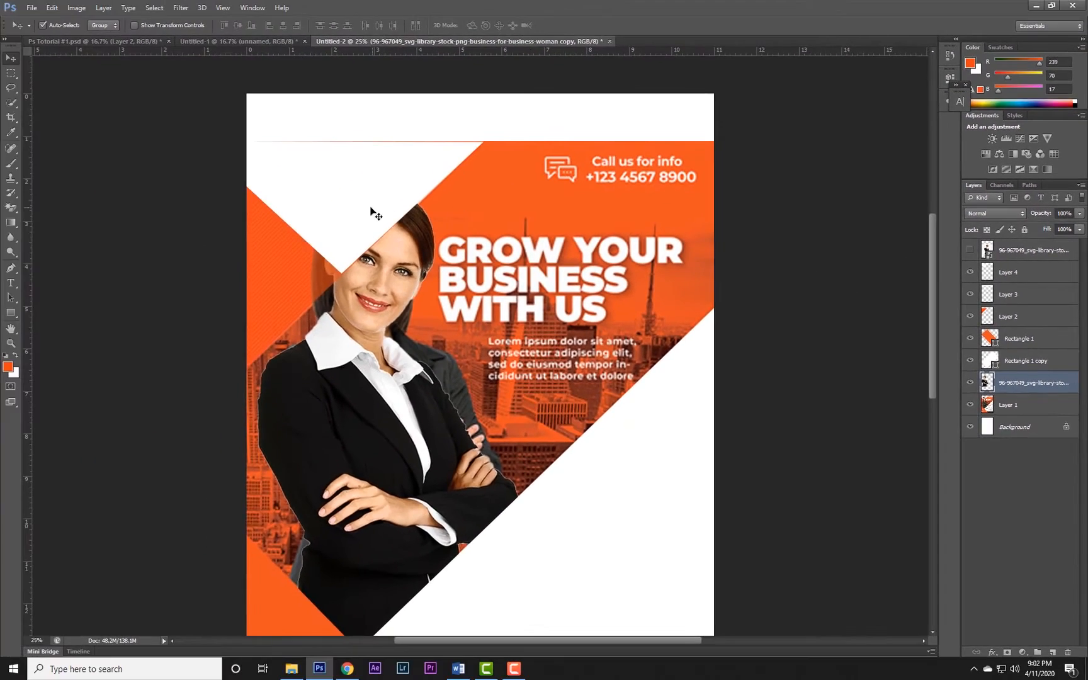
click(364, 209)
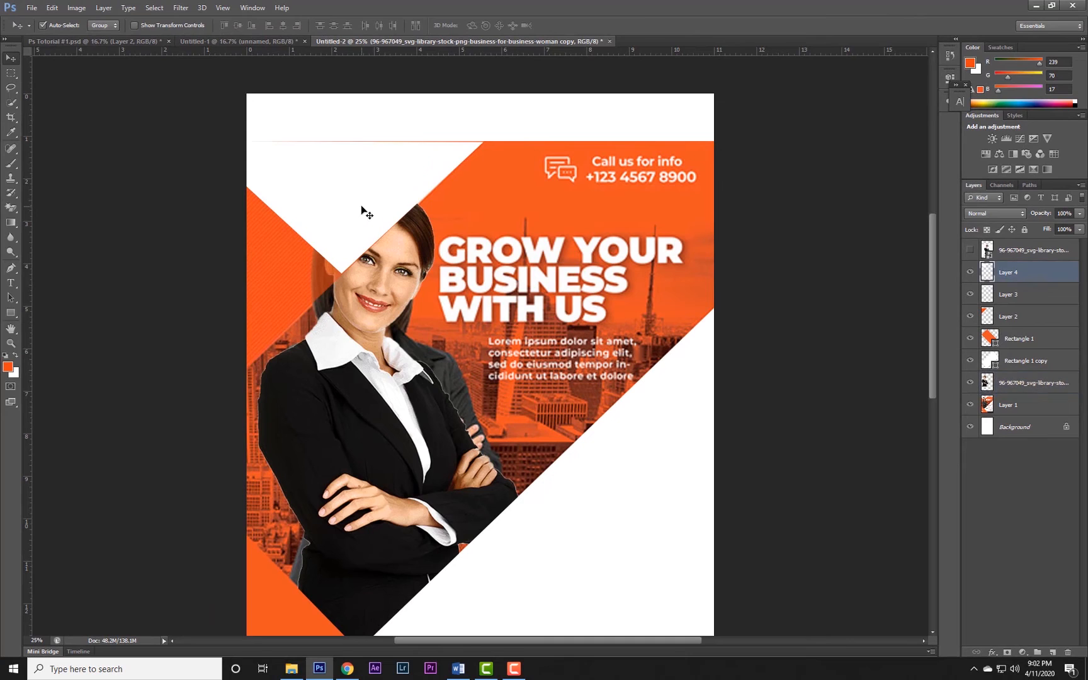
click(293, 269)
click(333, 211)
click(306, 263)
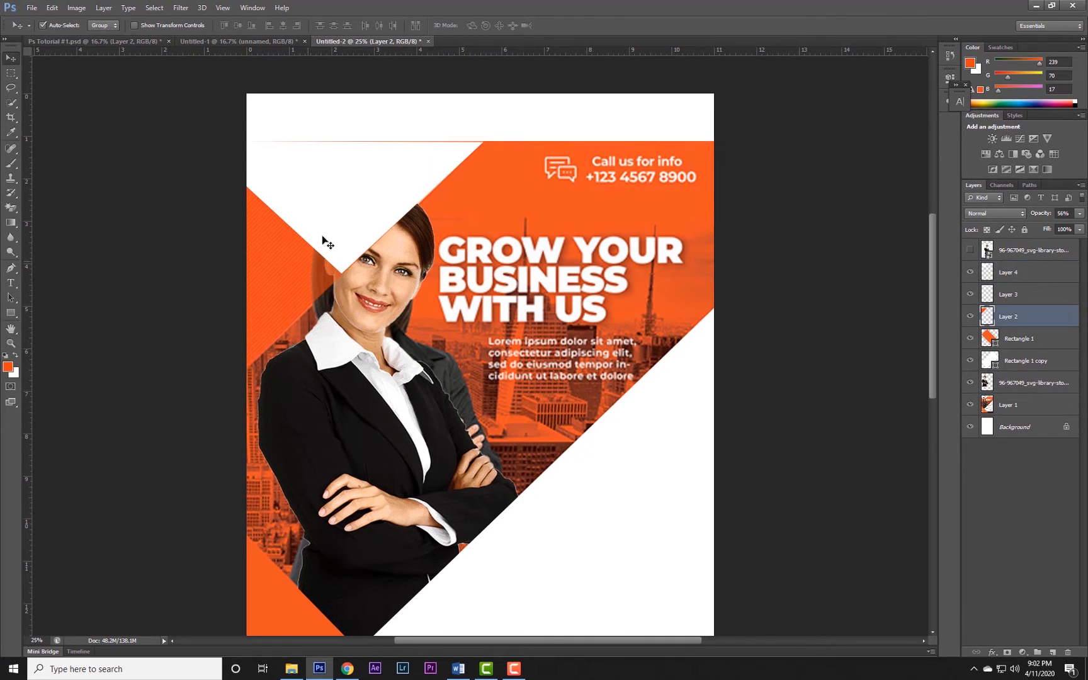
click(368, 199)
drag(987, 272, 1021, 386)
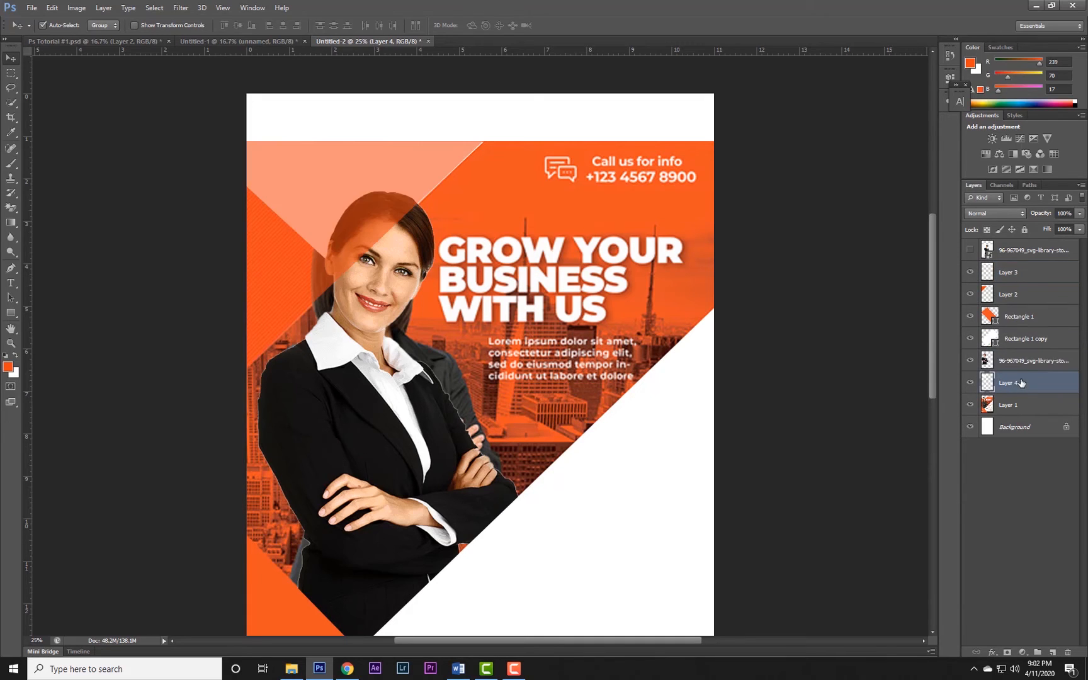
Rename the cutout woman's layer as Lady.
click(1017, 365)
double_click(1031, 362)
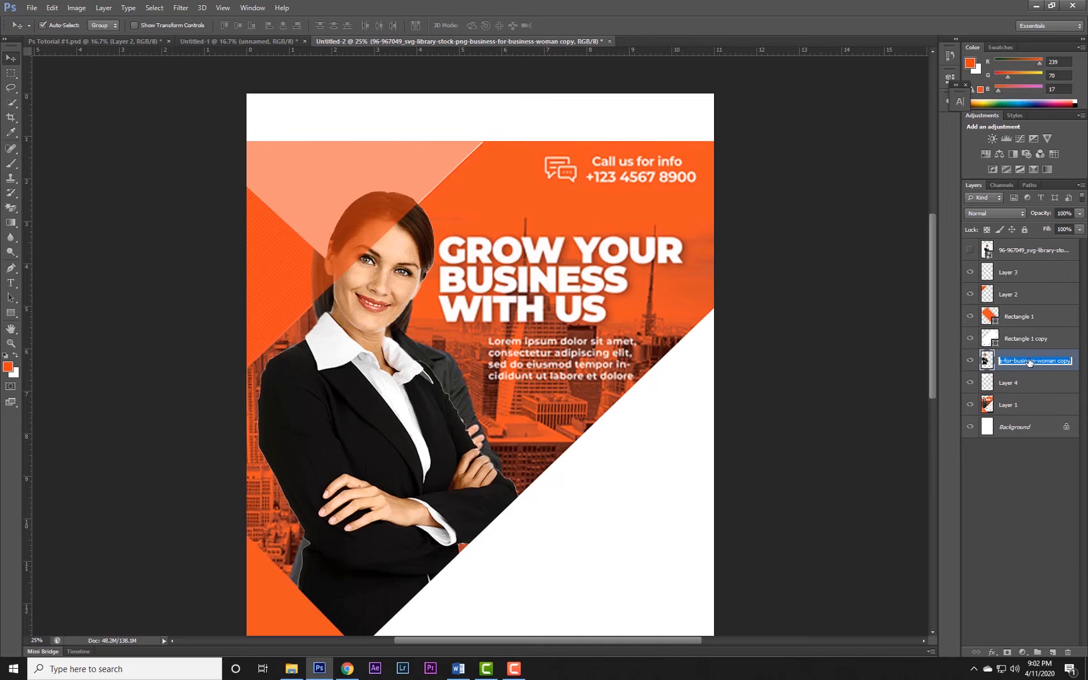
text(Lady)
click(1016, 479)
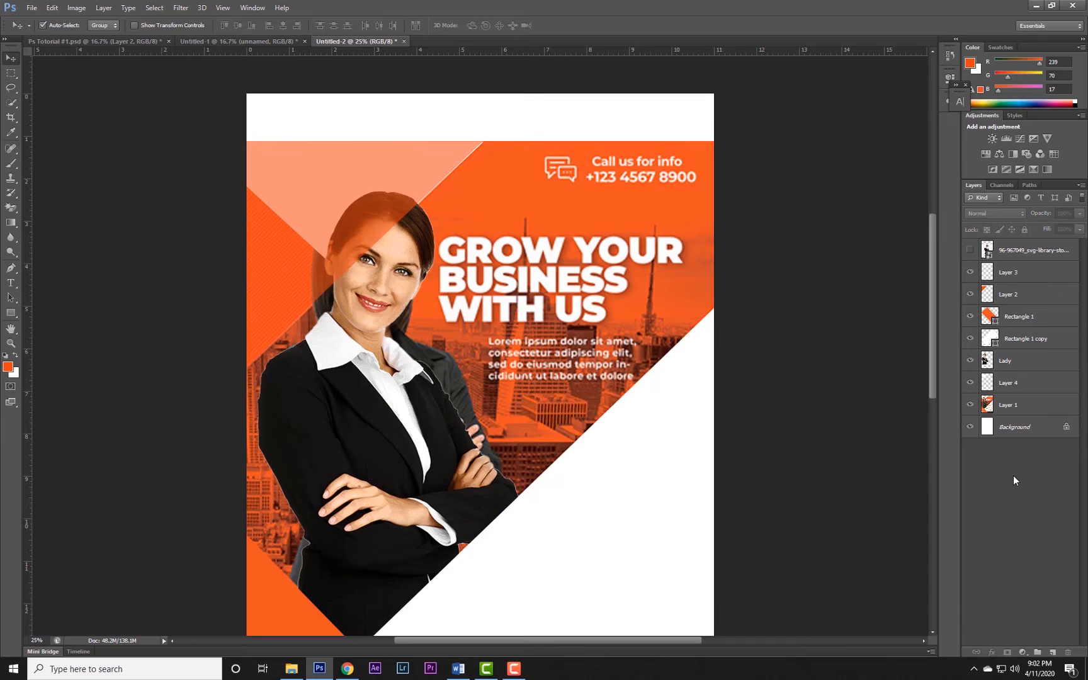
Move the orange triangle's layer, Layer 2, beneath Layer 4 in the layer stack.
click(303, 253)
drag(989, 301, 1003, 385)
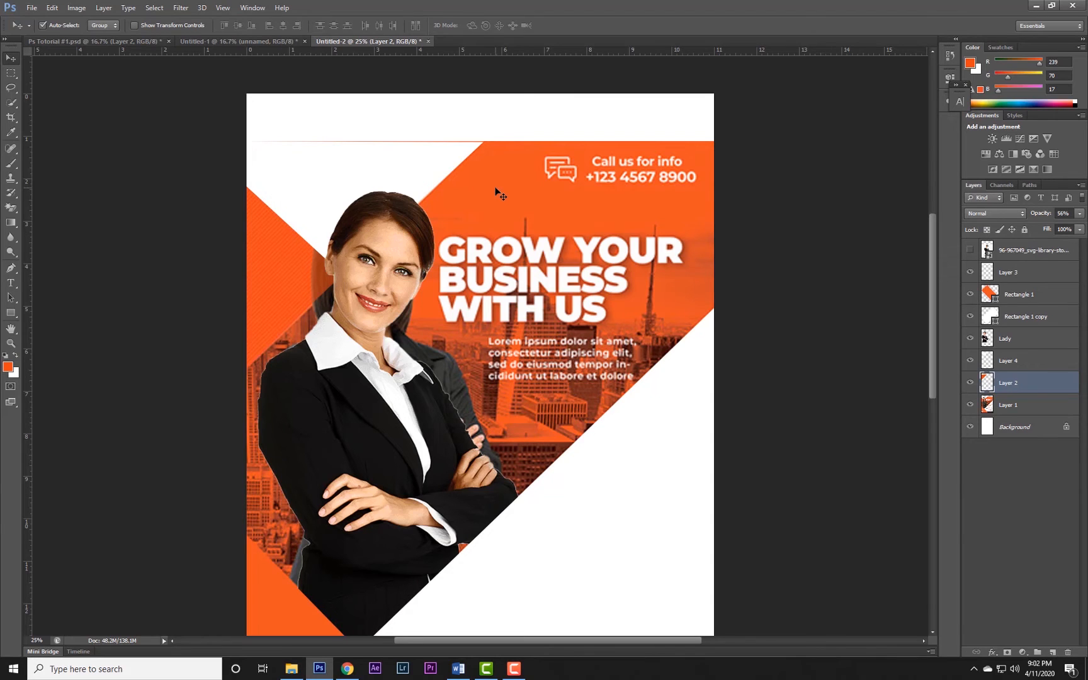
key(ctrl+minus)
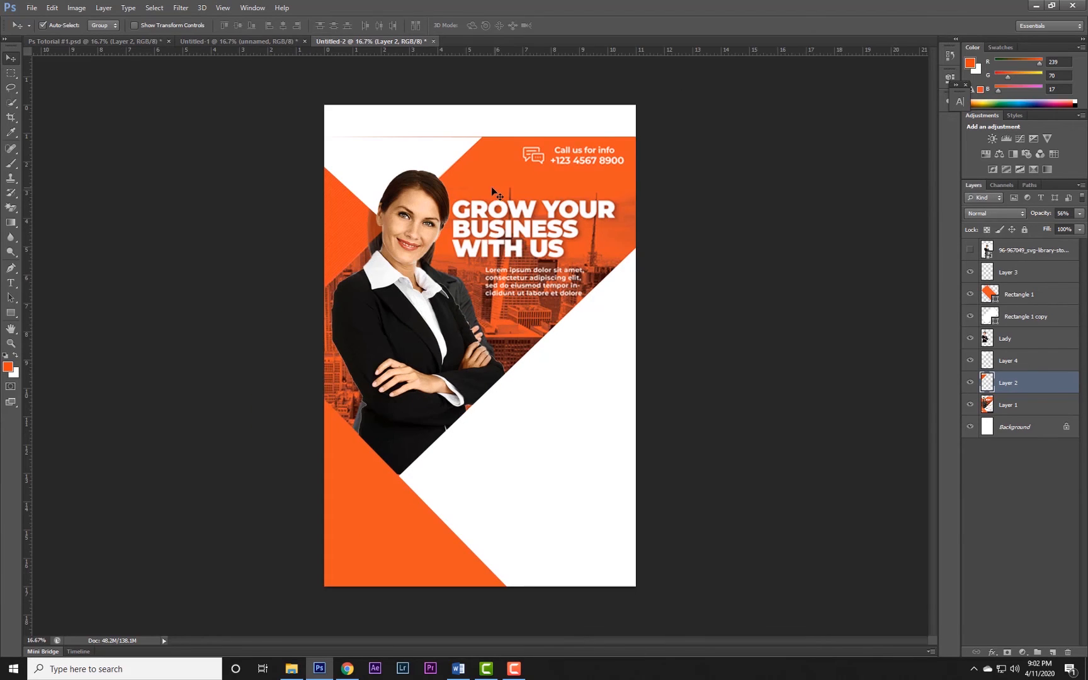
Move the reference flyer, Layer 1, to the top of the layer stack and toggle its visibility to compare the designs.
click(1024, 401)
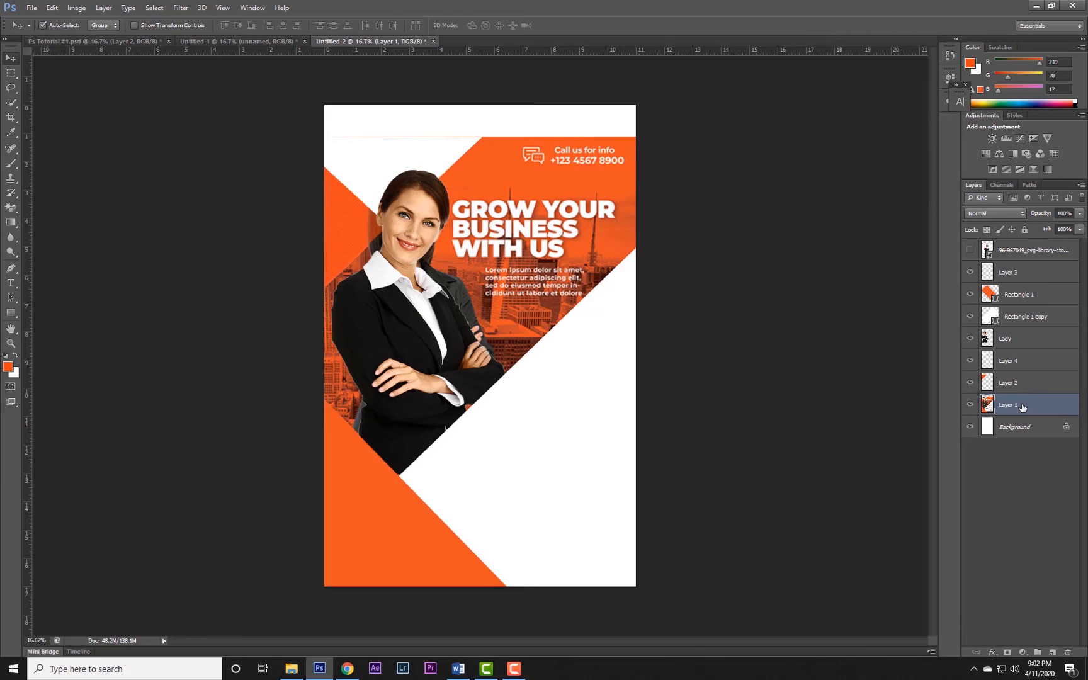
drag(1022, 408, 1026, 249)
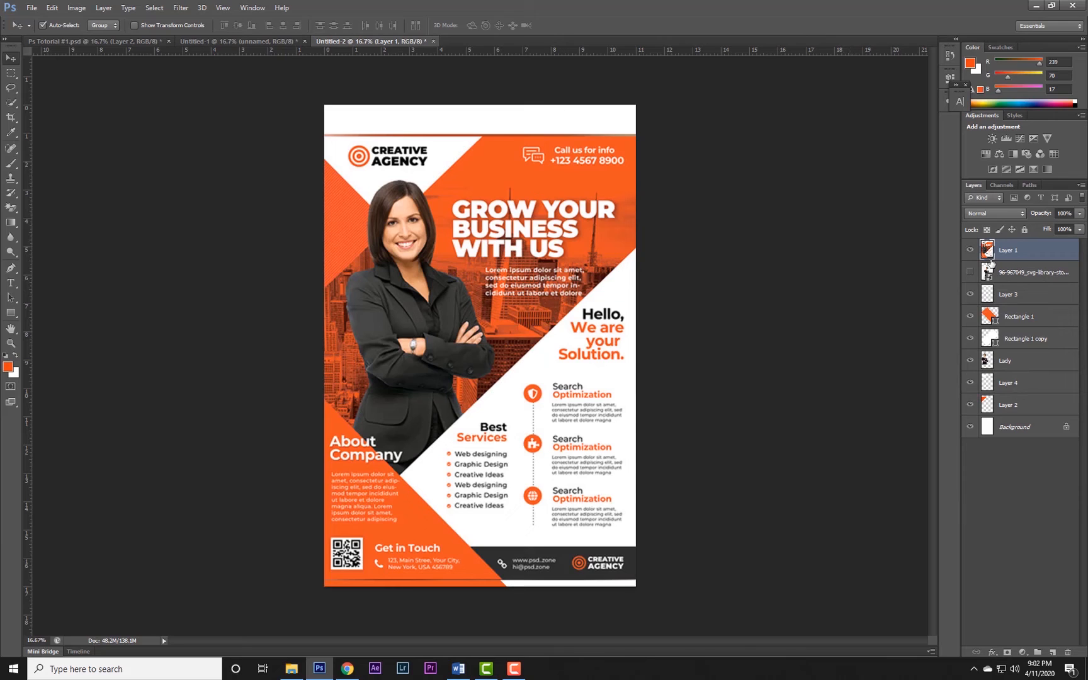
click(971, 251)
click(971, 251)
Switch to Chrome and search Google Images for "city background".
click(347, 669)
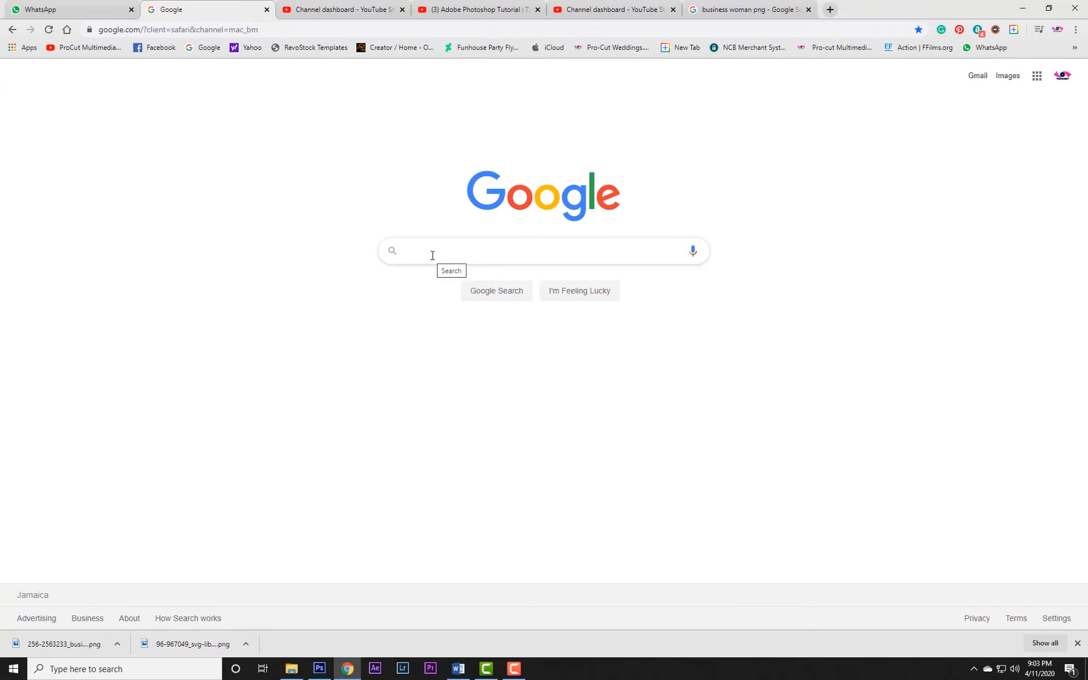
text(cit)
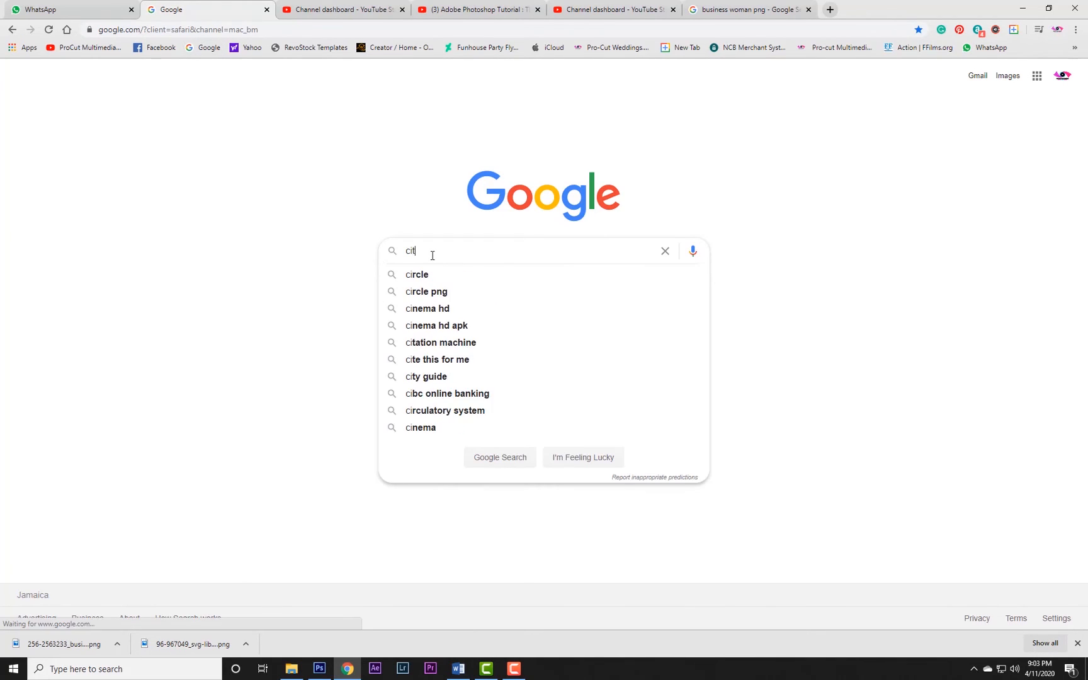
text(y background)
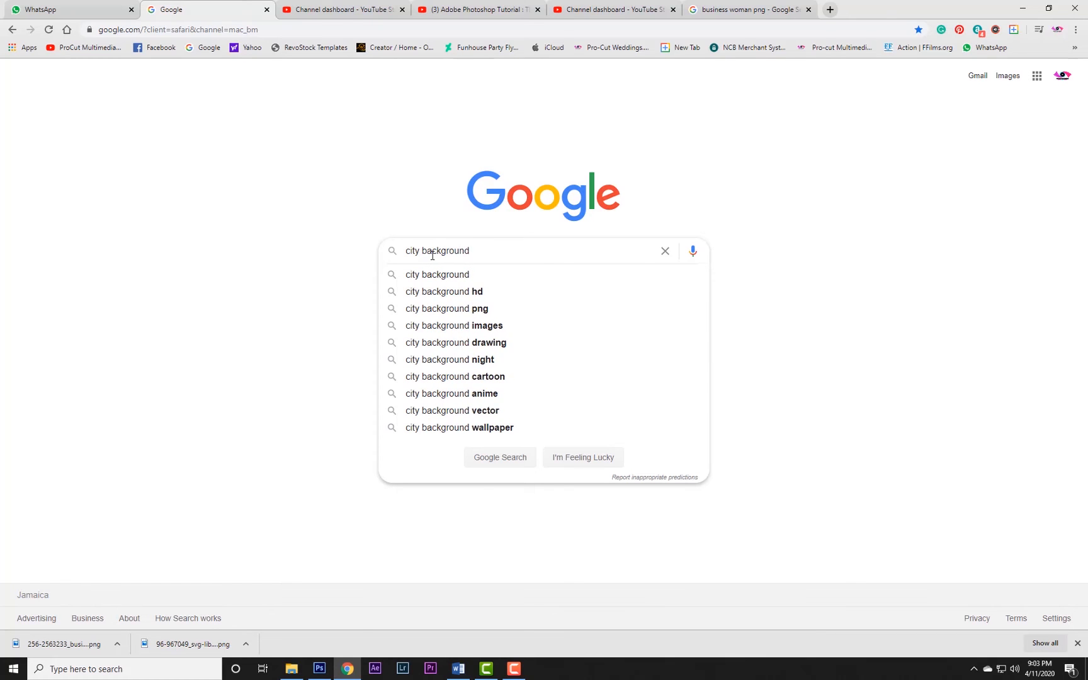
key(Return)
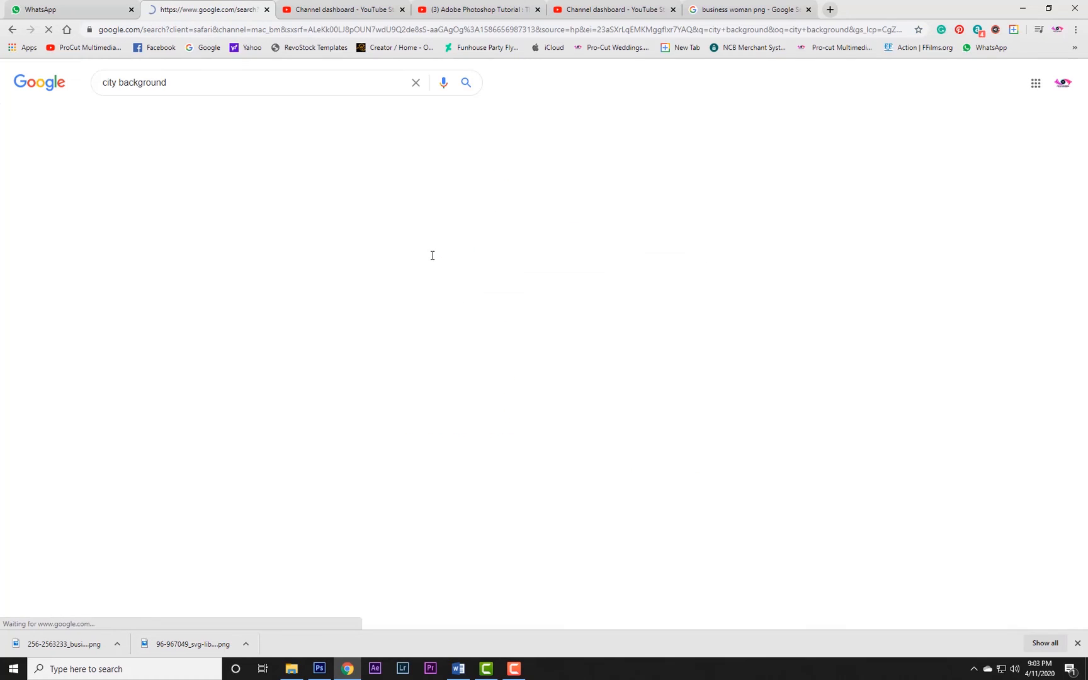
click(152, 115)
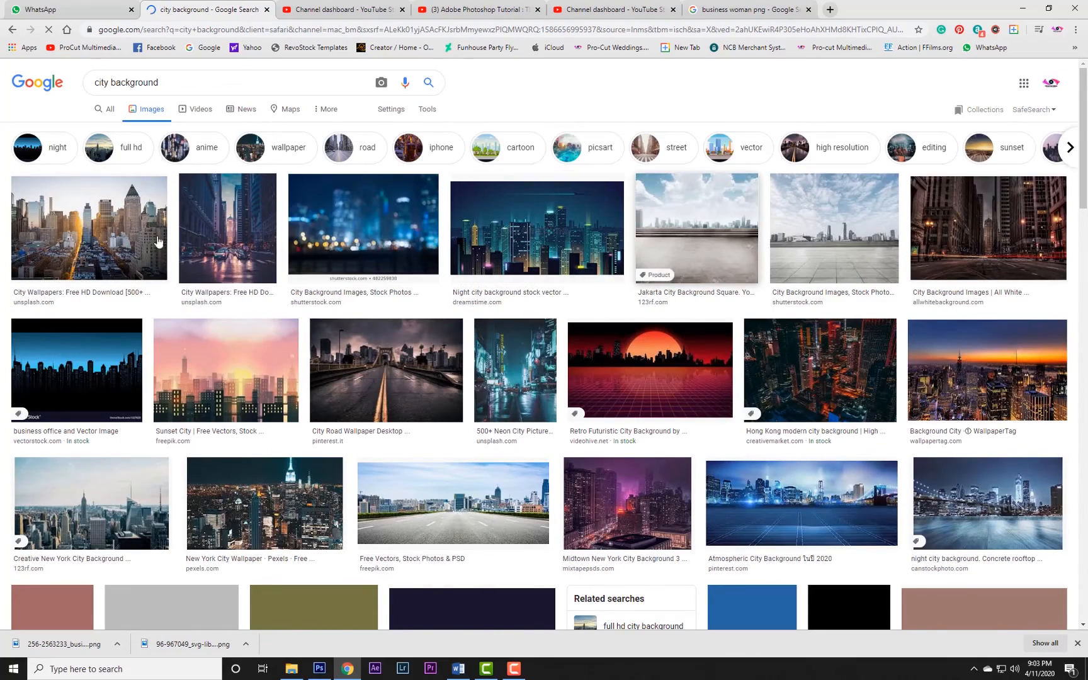
Open the Unsplash city skyline with the low sun between the buildings and copy the image.
scroll(265, 299, down, 2)
scroll(265, 296, up, 1)
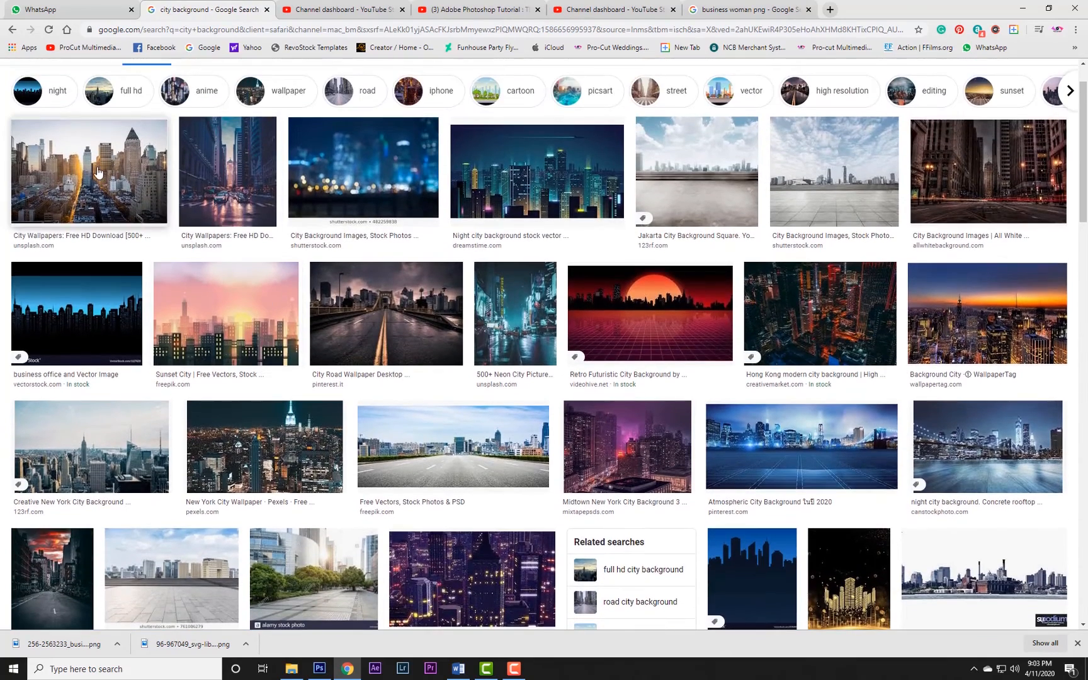
click(88, 170)
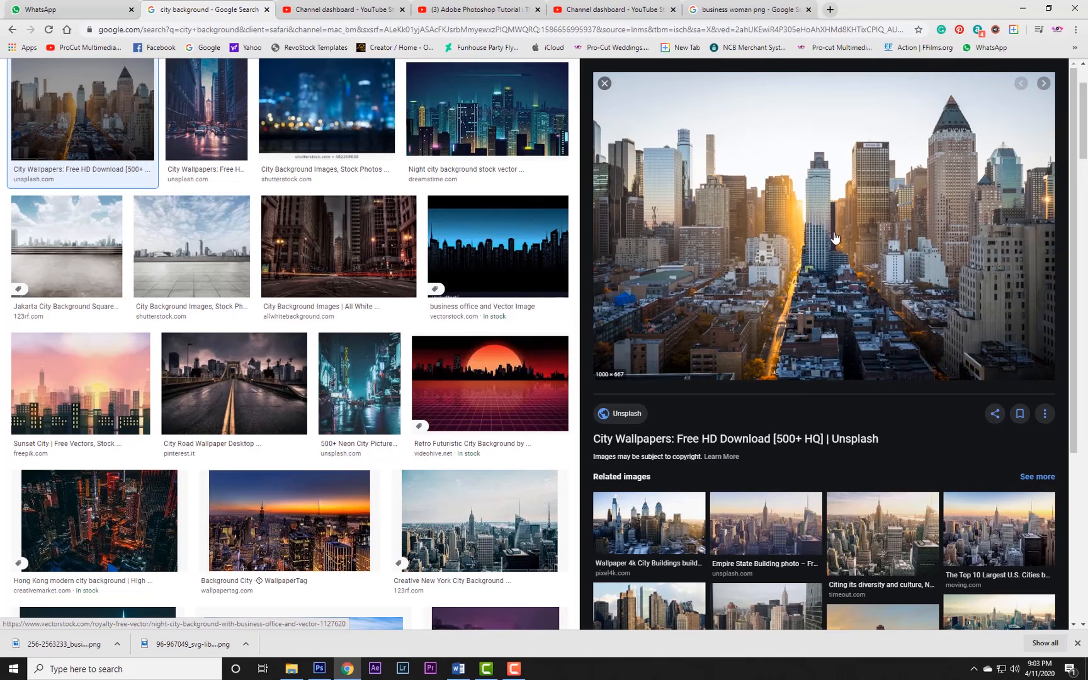
right_click(797, 205)
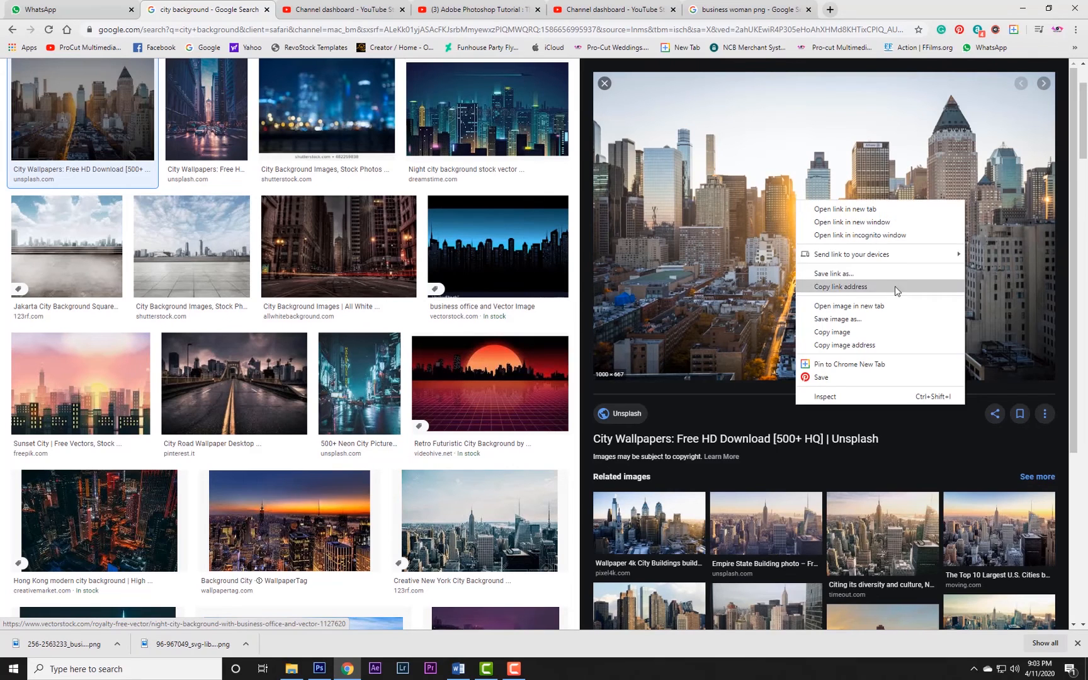
click(836, 332)
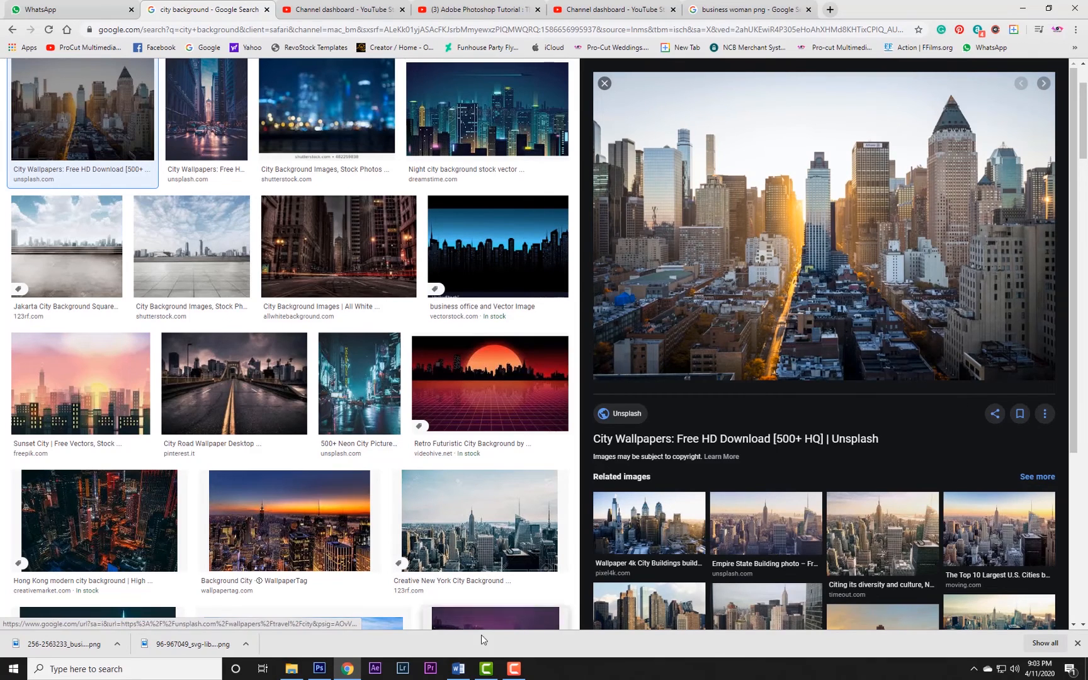
Switch back to Photoshop and paste the copied city skyline into the flyer document.
click(319, 669)
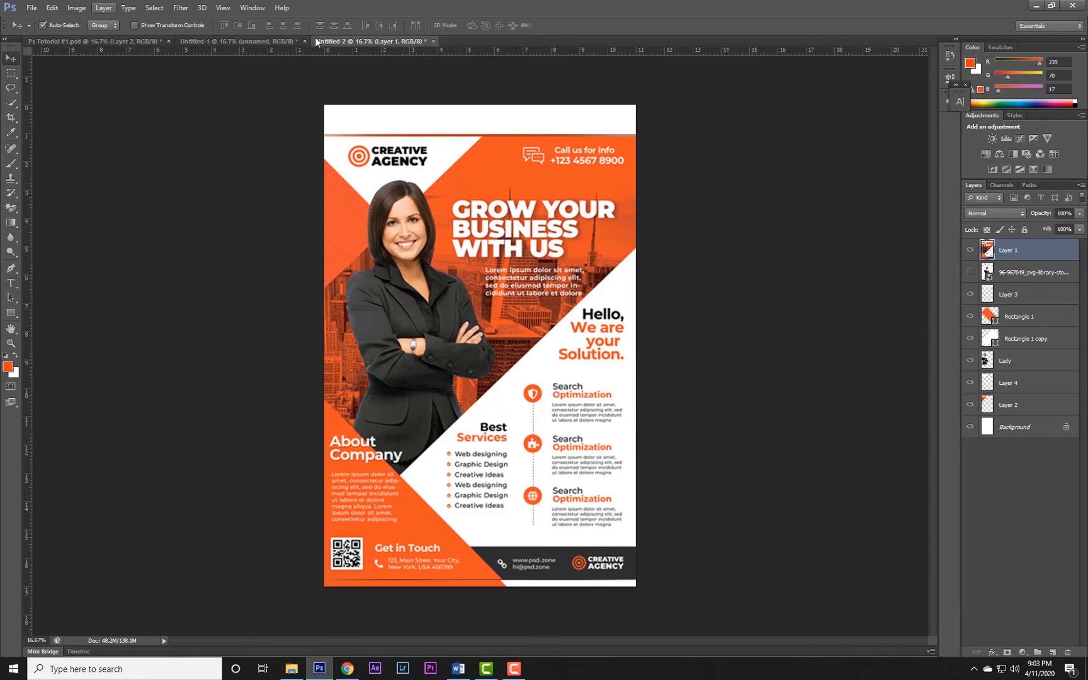
click(51, 7)
click(70, 106)
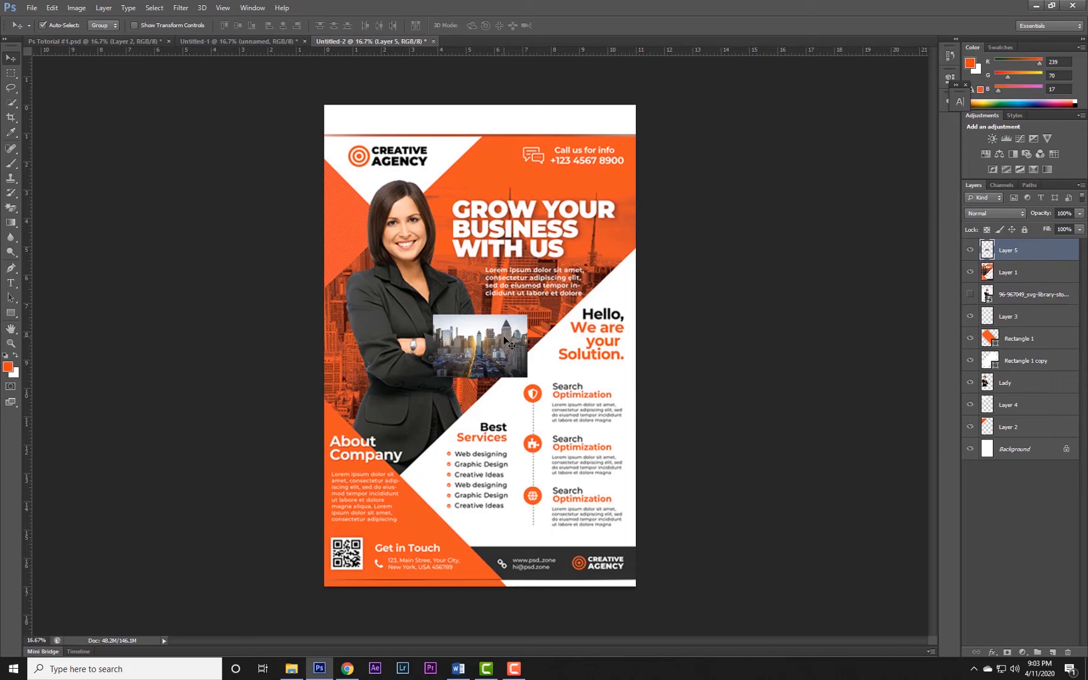
Scale the pasted skyline to about 465% width and 483% height so it extends past both sides of the flyer.
key(ctrl+t)
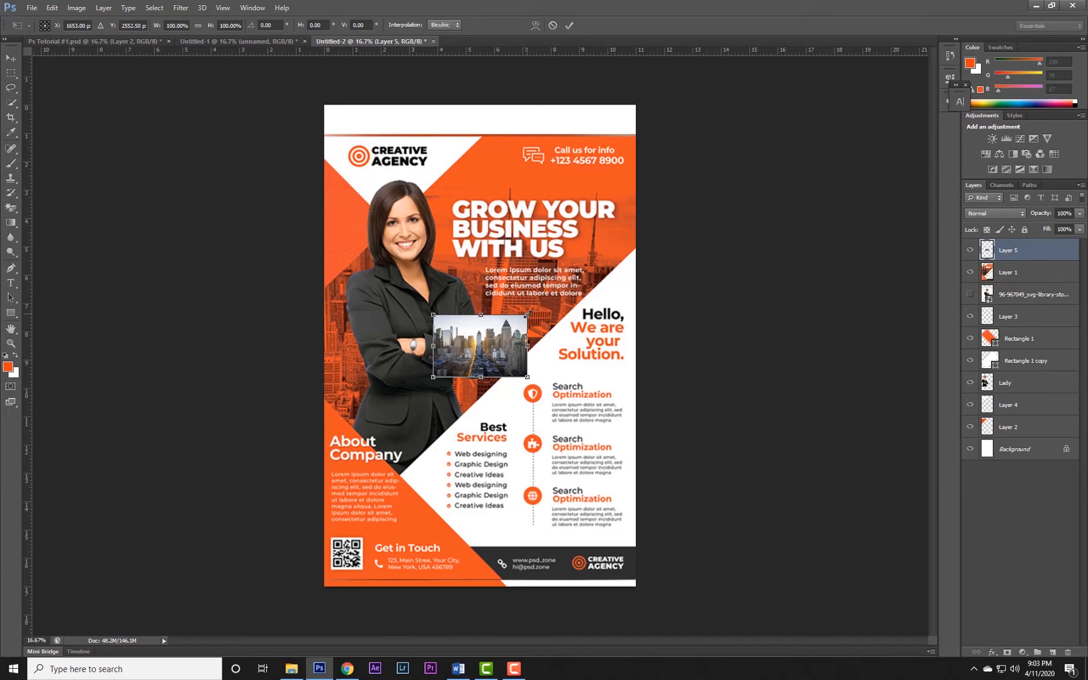
drag(528, 314, 666, 210)
drag(433, 378, 340, 456)
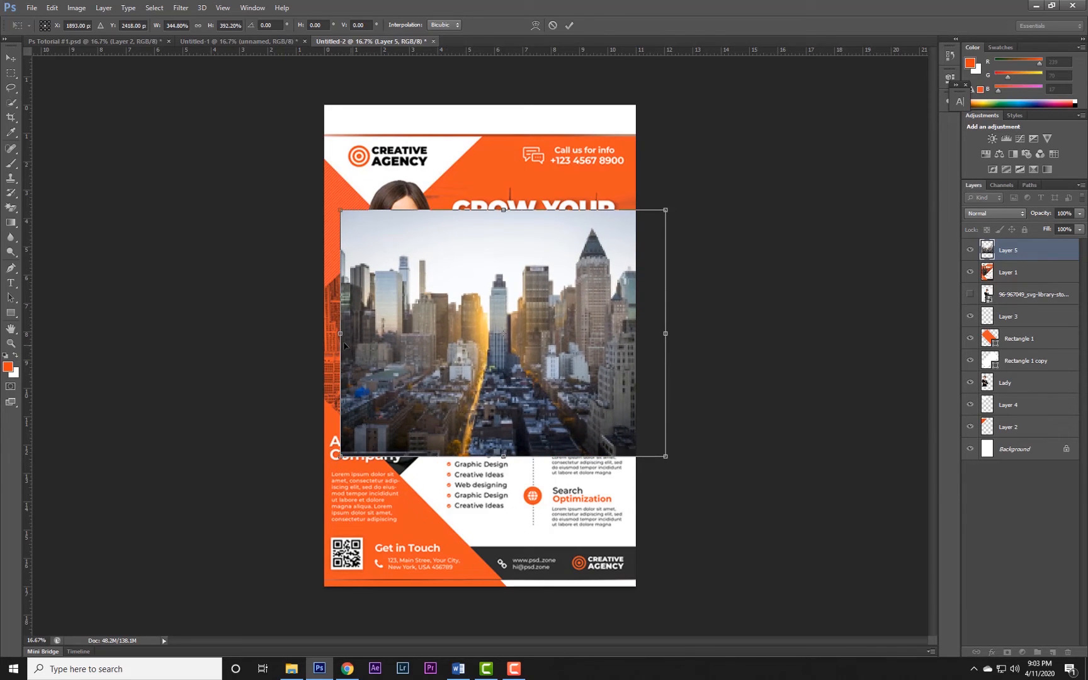
drag(341, 334, 309, 334)
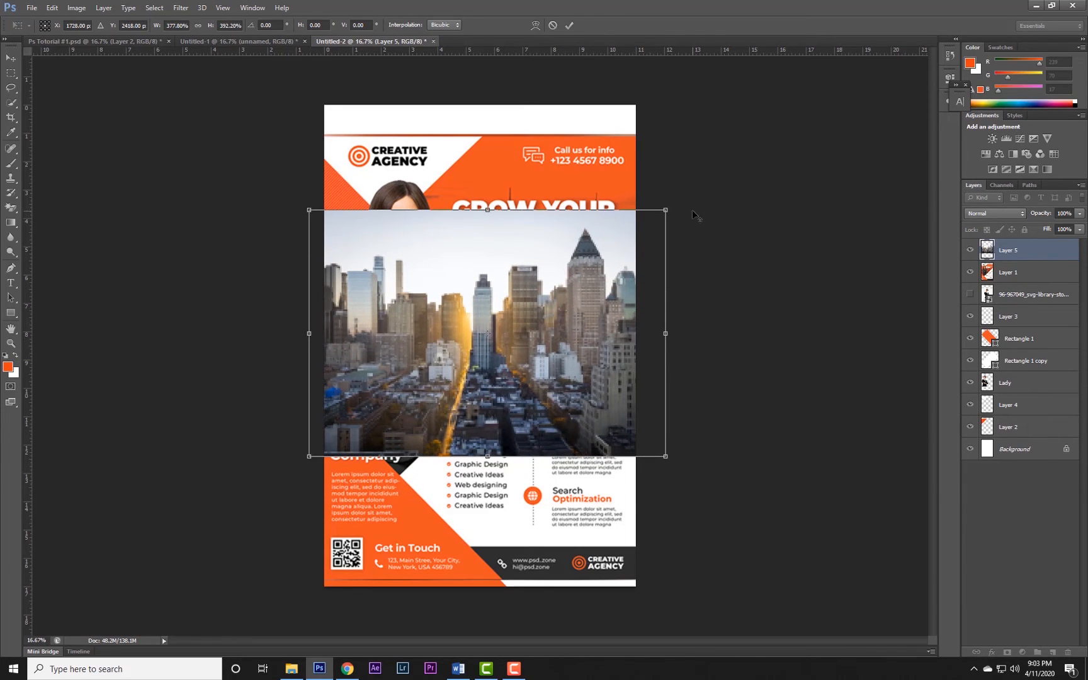
drag(666, 210, 707, 181)
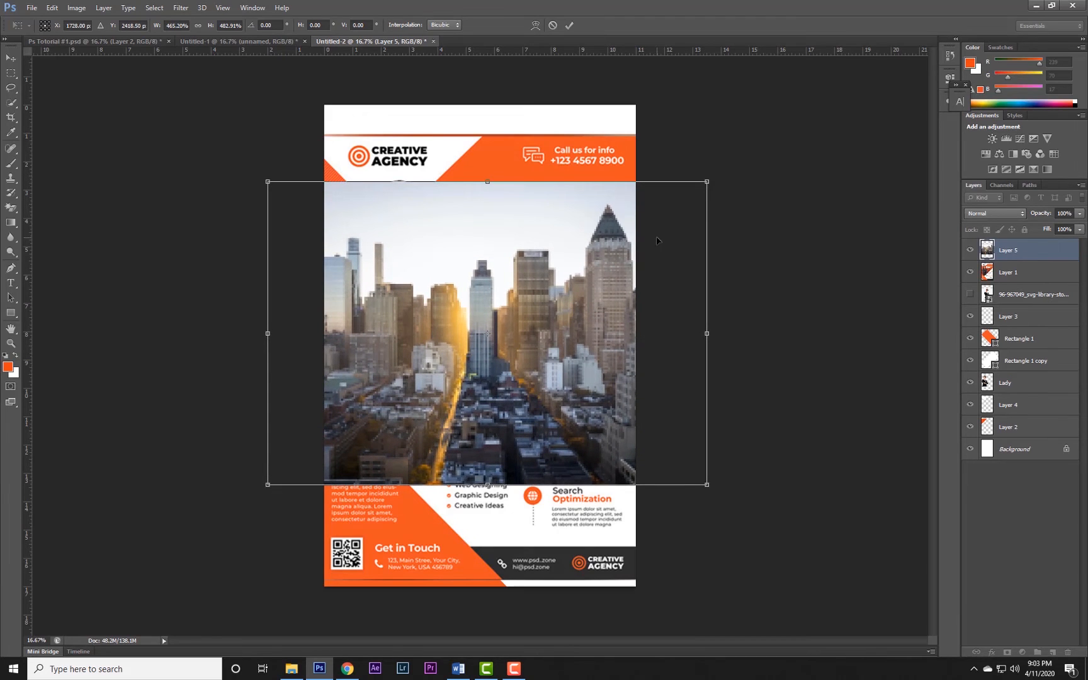
key(Return)
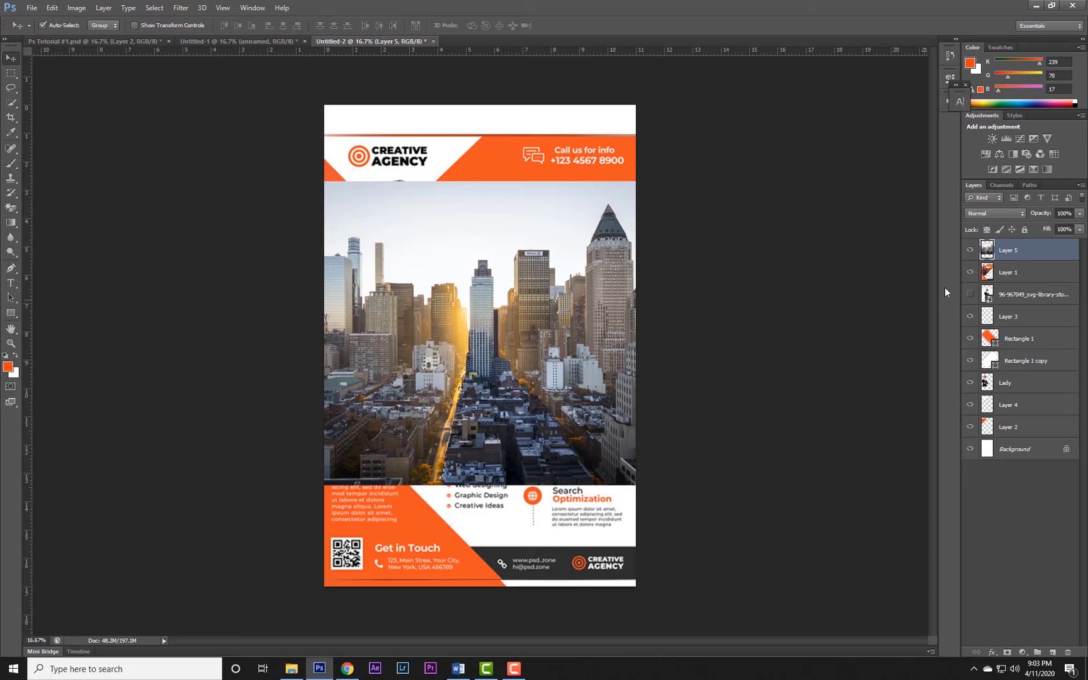
Move the skyline layer beneath the Lady layer and hide the reference flyer, Layer 1.
drag(986, 251, 988, 387)
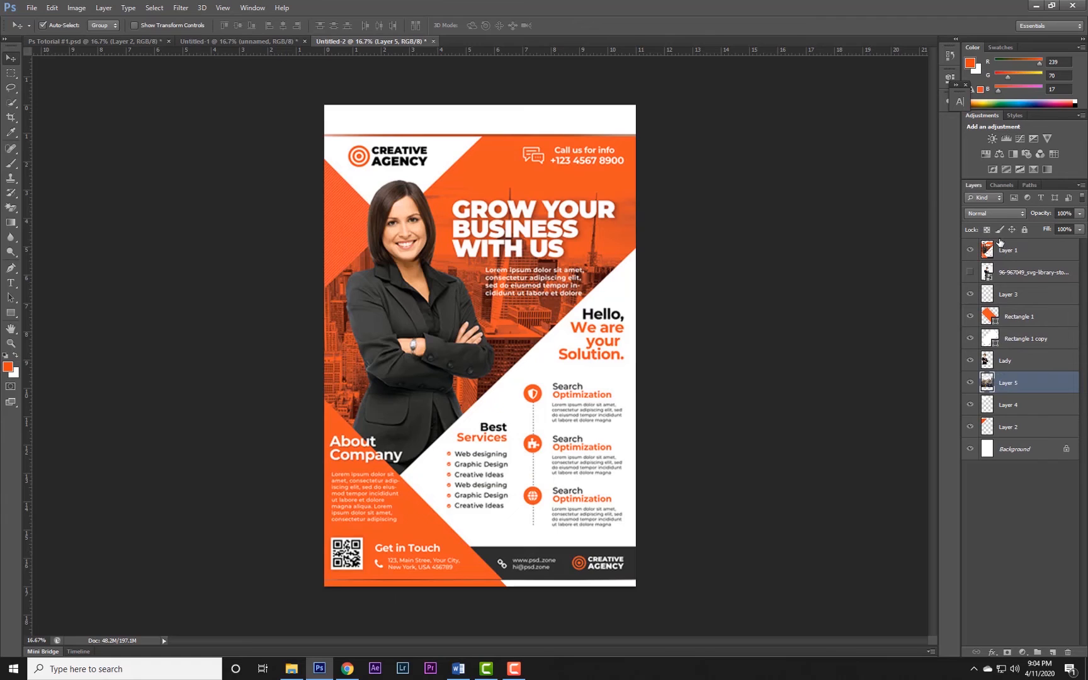
click(970, 251)
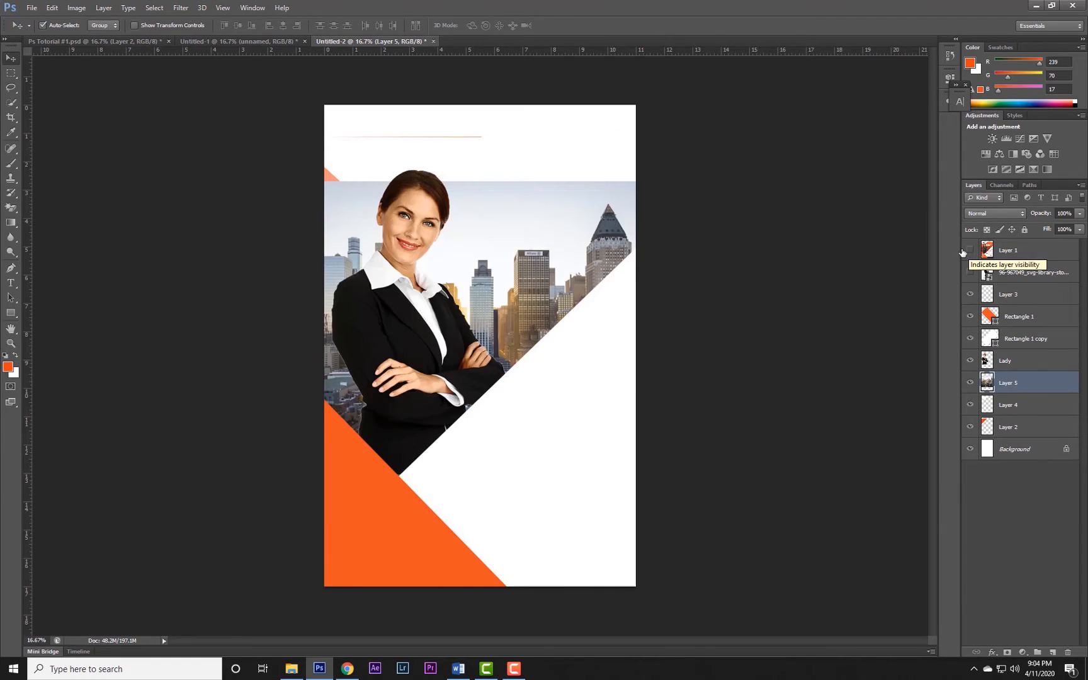
Place the skyline layer directly above Background and position it higher behind the woman, toggling the reference flyer's visibility.
drag(565, 246, 567, 160)
drag(987, 382, 1000, 427)
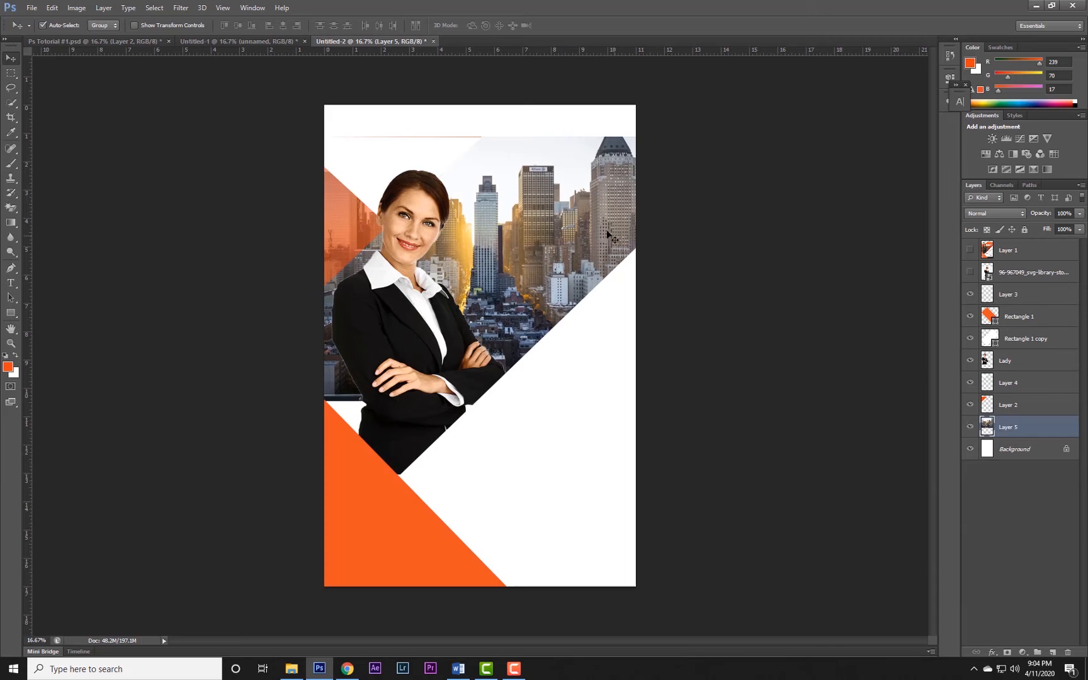
drag(550, 217, 553, 259)
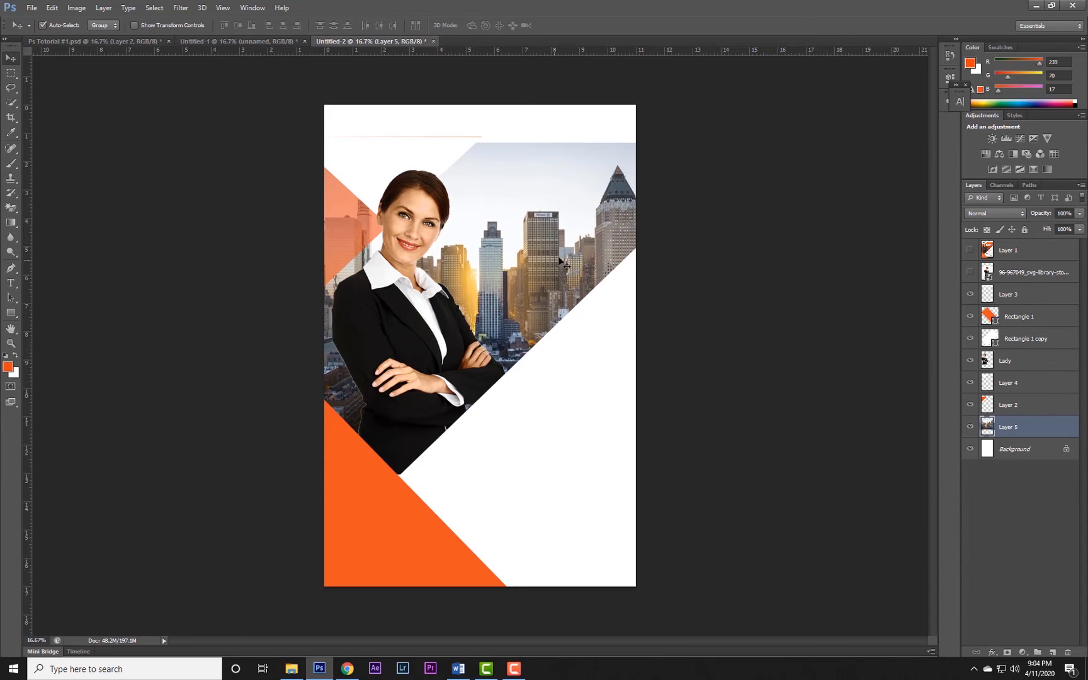
click(970, 251)
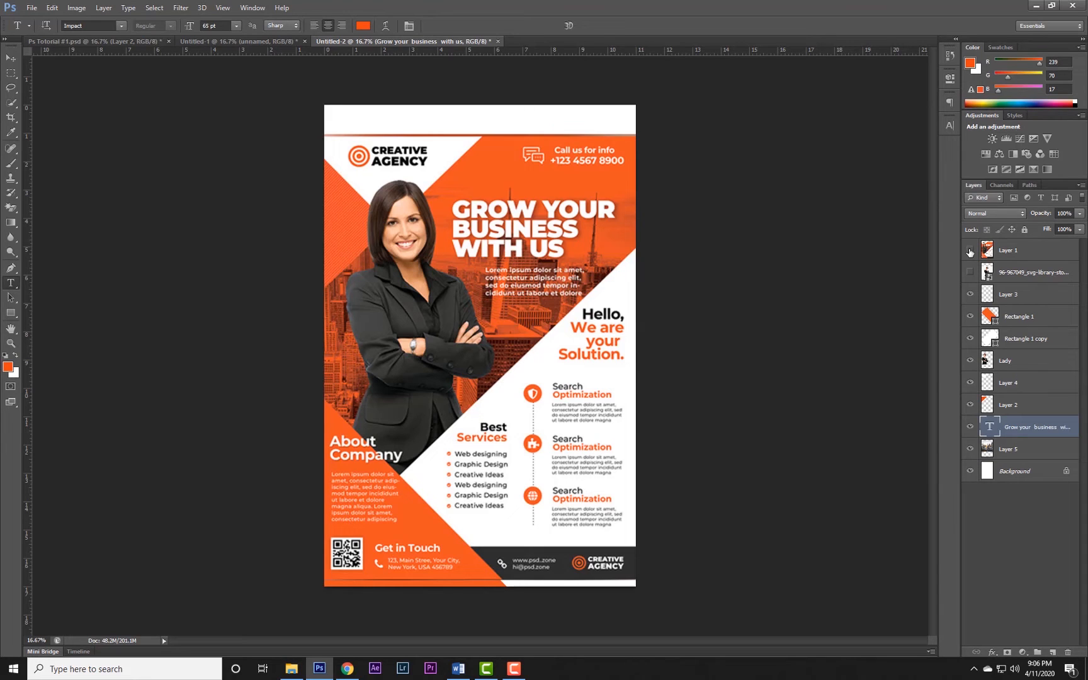
Hide the reference flyer, Layer 1, and recolor the "Grow your business with us" headline to white (ffffff).
click(970, 250)
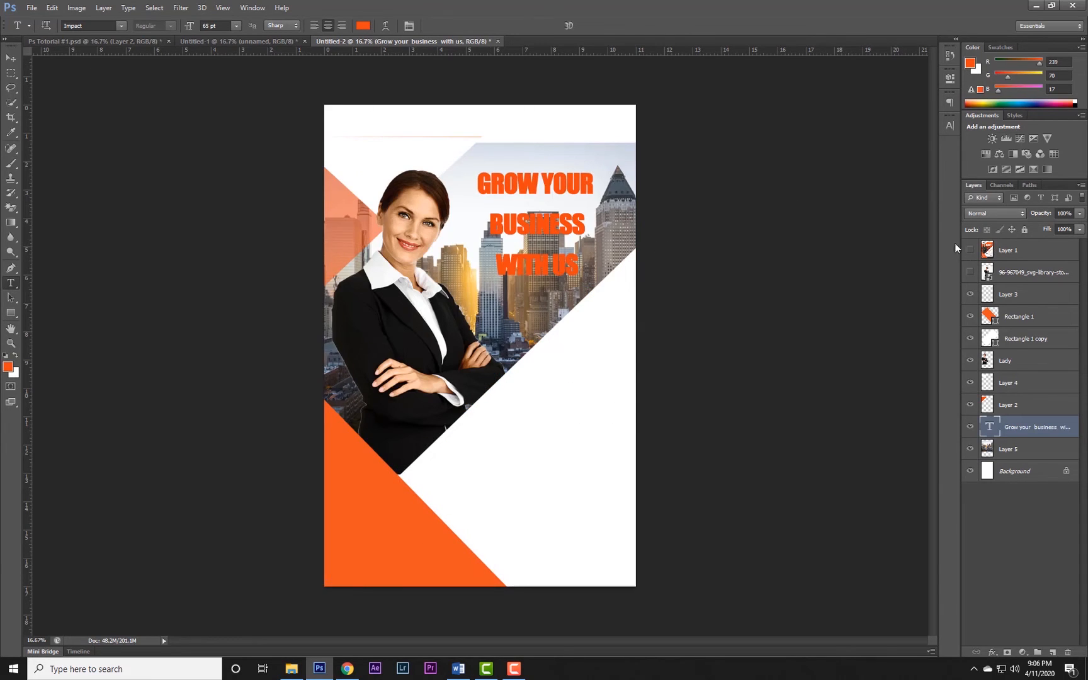
click(970, 250)
click(970, 250)
click(363, 26)
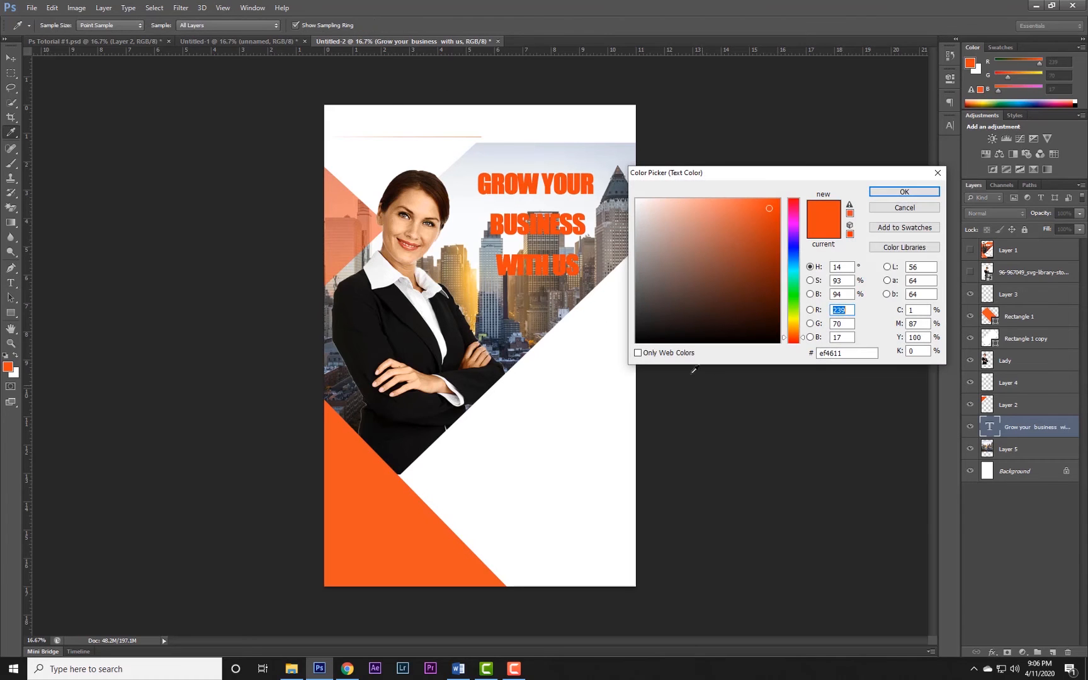
drag(769, 208, 637, 200)
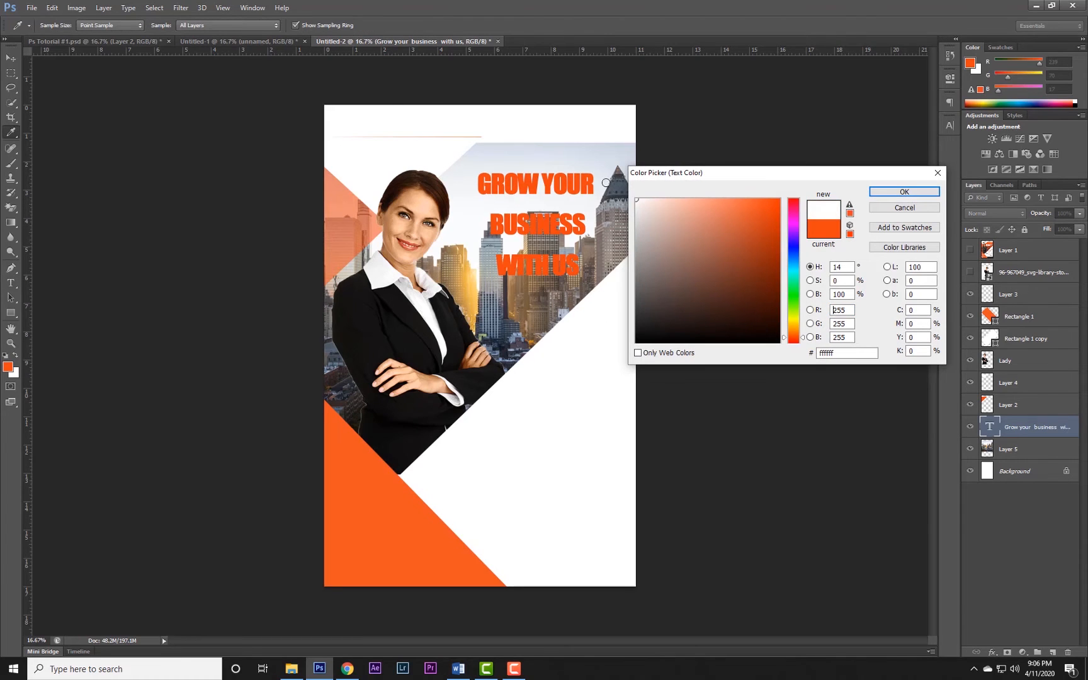
click(921, 189)
key(v)
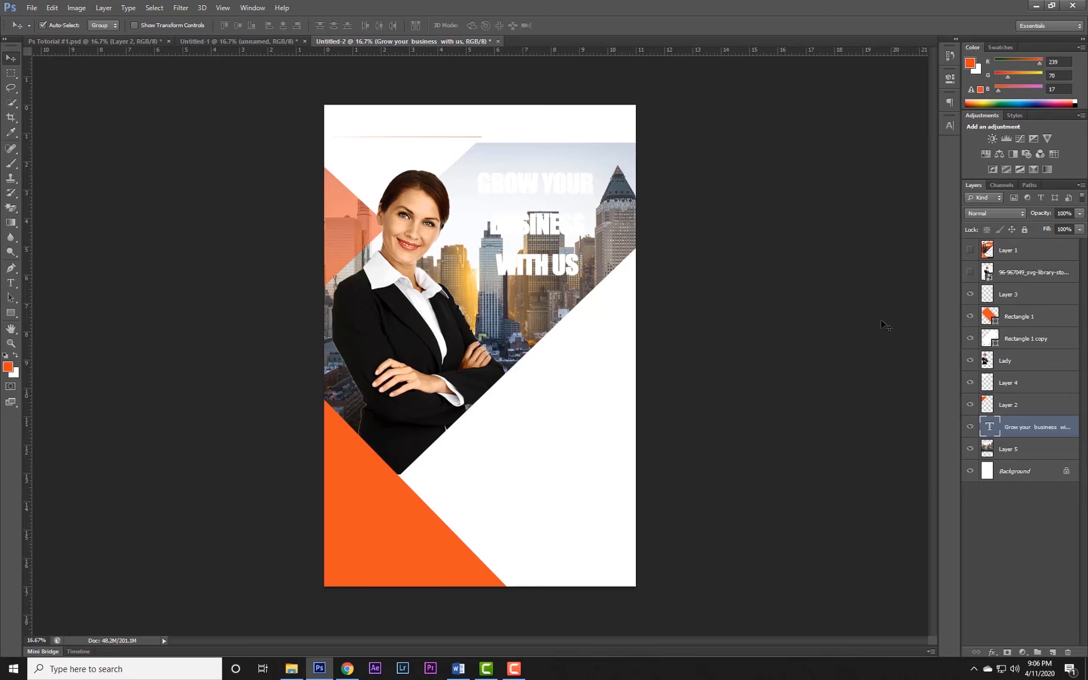
Draw an orange rectangle about 3660 × 5466 px covering the whole flyer and place its layer directly beneath the headline text.
click(970, 250)
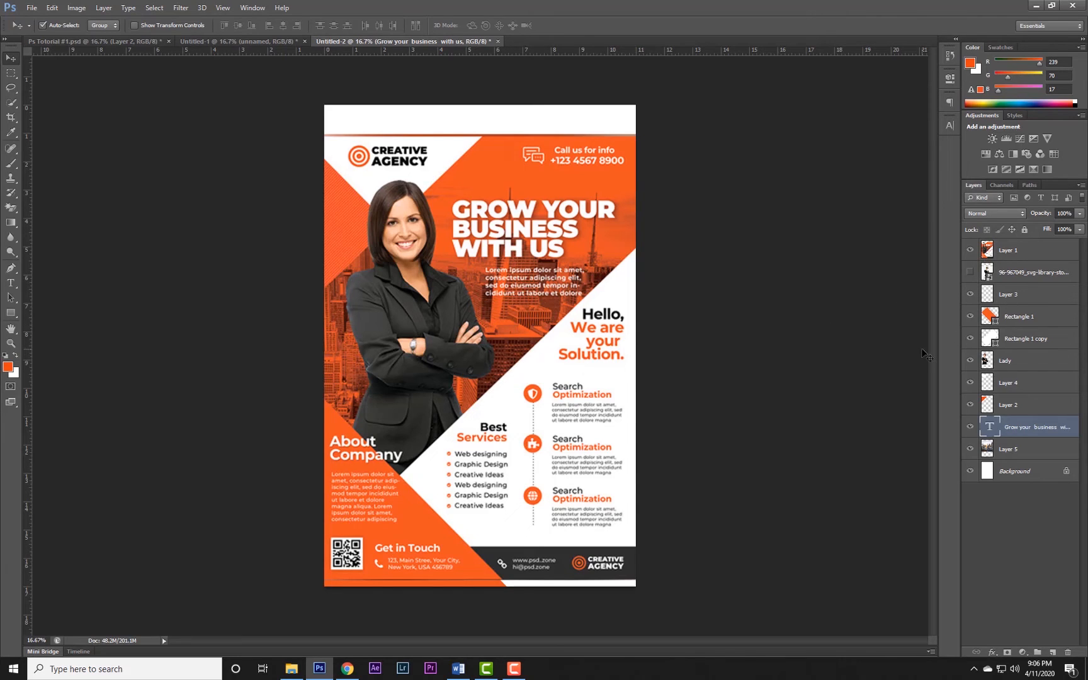
click(970, 251)
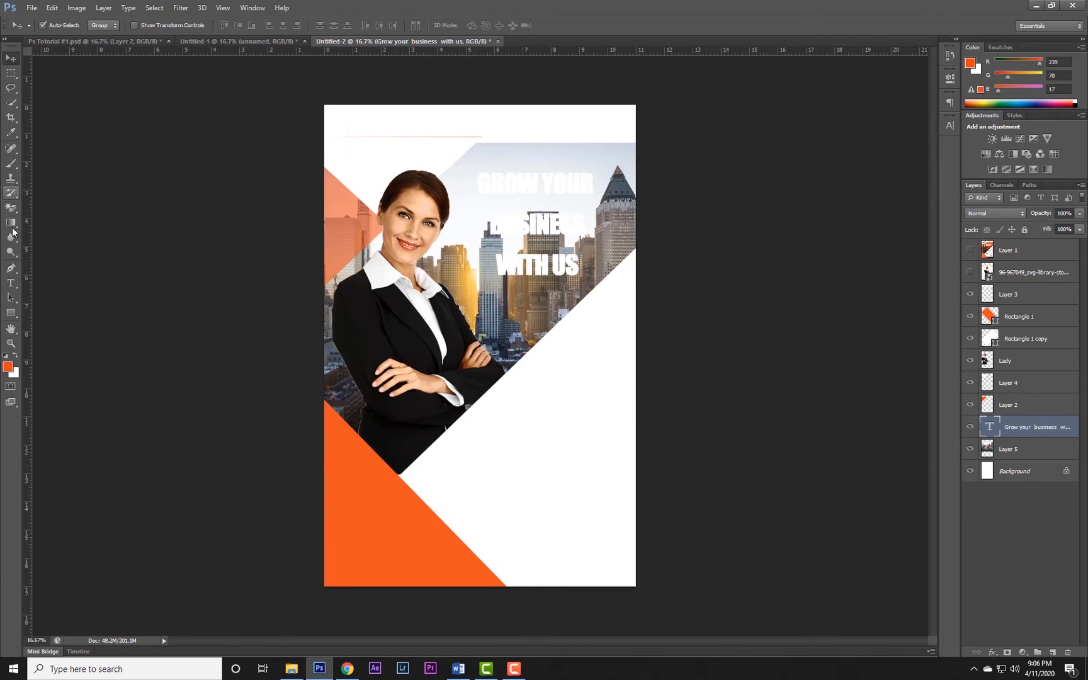
click(11, 312)
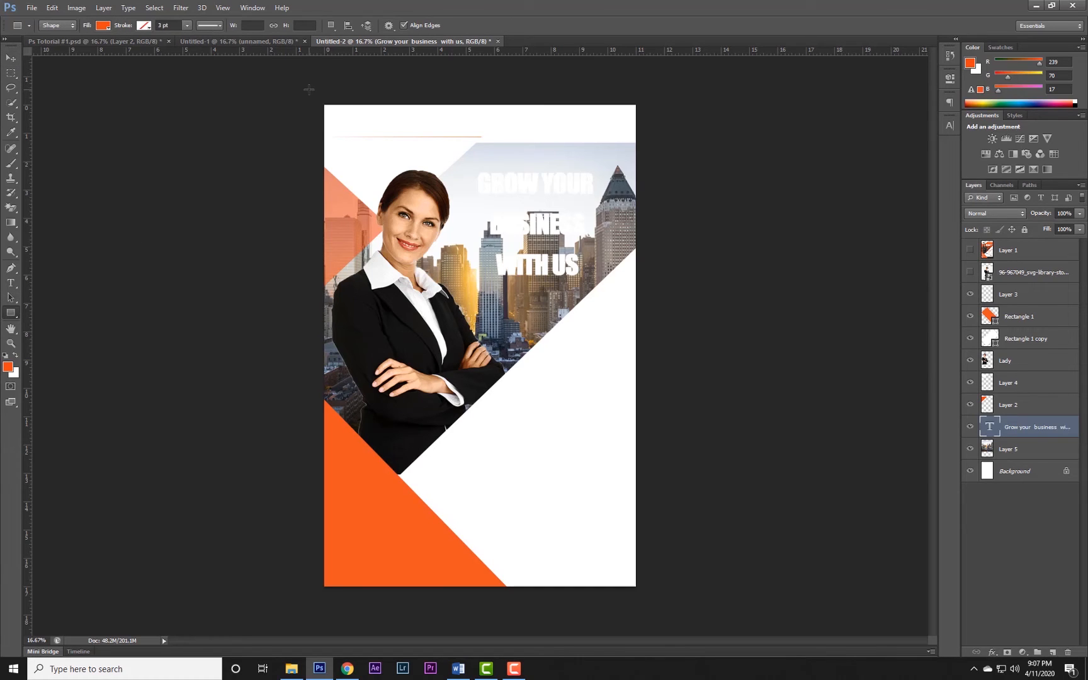
drag(309, 90, 655, 606)
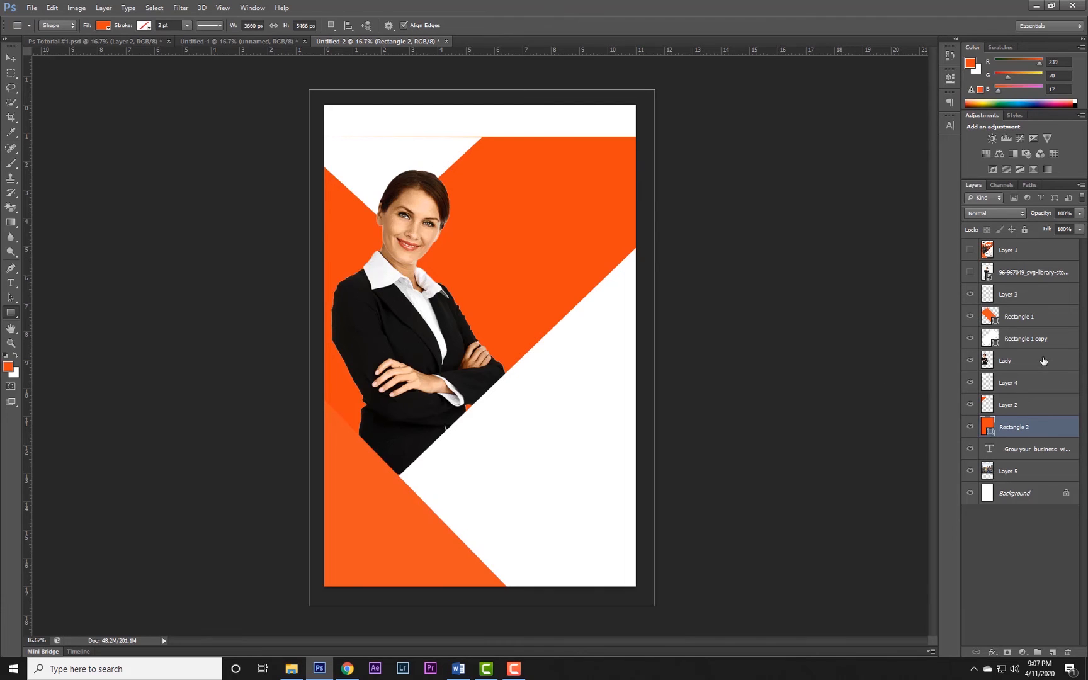
drag(1000, 428, 1003, 459)
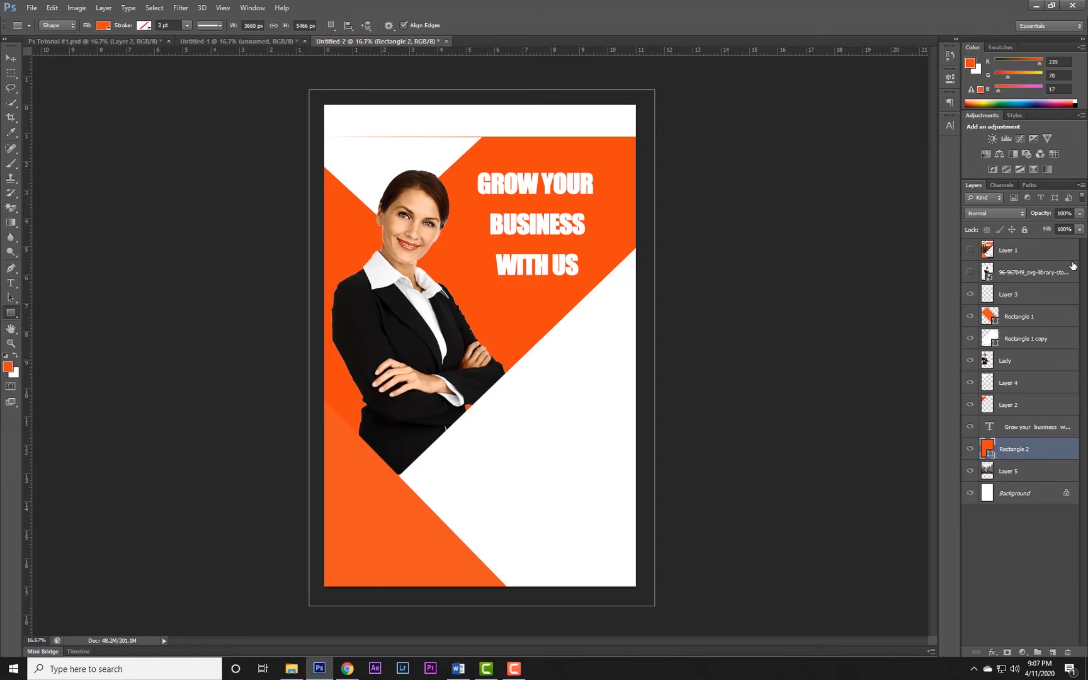
Lower the orange rectangle's layer opacity to about 54% and deselect the layer.
click(1081, 214)
drag(1082, 229, 1063, 230)
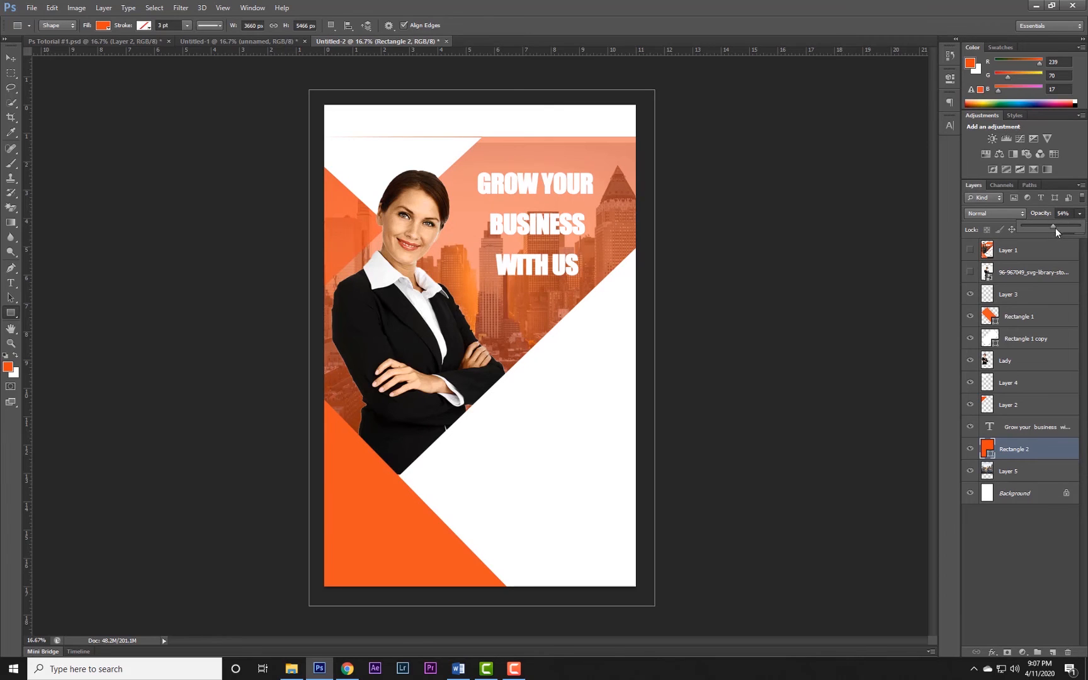
click(1037, 559)
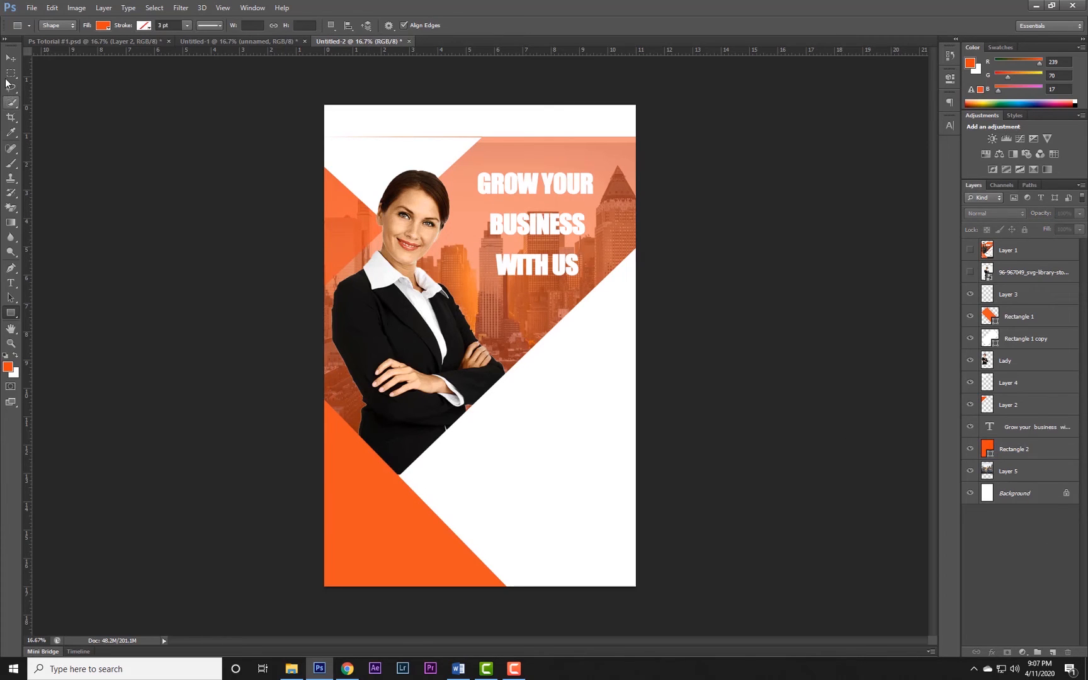
Set the whole headline's tracking to -30 and its horizontal scale to 113%.
click(11, 283)
click(557, 192)
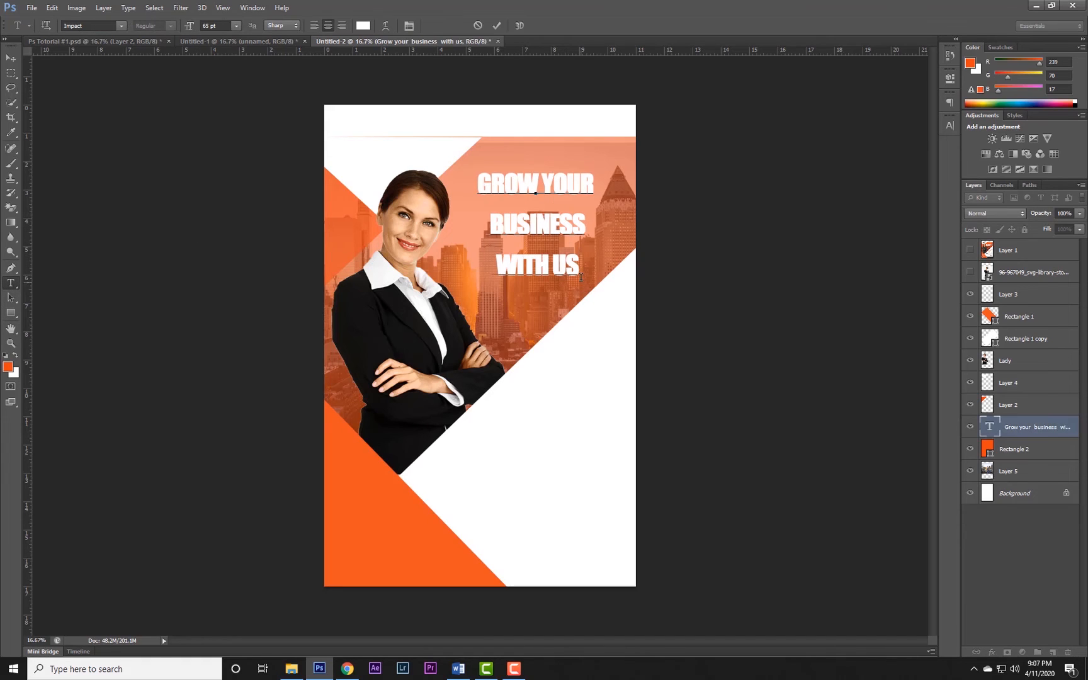
drag(577, 267, 482, 178)
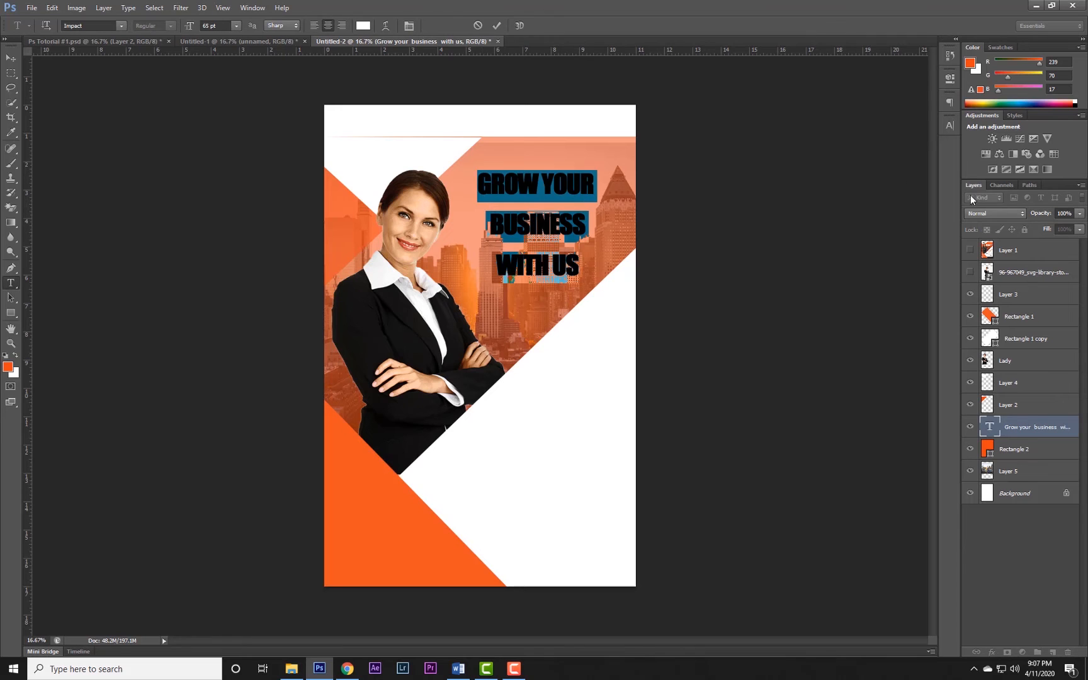
click(949, 124)
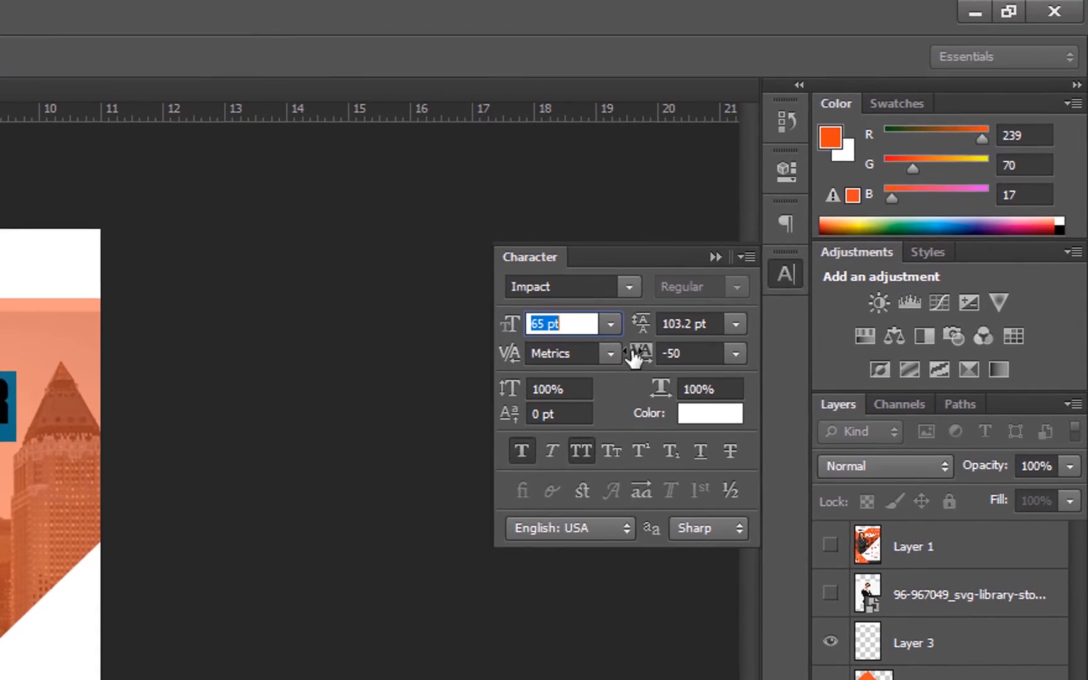
drag(640, 356, 642, 354)
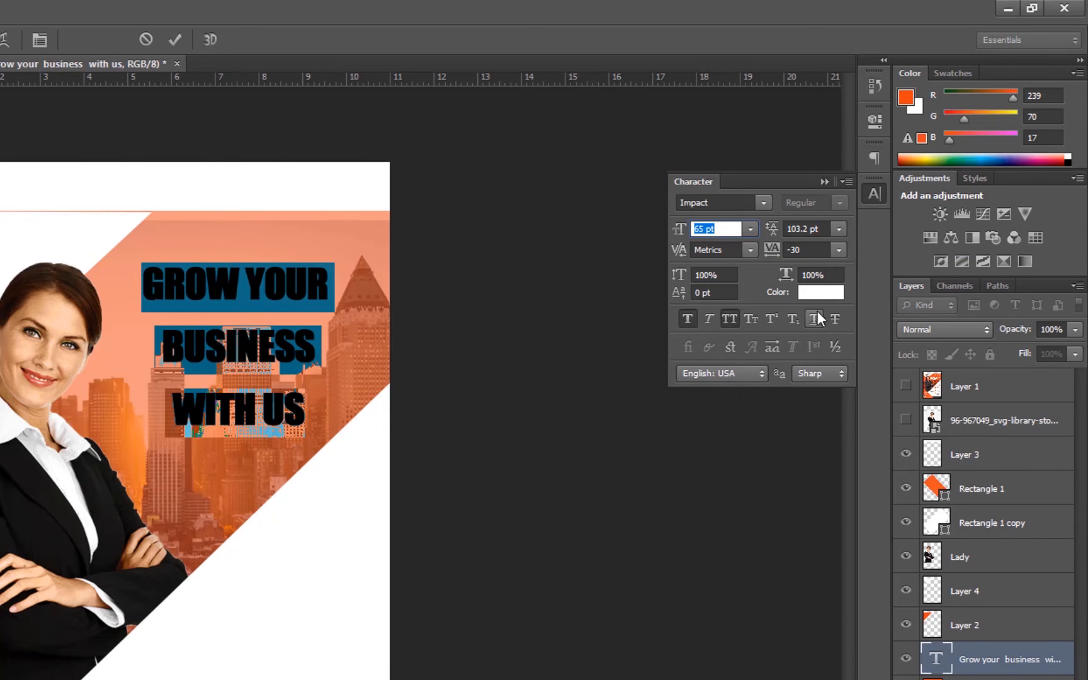
drag(787, 276, 801, 279)
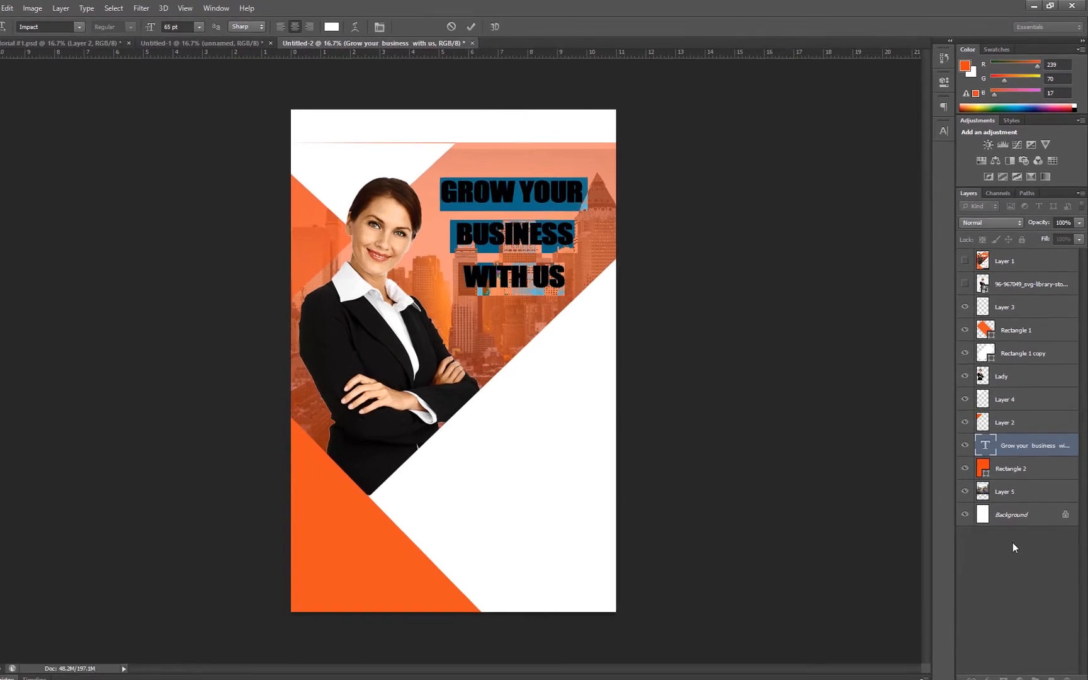
click(1013, 544)
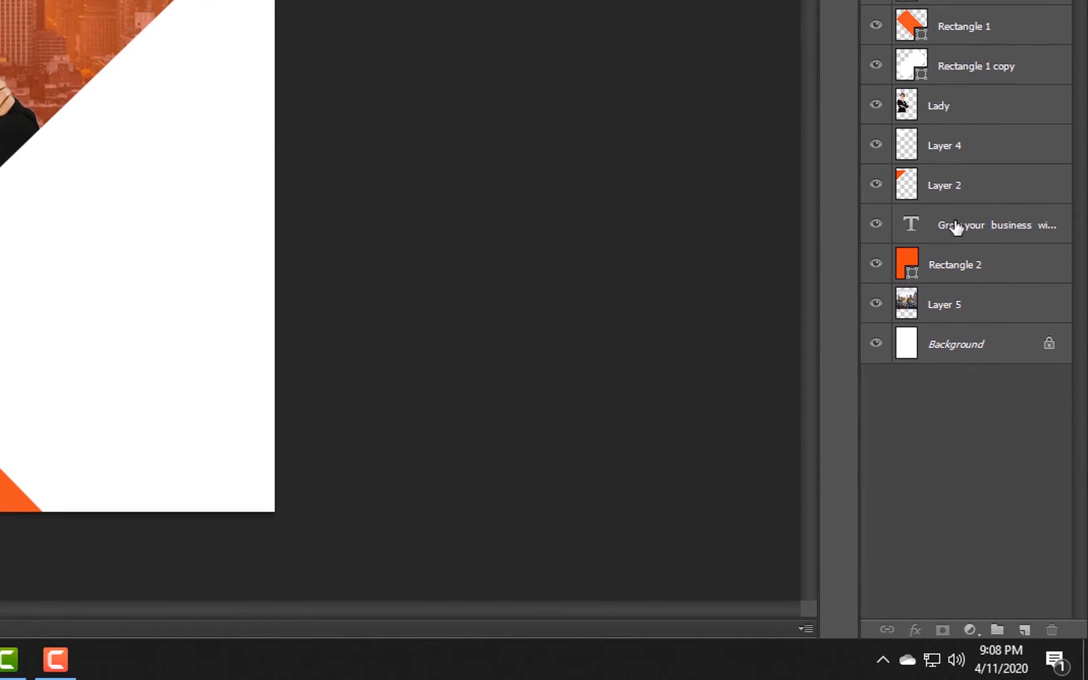
Add a drop shadow to the headline layer with distance 21 px, spread 13% and size 24 px.
click(1013, 423)
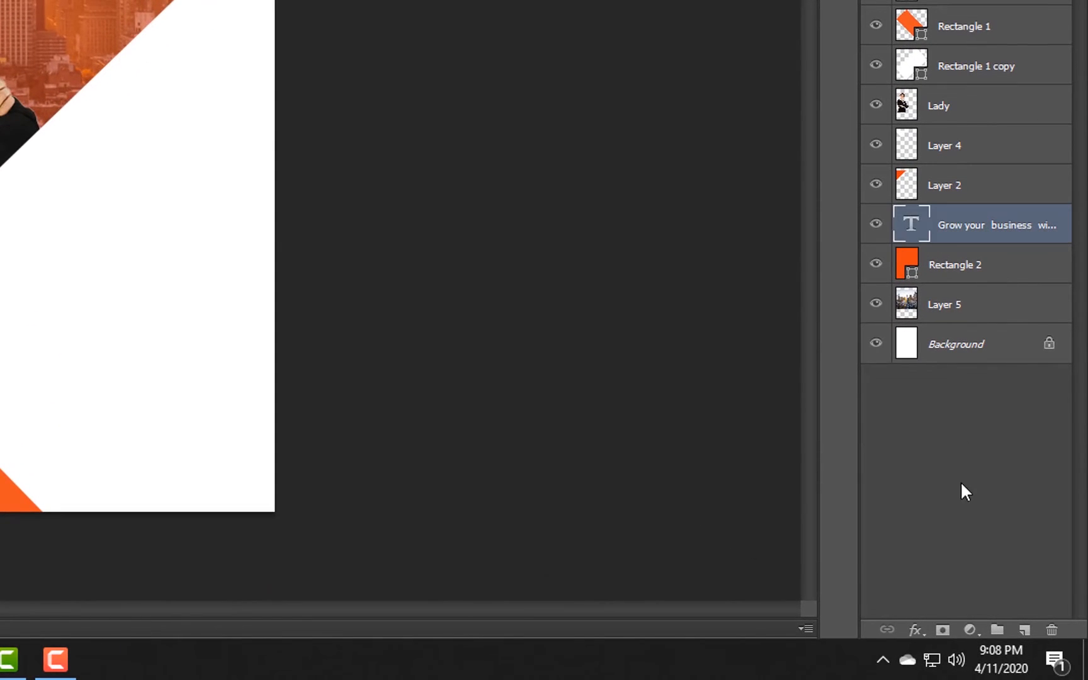
click(921, 632)
click(921, 632)
click(922, 632)
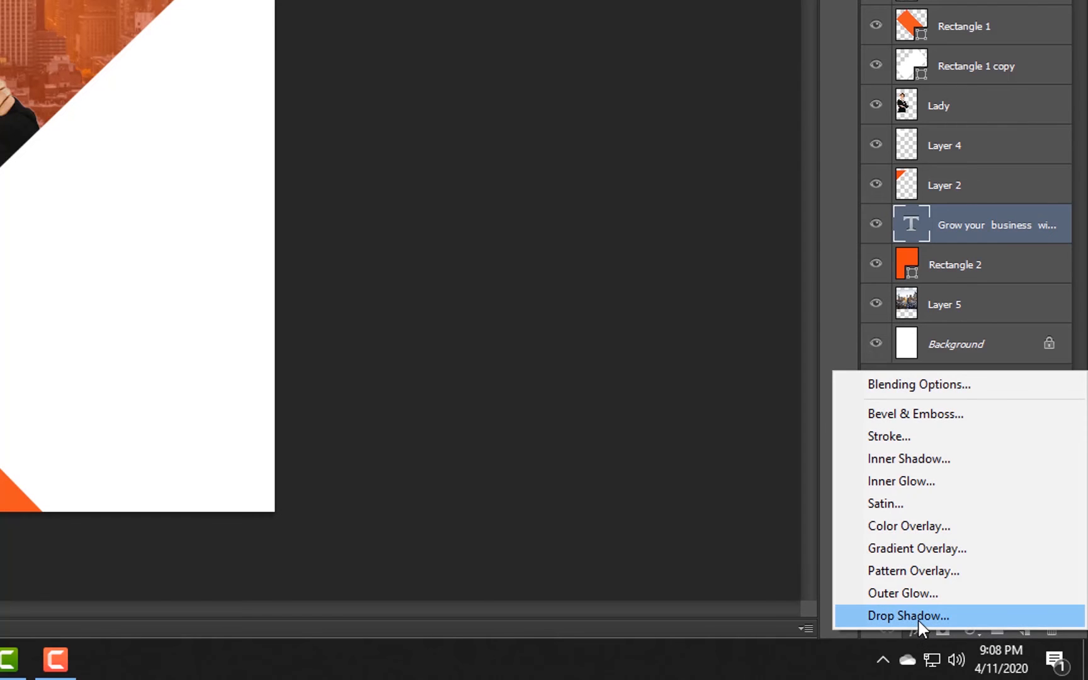
click(917, 615)
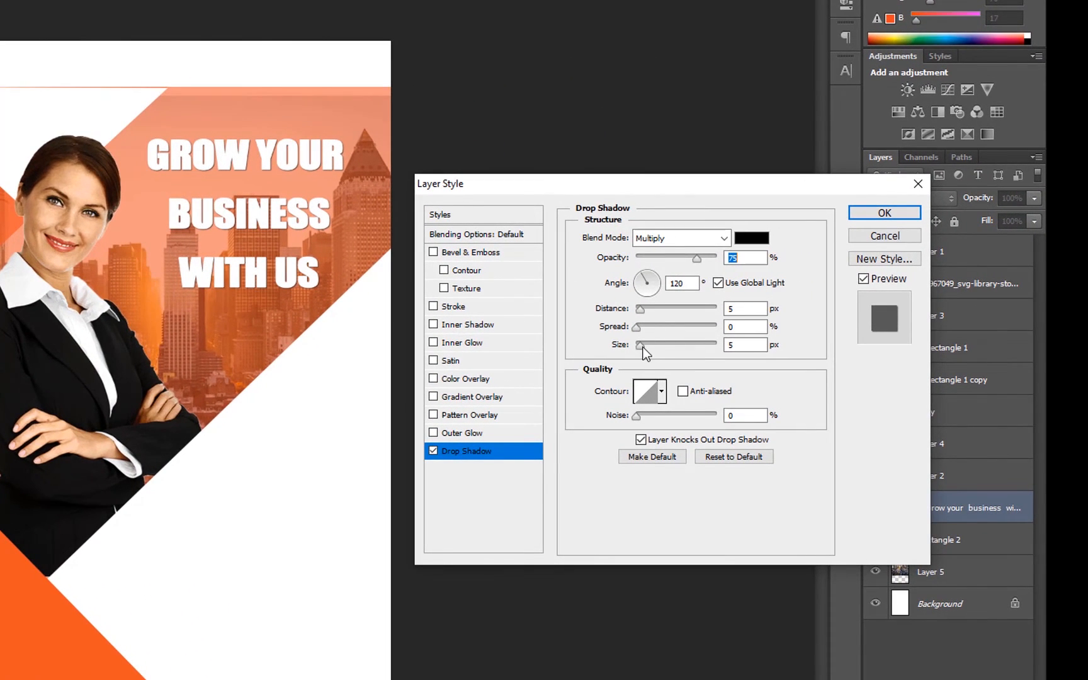
drag(644, 349, 654, 310)
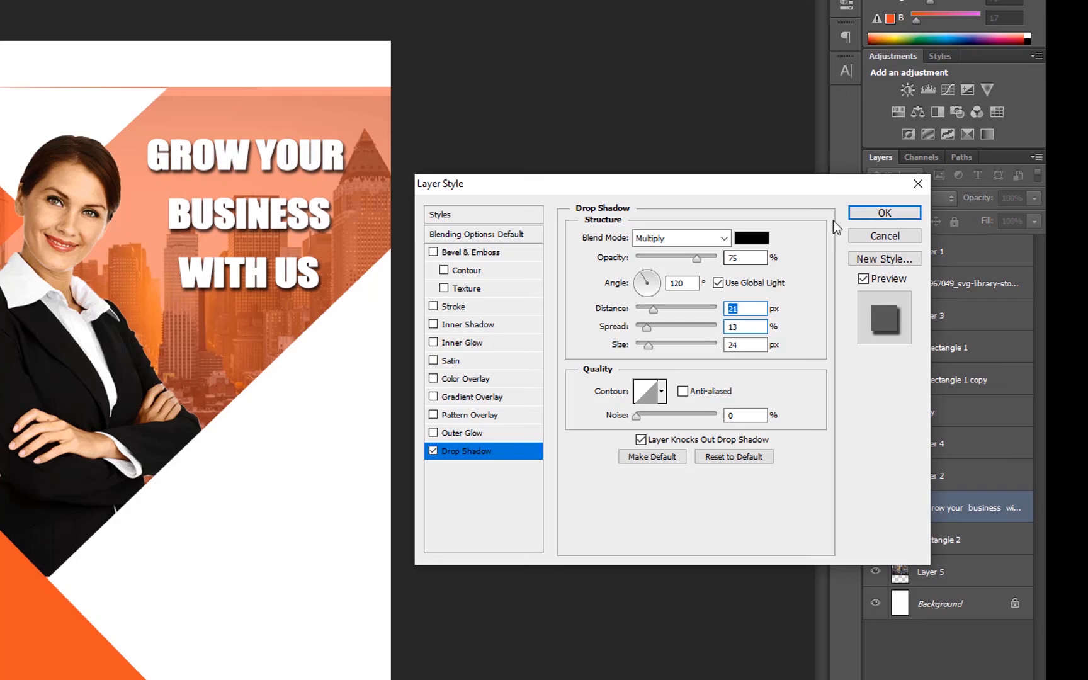
click(885, 214)
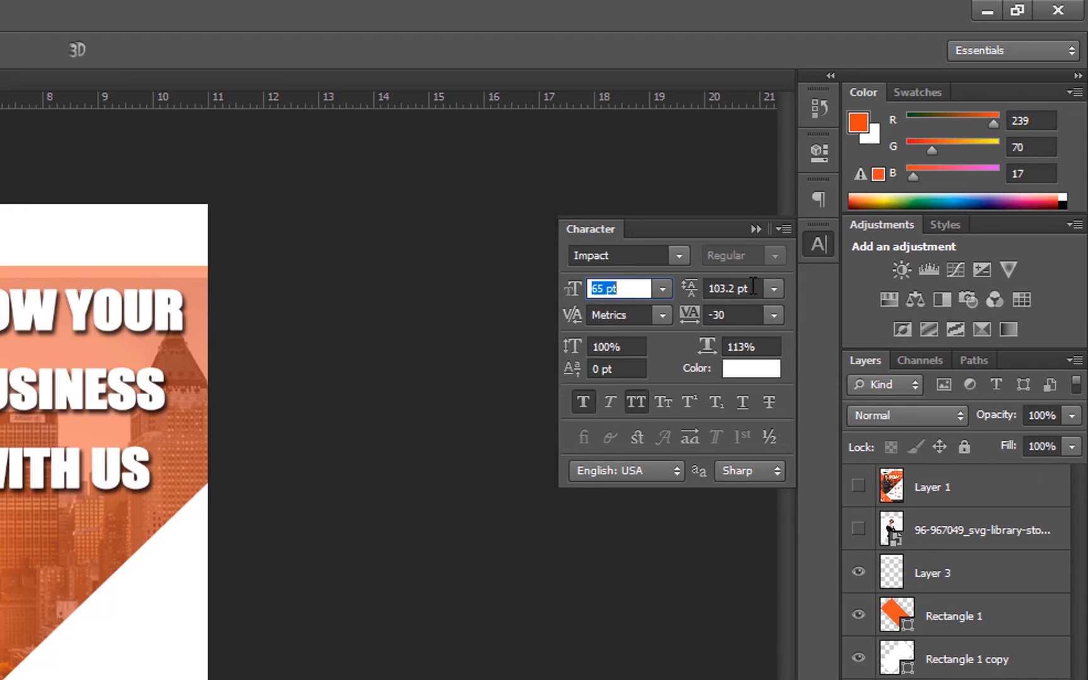
Tighten the headline's line spacing, trying 72 pt and 60 pt presets, and settle on 65 pt leading.
click(773, 289)
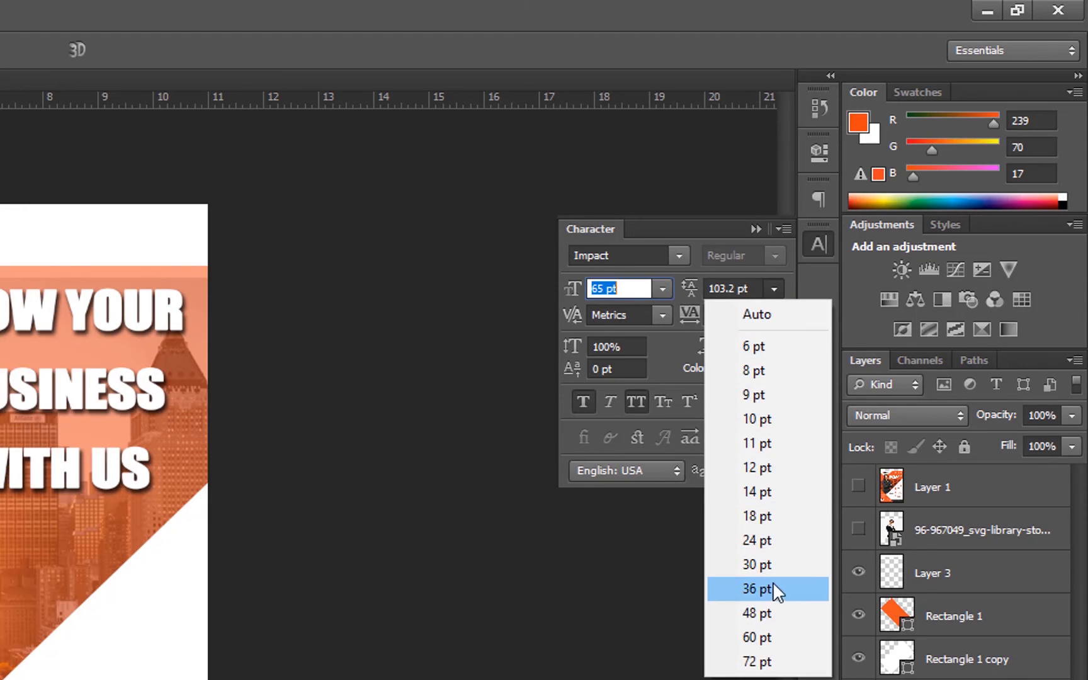
click(759, 662)
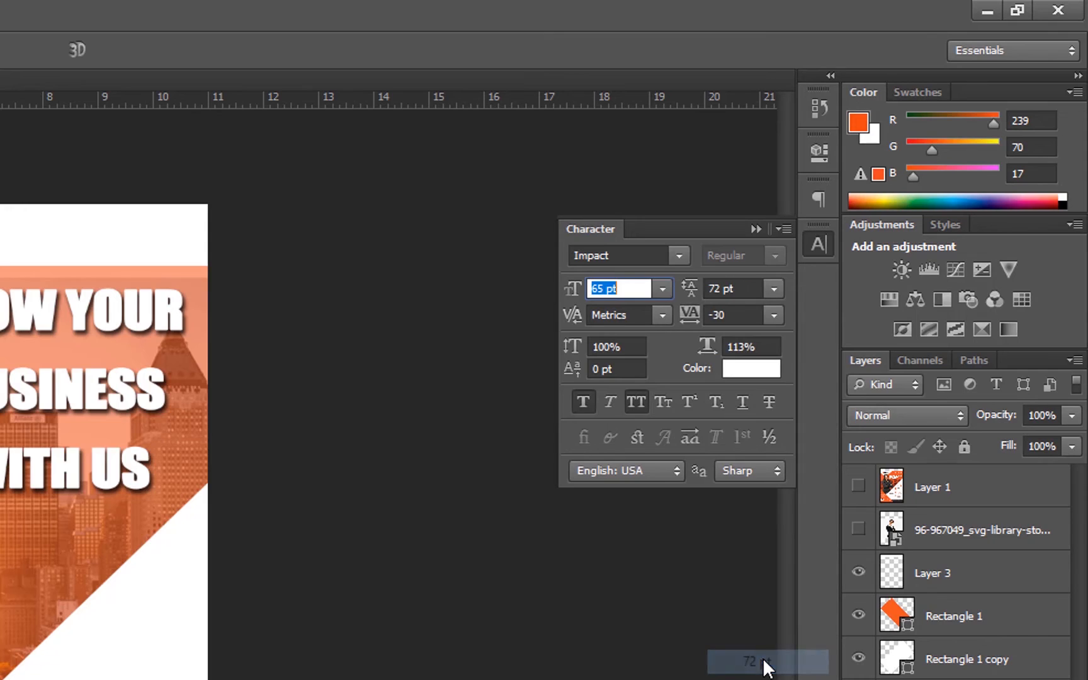
click(773, 289)
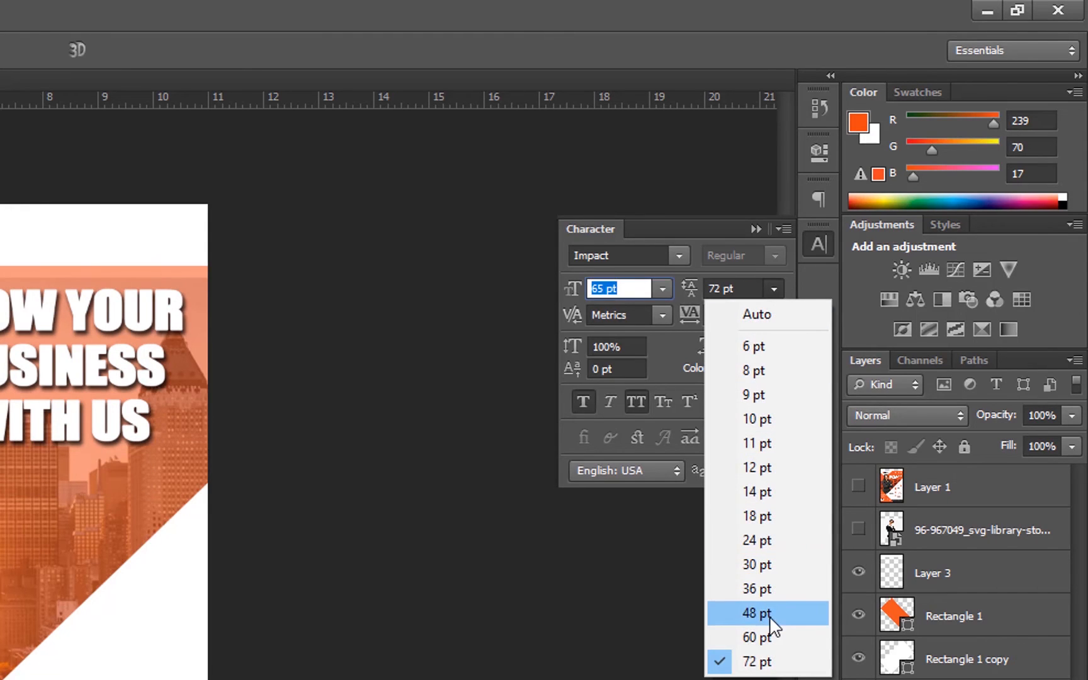
click(772, 636)
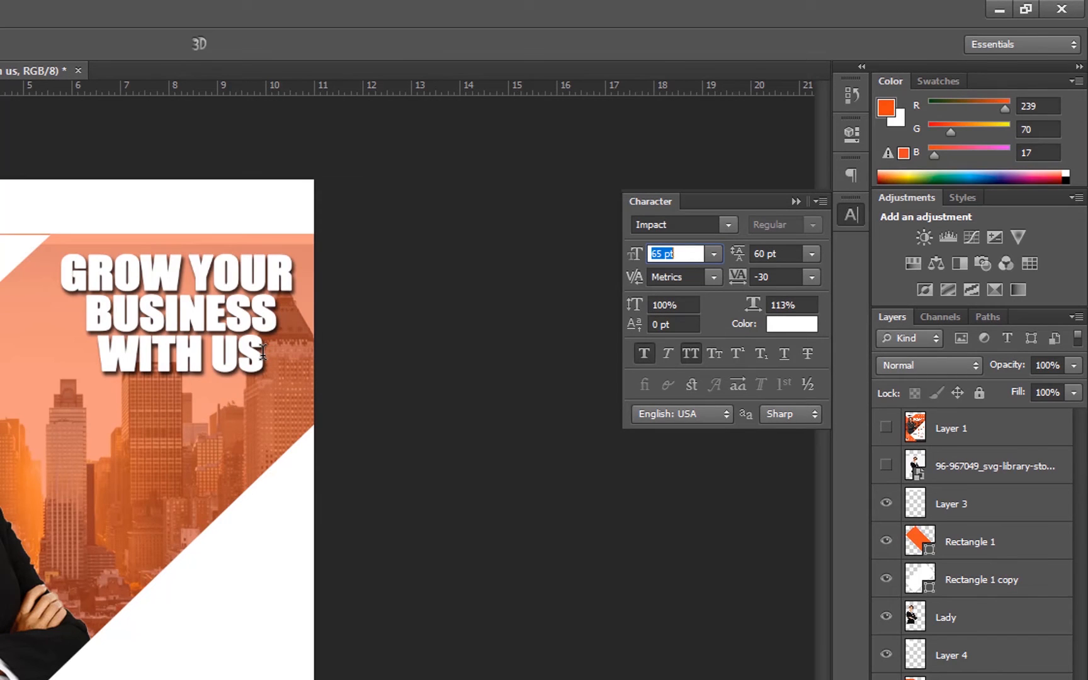
drag(261, 351, 34, 275)
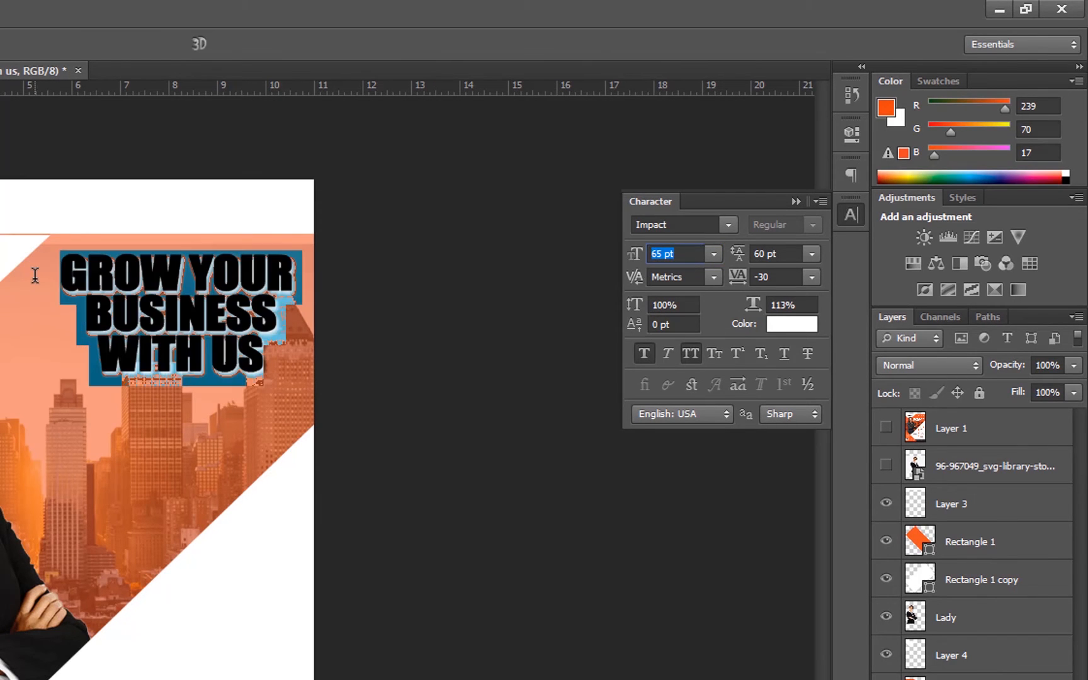
drag(740, 255, 746, 254)
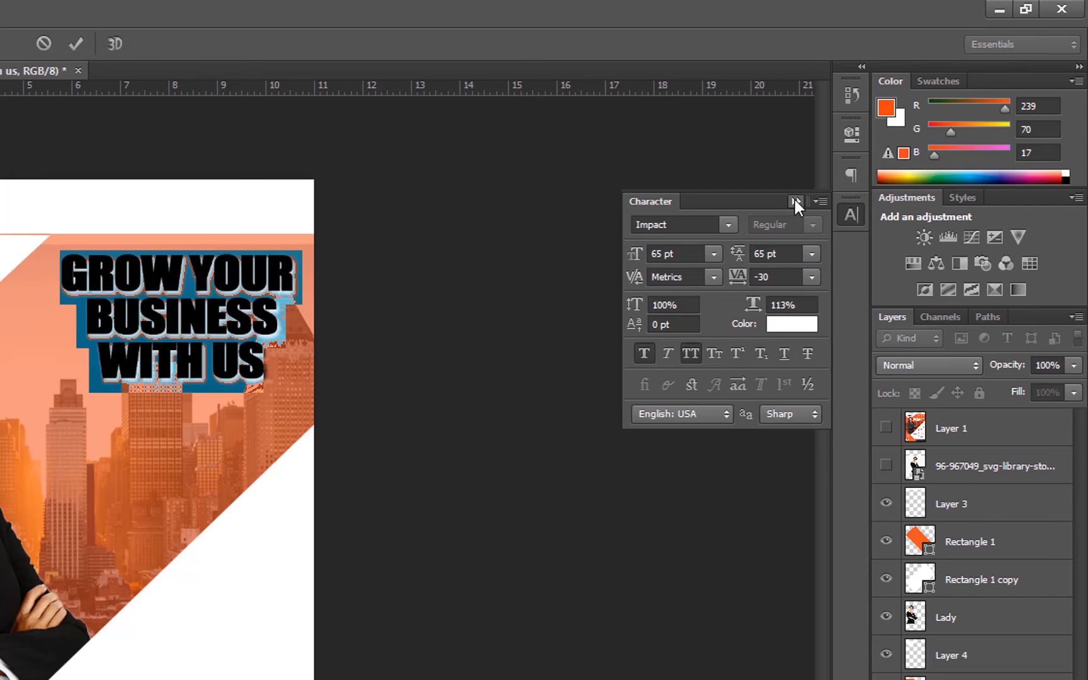
click(797, 199)
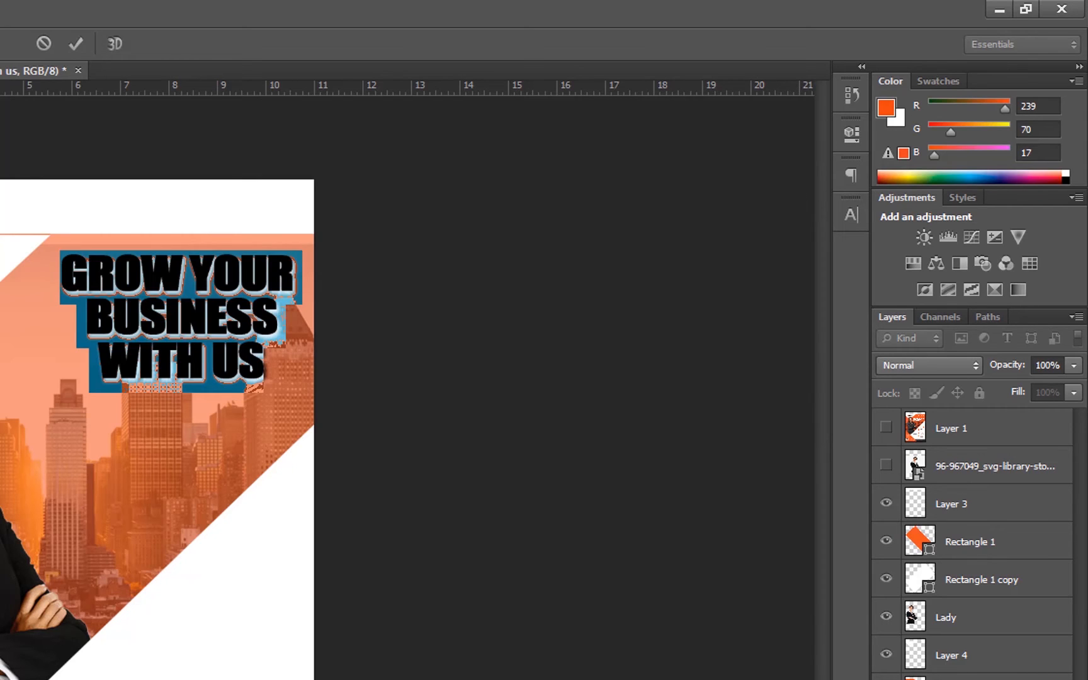
key(ctrl+Return)
Move the headline lower, checking its placement against the reference flyer, Layer 1.
key(v)
drag(165, 334, 165, 370)
click(886, 428)
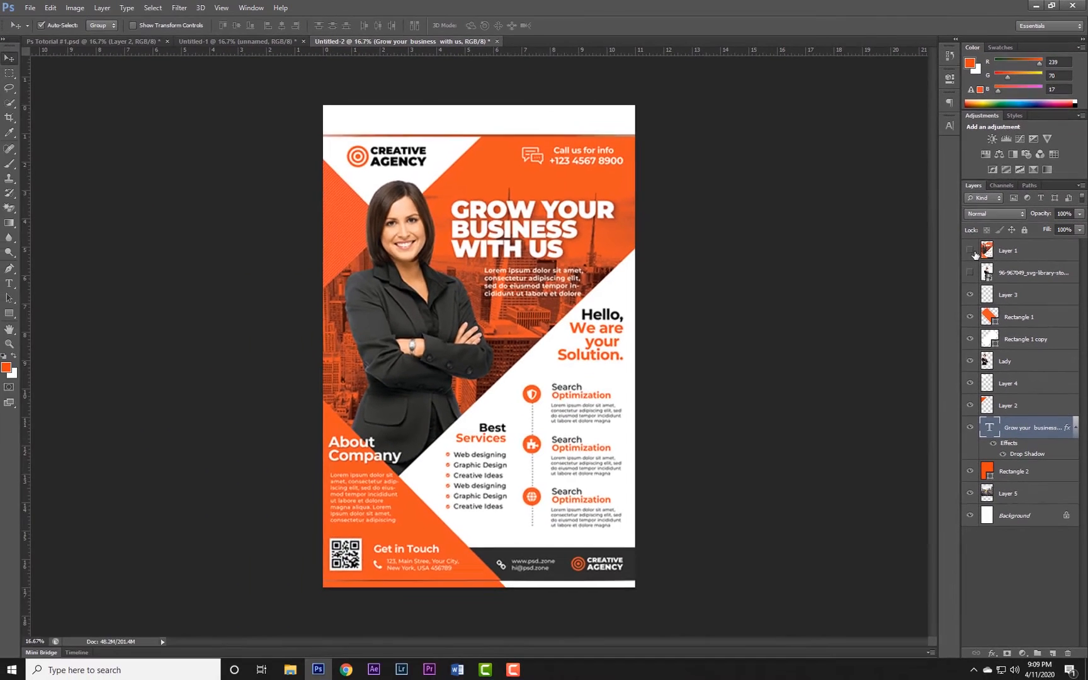
click(973, 252)
drag(549, 208, 526, 234)
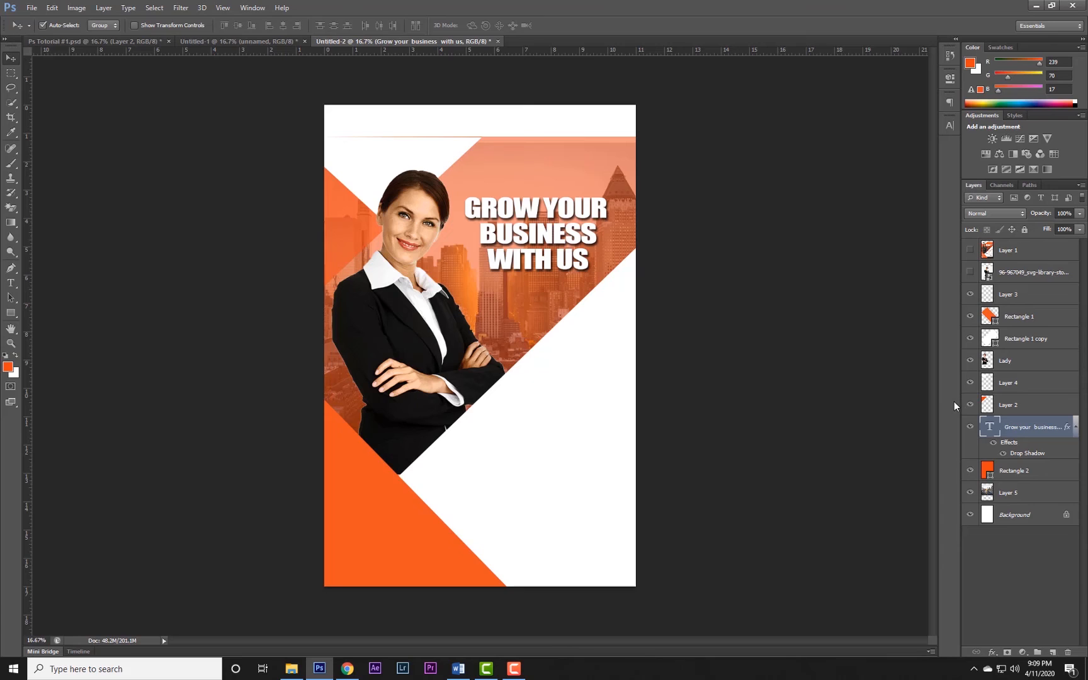
Show the reference flyer, add black "CREATIVE" text at the flyer's upper edge and bring its layer above Layer 1.
click(970, 250)
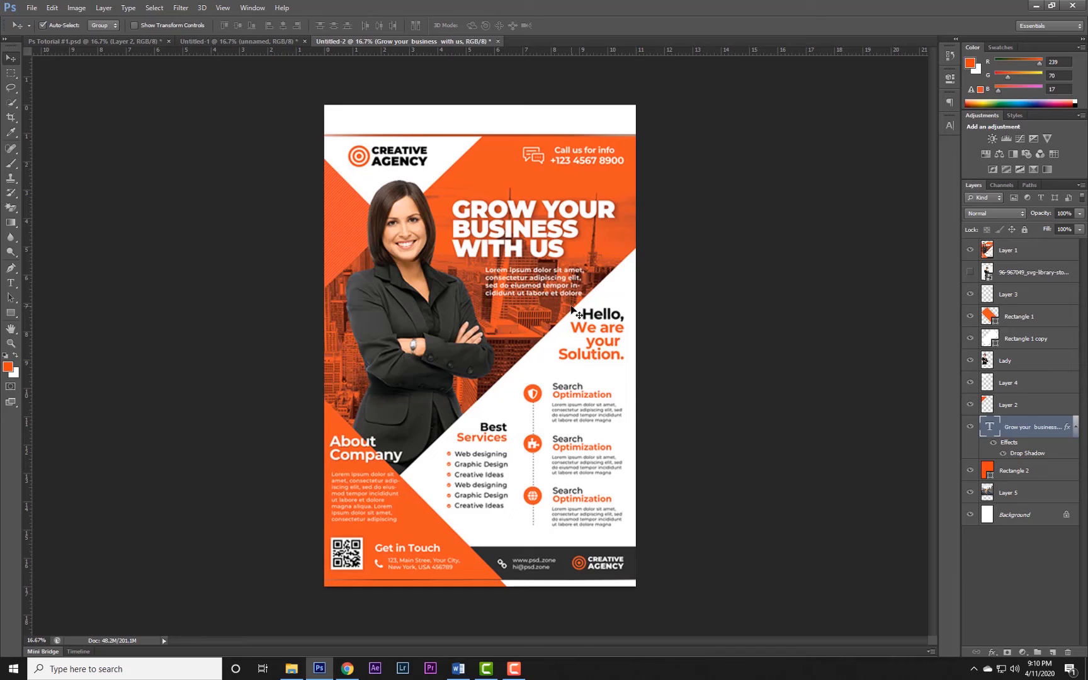
click(13, 284)
click(425, 124)
text(CREATIVE)
key(ctrl+a)
click(363, 25)
click(11, 58)
key(ctrl+bracketright)
key(ctrl+bracketright)
key(ctrl+bracketright)
key(ctrl+bracketright)
key(ctrl+bracketright)
key(ctrl+bracketright)
key(ctrl+bracketright)
key(ctrl+bracketright)
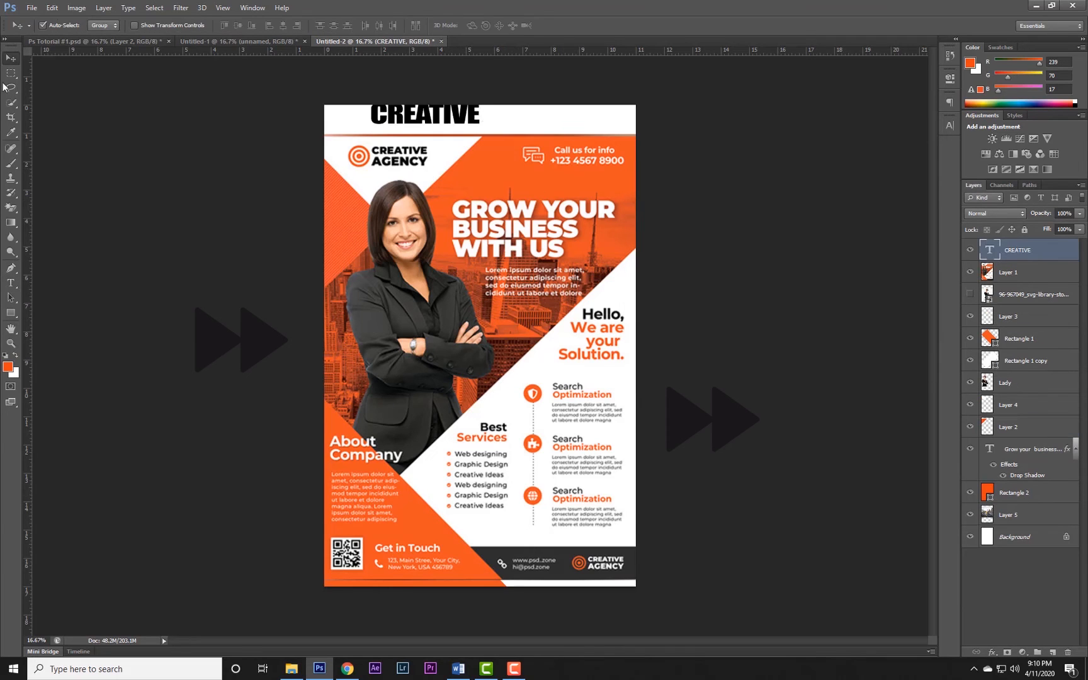
Move the "CREATIVE" text over the reference logo name and set its font to Arial Bold.
drag(418, 116, 404, 156)
key(t)
click(121, 26)
click(73, 26)
text(Arial)
key(Return)
click(120, 25)
scroll(105, 88, up, 1)
click(105, 59)
click(167, 26)
Reposition and scale the "CREATIVE" text to match the reference logo lettering.
key(v)
drag(418, 157, 487, 128)
key(ctrl+t)
drag(556, 114, 566, 375)
key(Return)
Retype the duplicated logo text as "AGENCY" for the second logo line and toggle a layer's visibility to compare.
key(t)
double_click(470, 128)
text(AGENCY)
key(ctrl+Return)
key(v)
click(970, 294)
click(970, 294)
Replace the text of the "AGENCY" copy with "Hello, We Are your Solution" on separate lines and apply faux bold.
key(t)
double_click(545, 372)
text(HELLO,)
key(Return)
text(WE ARE)
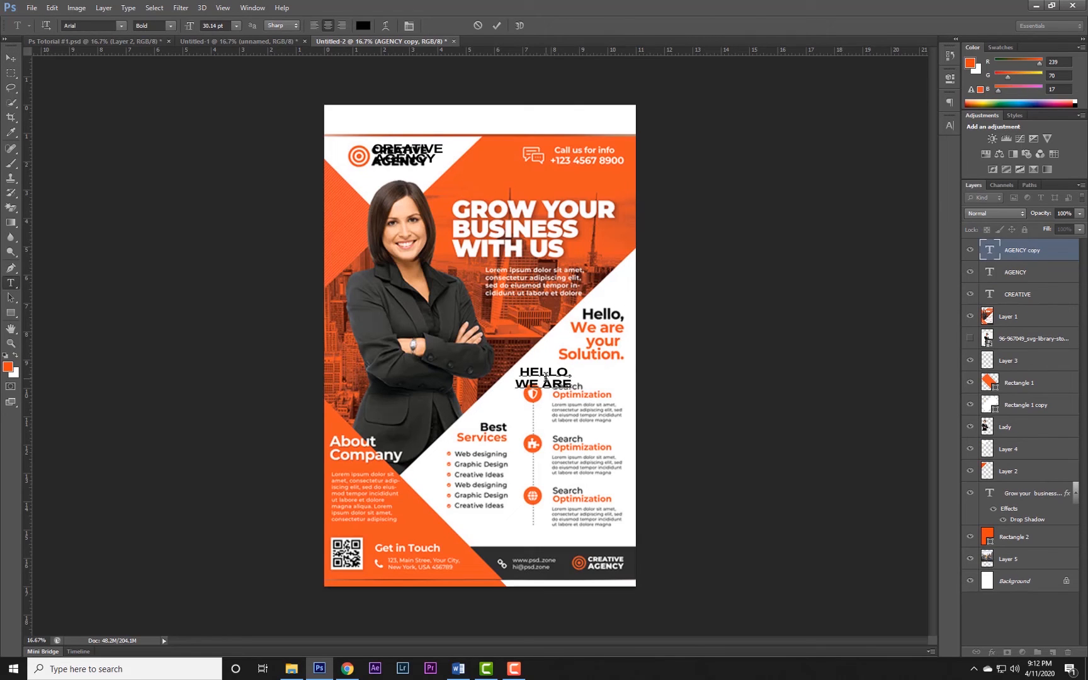
text(your)
key(Return)
text(Solution)
key(ctrl+a)
key(ctrl+t)
click(829, 206)
key(ctrl+Return)
Move the "Hello" text over the matching reference block and recolor its "We Are your Solution" lines orange.
key(v)
drag(544, 369, 646, 361)
key(t)
click(916, 189)
click(592, 277)
click(906, 193)
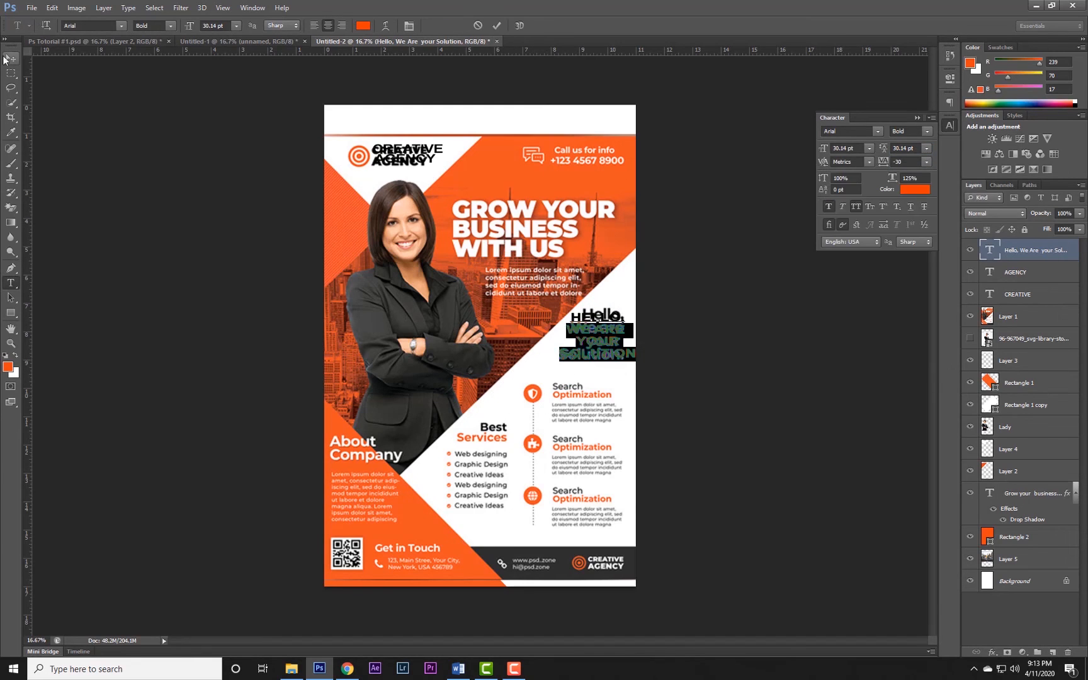
Duplicate the "Hello" text over the lower-left reference block, scale it down and retype it as "About Company" on two lines.
click(10, 58)
key(ctrl+t)
drag(638, 309, 401, 415)
key(Return)
key(t)
click(393, 416)
key(ctrl+a)
text(About)
key(Return)
text(Company)
Left-align the "About Company" text, color it white, turn off all caps and position it over the matching reference heading.
key(ctrl+a)
click(314, 26)
click(363, 25)
click(914, 189)
click(950, 125)
click(856, 207)
click(10, 58)
drag(423, 404, 354, 445)
Turn off all caps on the "Hello, We Are your Solution" text and enlarge it slightly to about 30.1 pt.
click(597, 325)
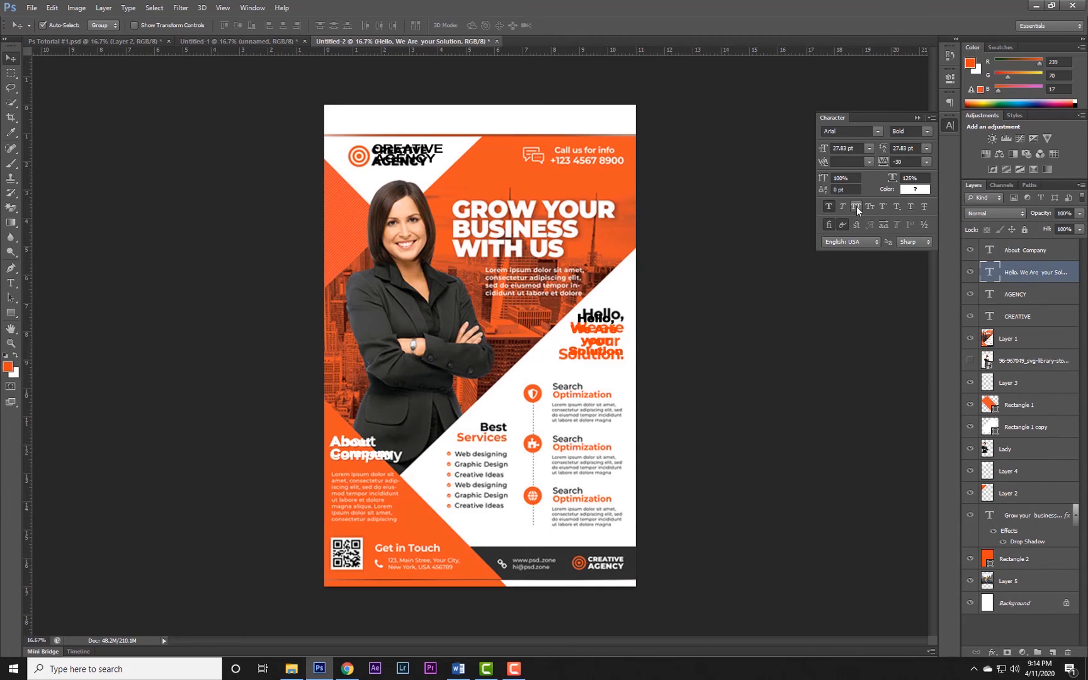
click(856, 207)
key(ctrl+t)
drag(624, 311, 626, 309)
key(Return)
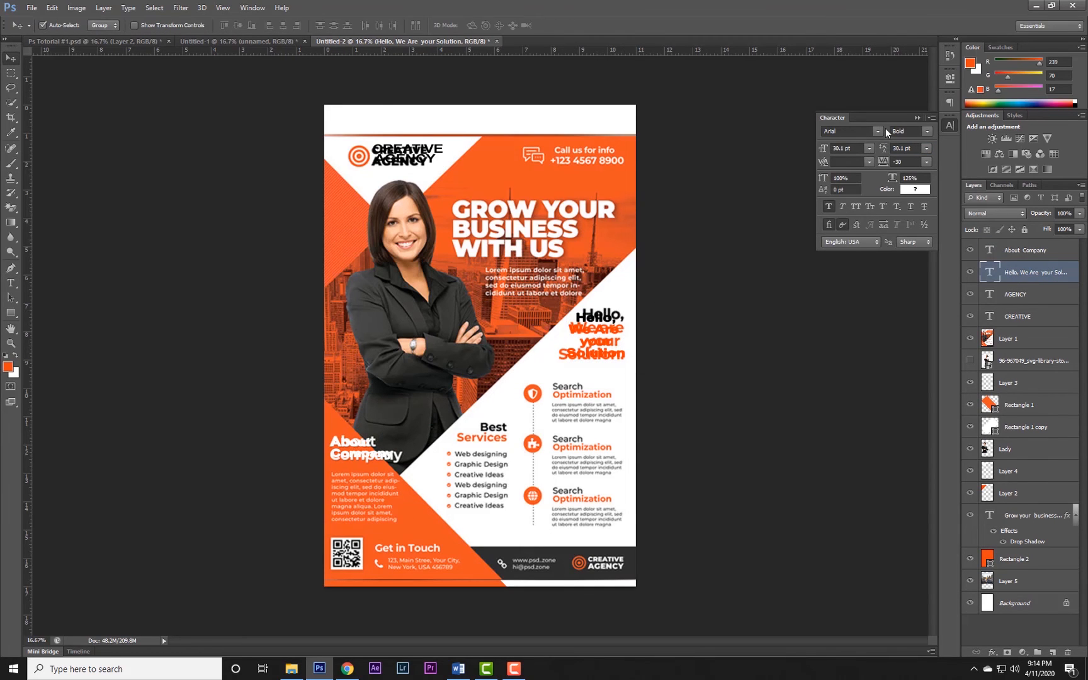
click(917, 118)
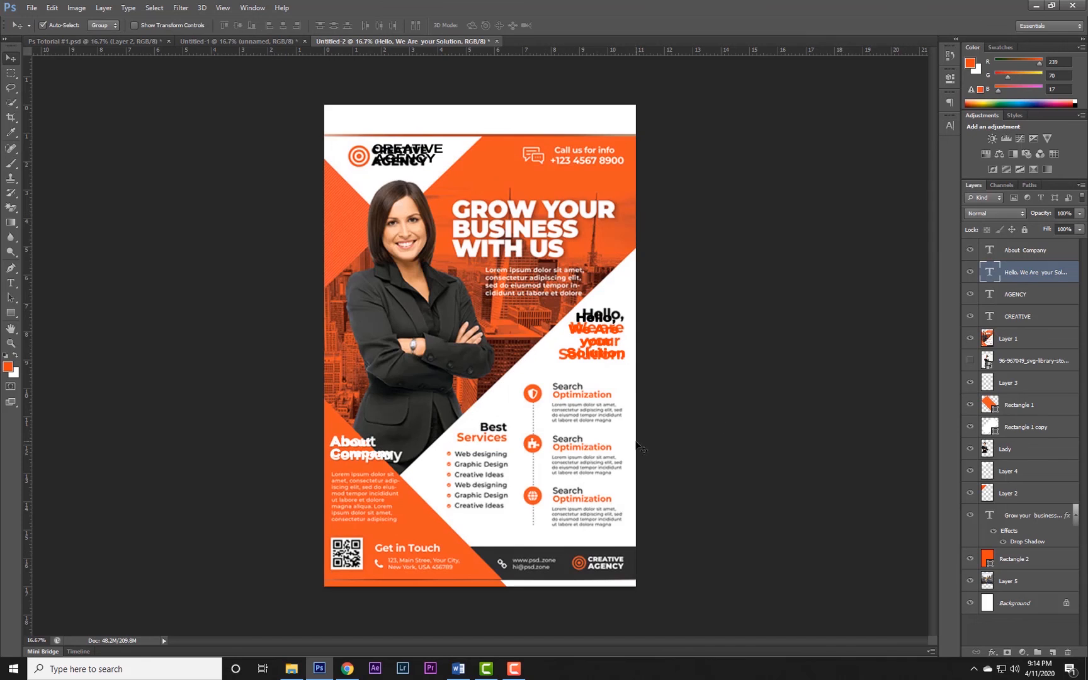
Select a horizontal band across the page's footer and fill it with black (000000) on a new layer.
click(11, 74)
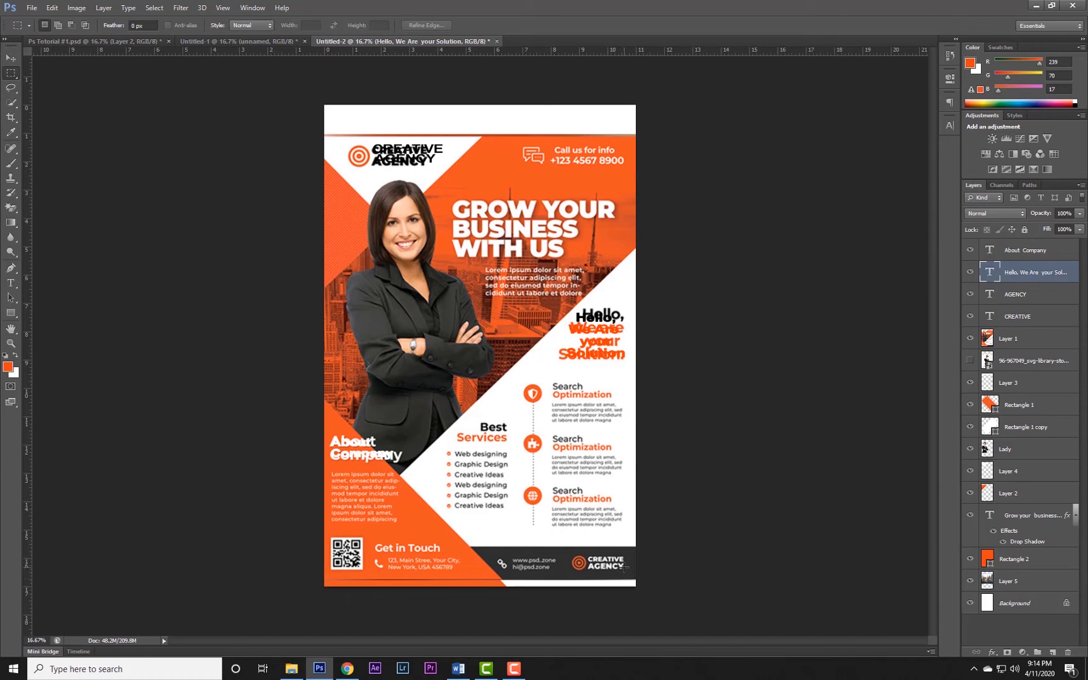
drag(648, 581, 303, 545)
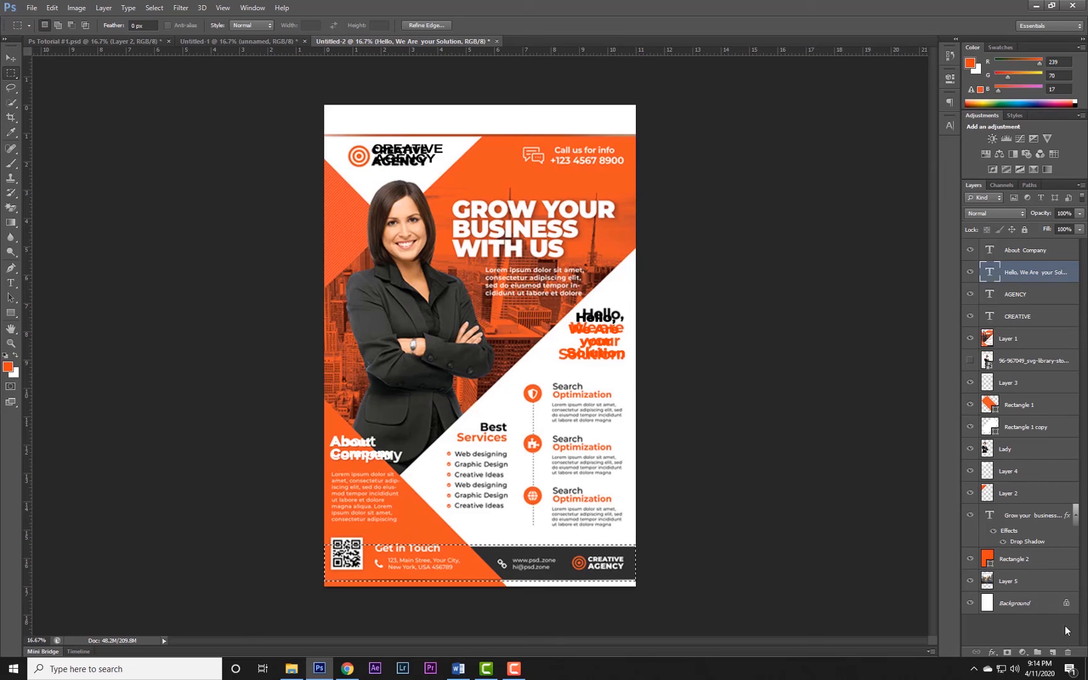
click(1052, 652)
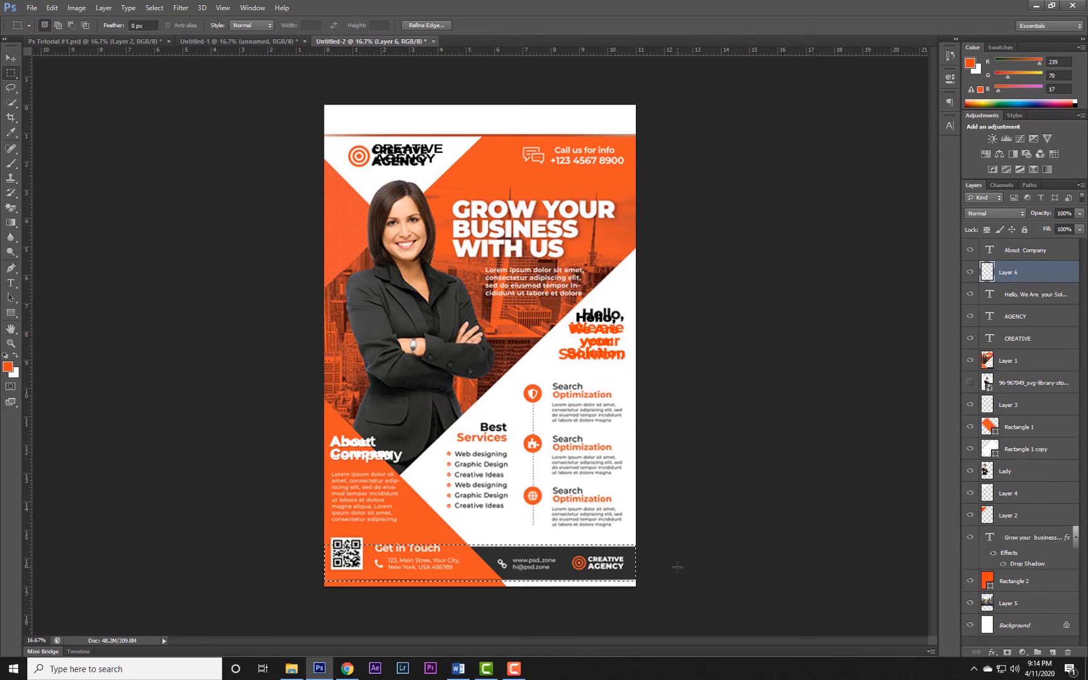
click(9, 367)
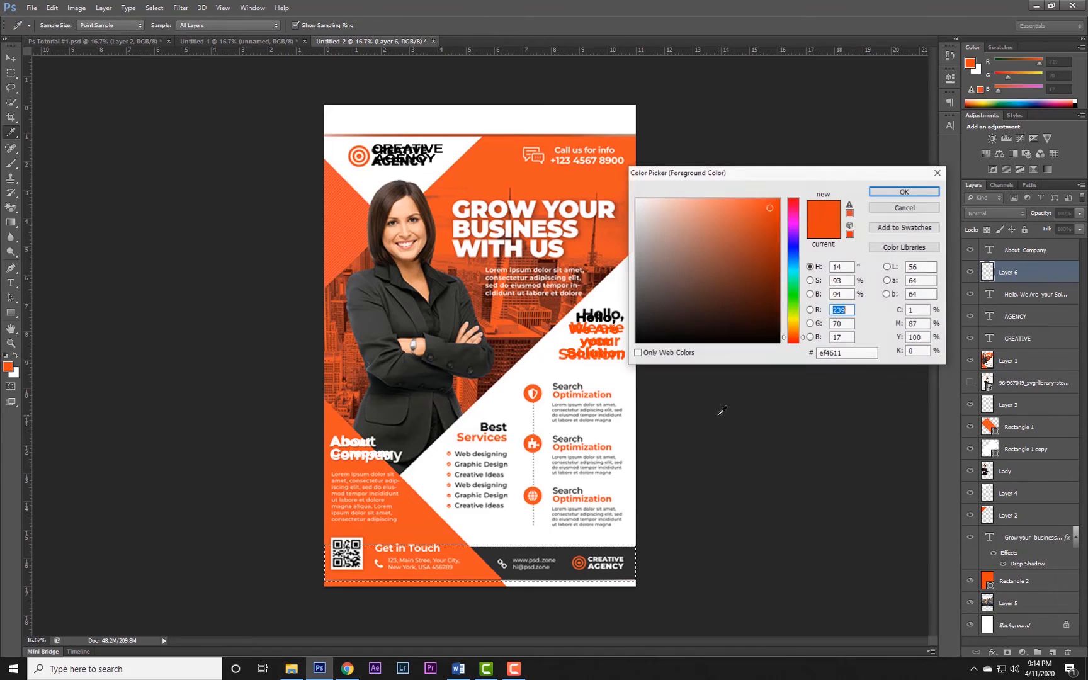
click(637, 342)
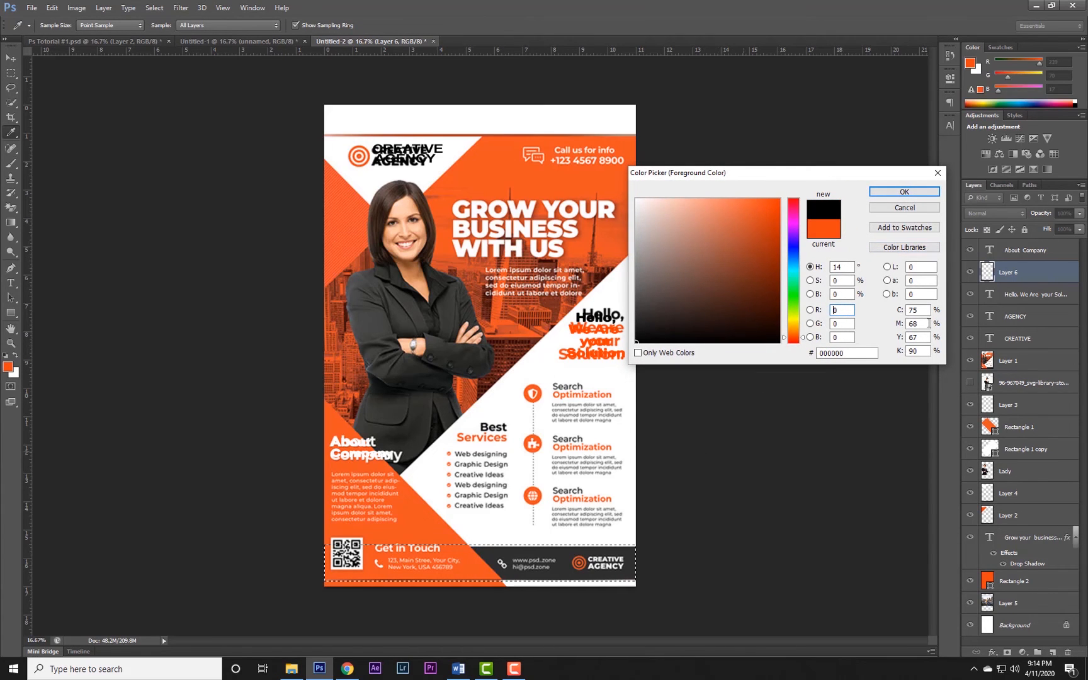
click(908, 191)
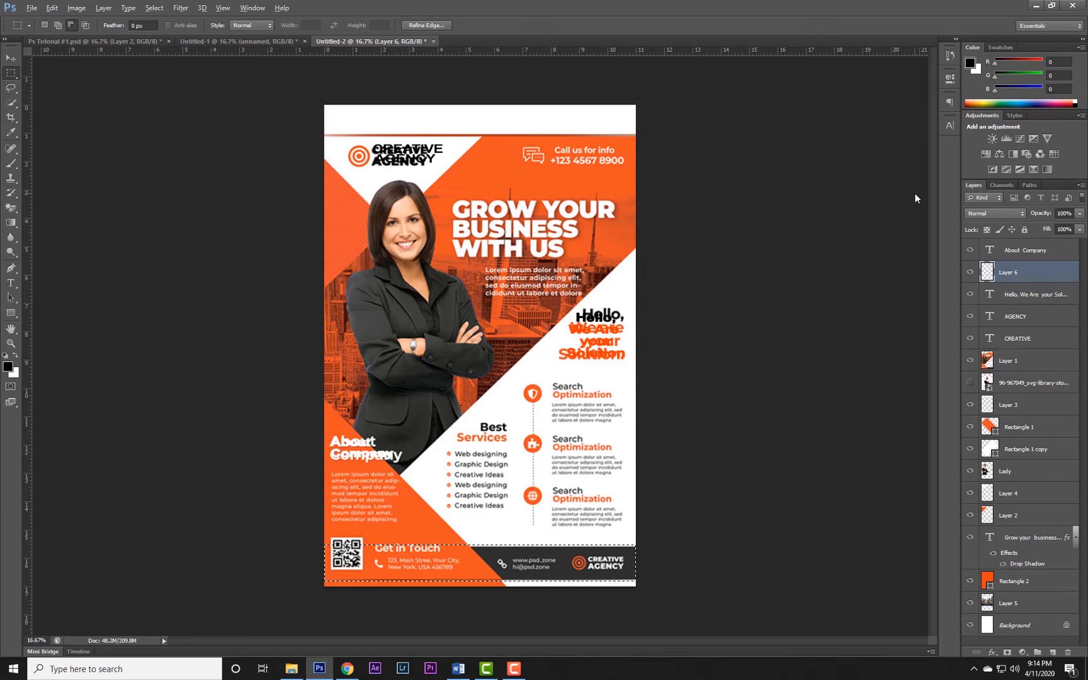
key(alt+BackSpace)
key(ctrl+d)
Move the black footer layer beneath Rectangle 1 and toggle the reference layer's visibility to compare.
drag(1005, 273, 1019, 442)
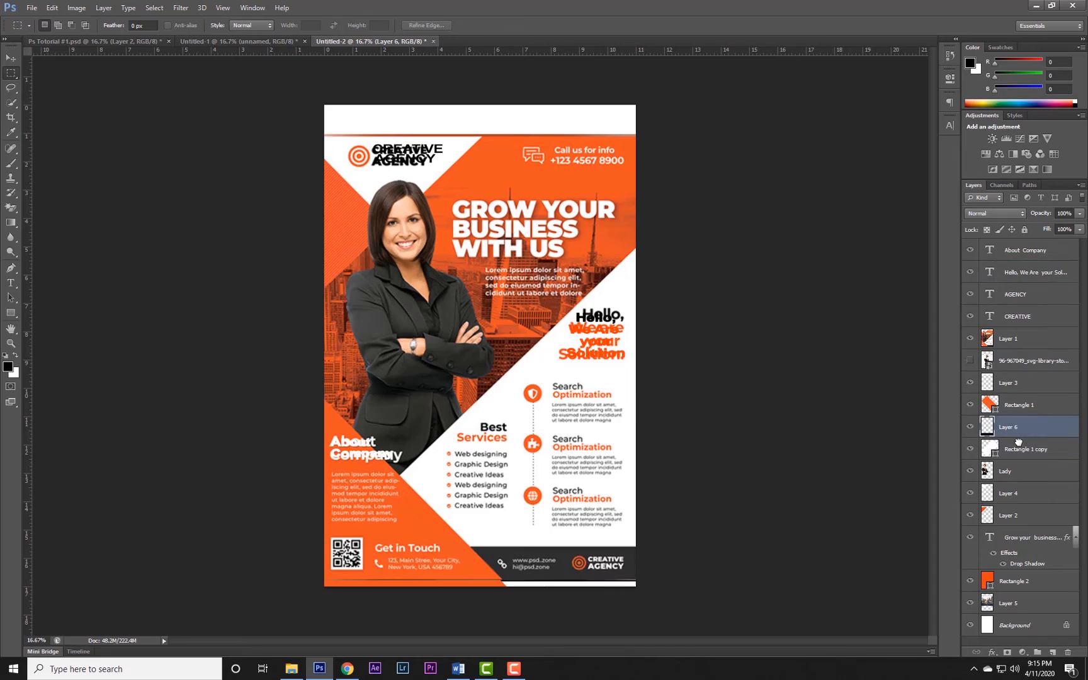
click(970, 338)
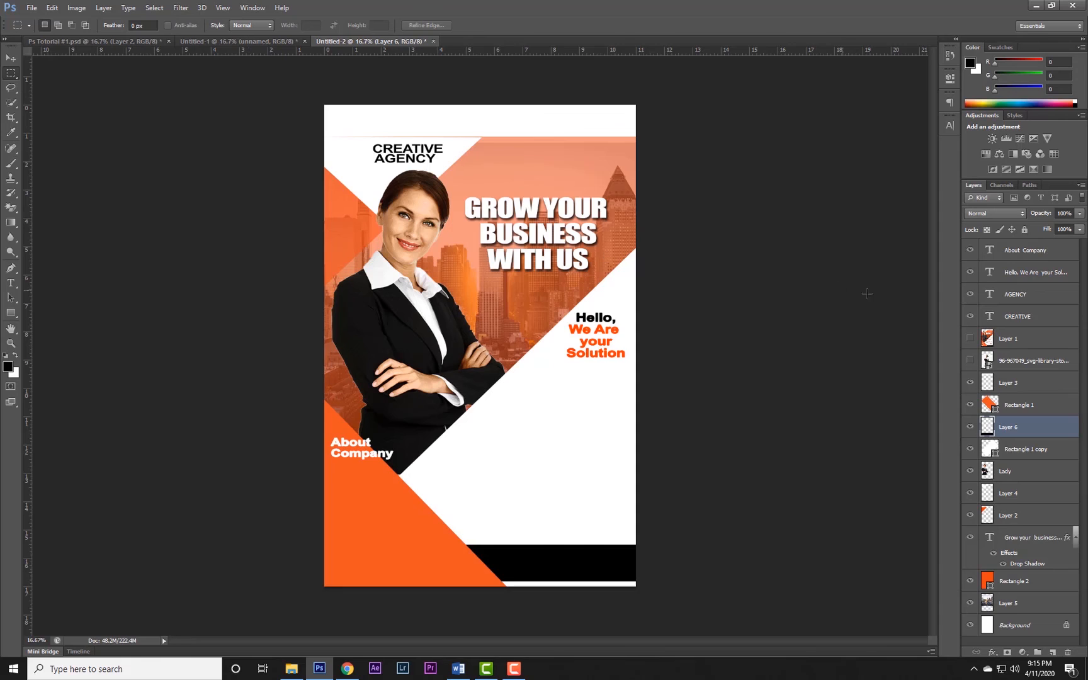
click(970, 339)
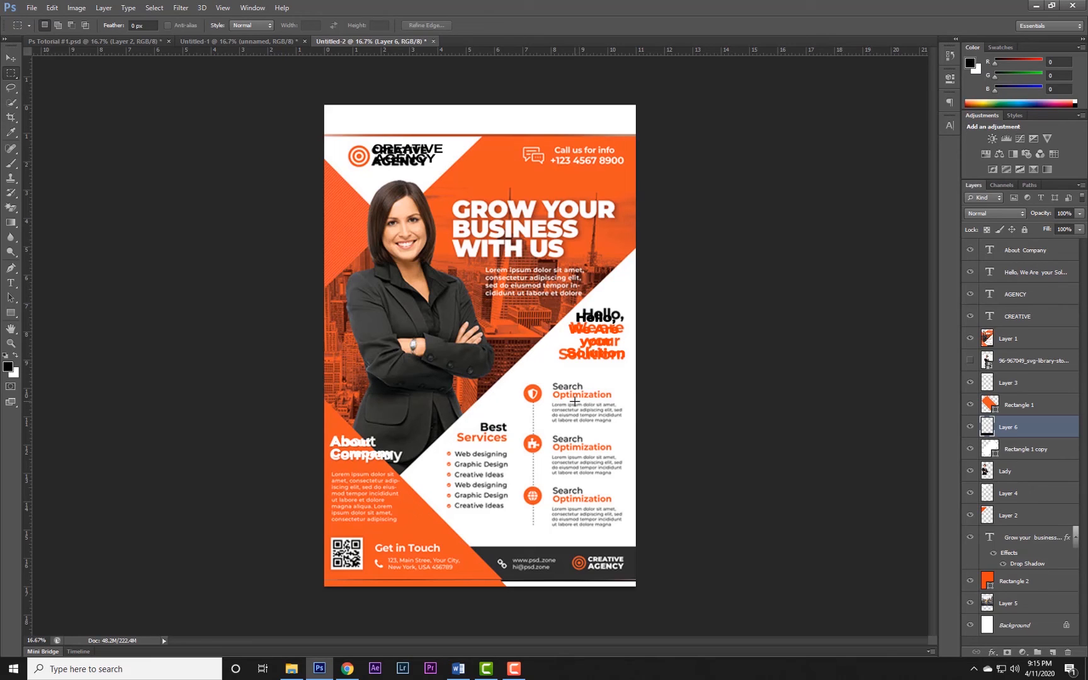
Add a black "Search" text at the first service item beside the shield icon.
key(t)
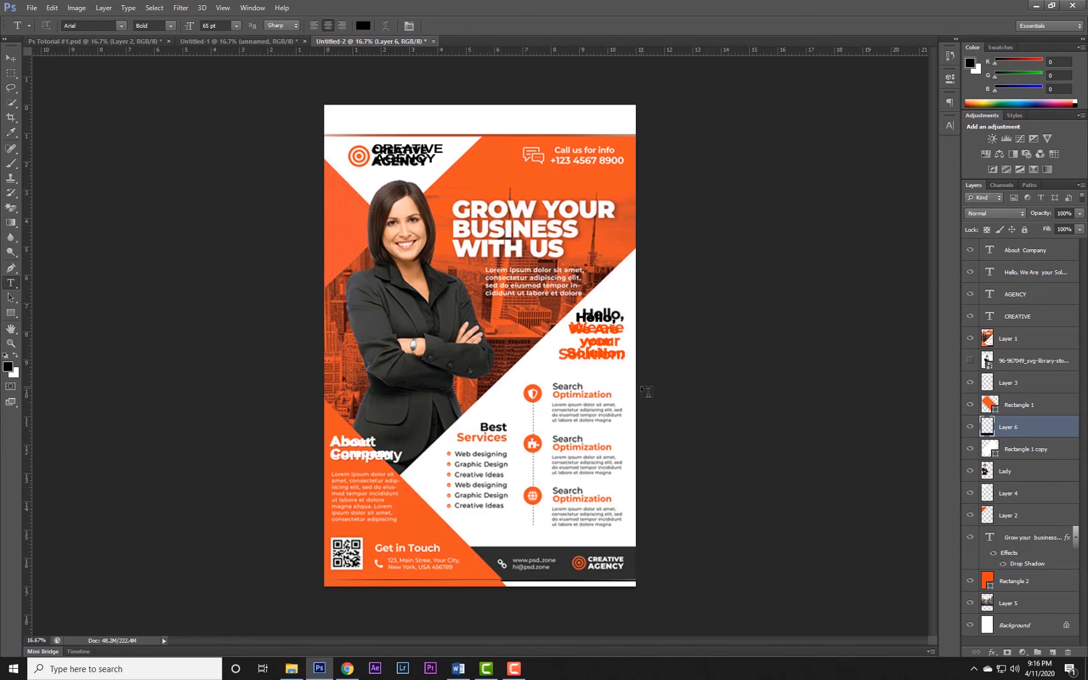
click(555, 387)
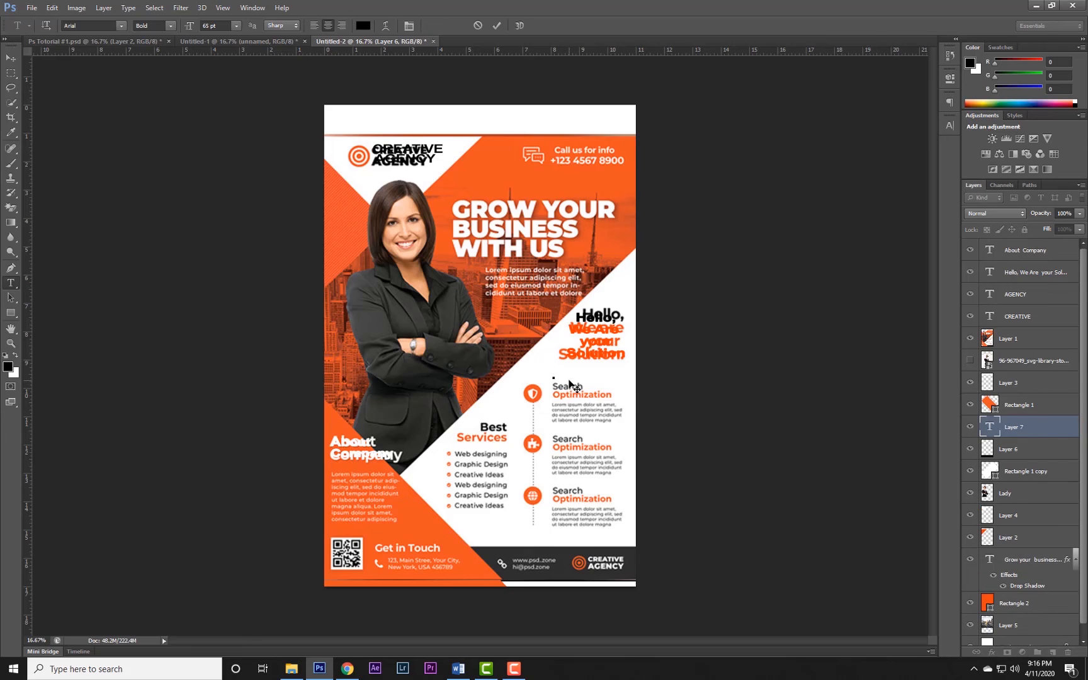
text(Searc)
key(ctrl)
key(ctrl+a)
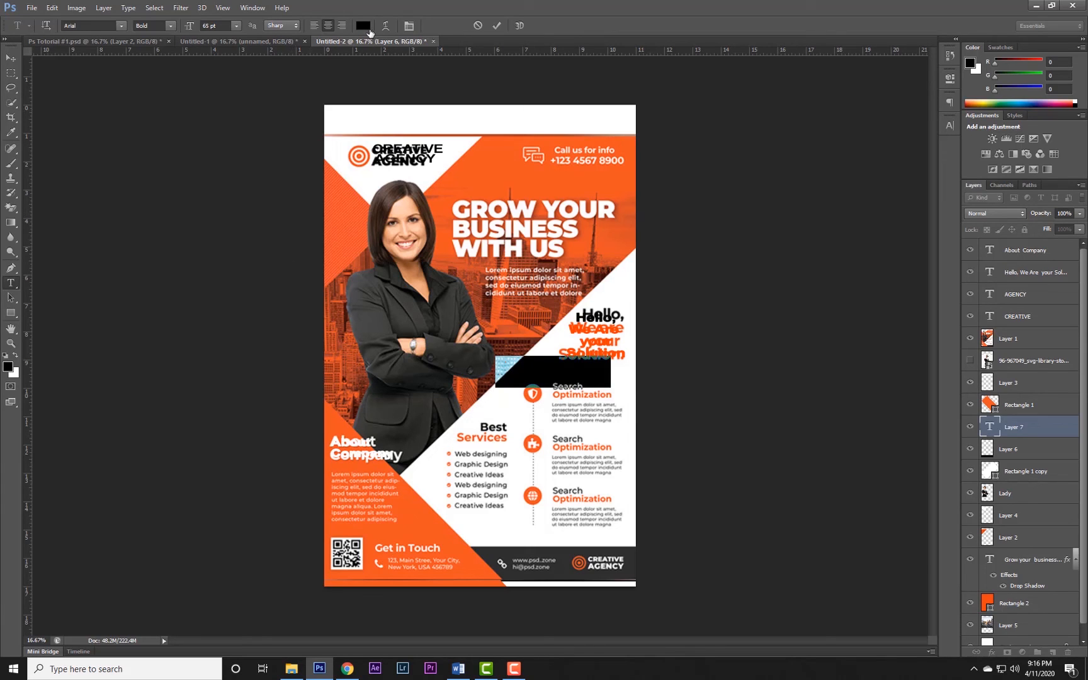
click(368, 28)
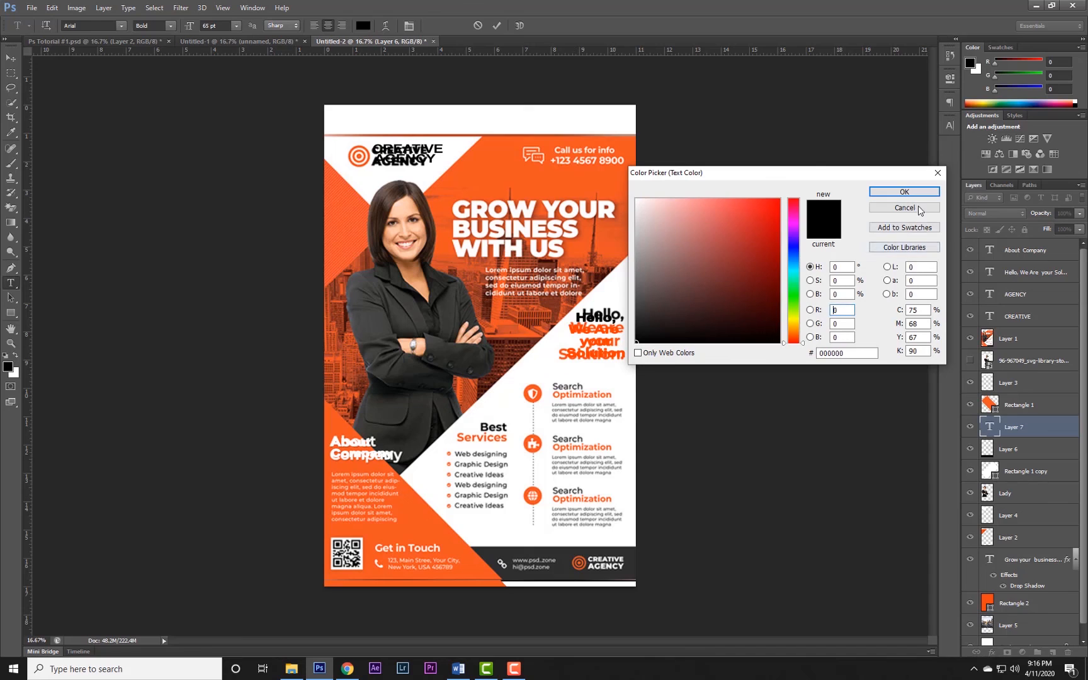
click(917, 192)
click(1015, 480)
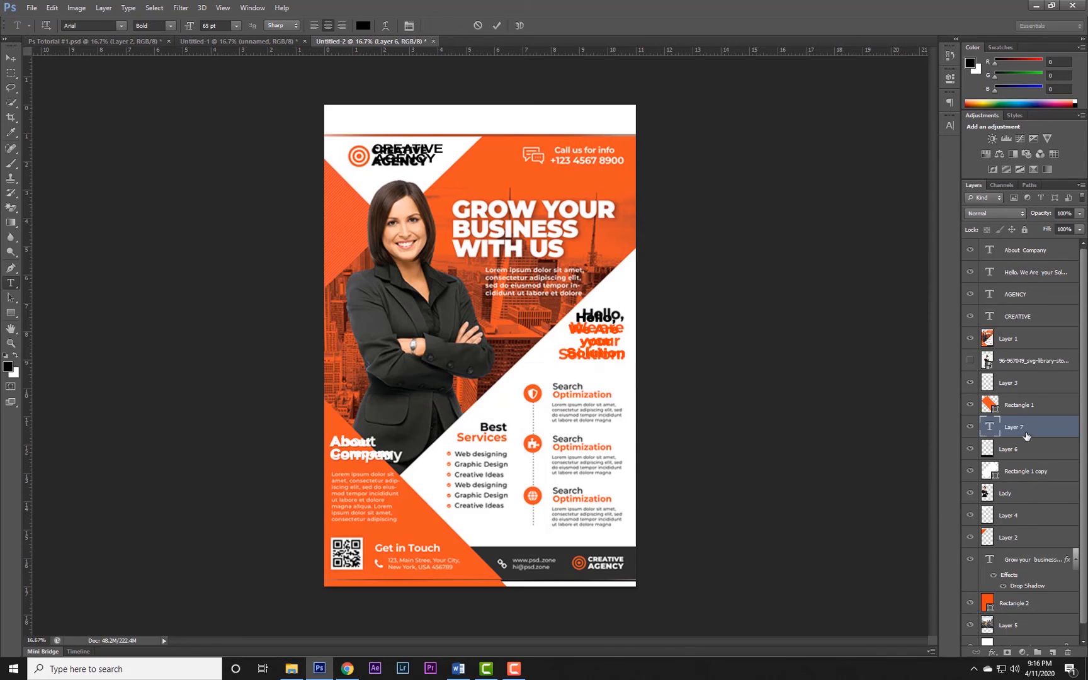
click(1014, 432)
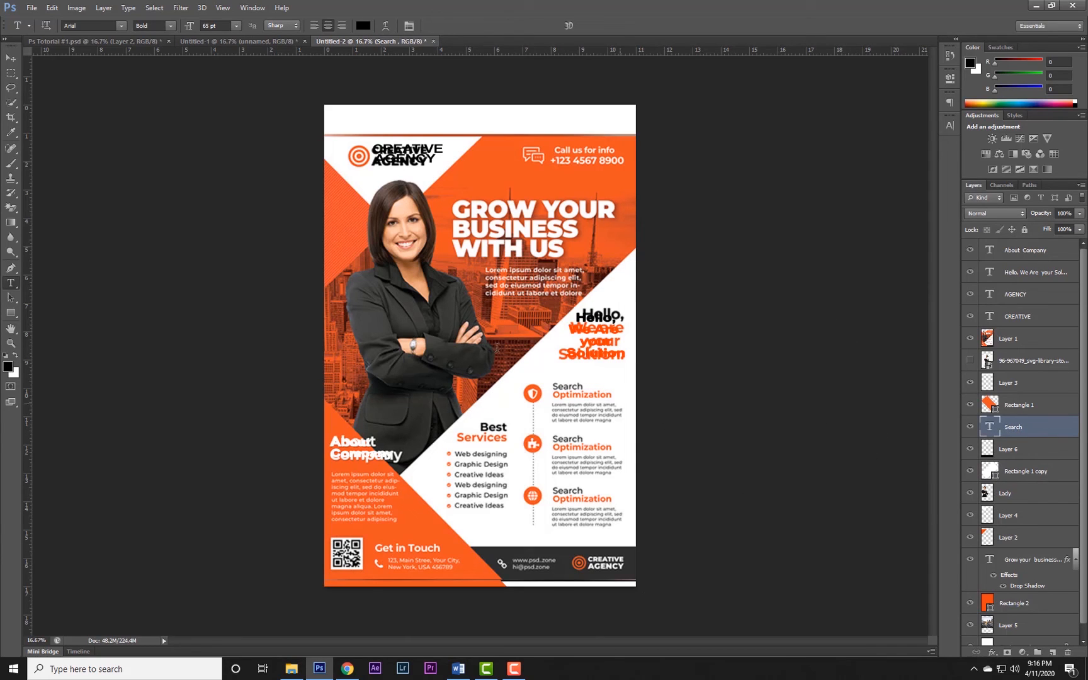
Move the "Search" layer above the "Hello" text layer and scale it to about 65%.
key(v)
drag(1026, 437, 1045, 261)
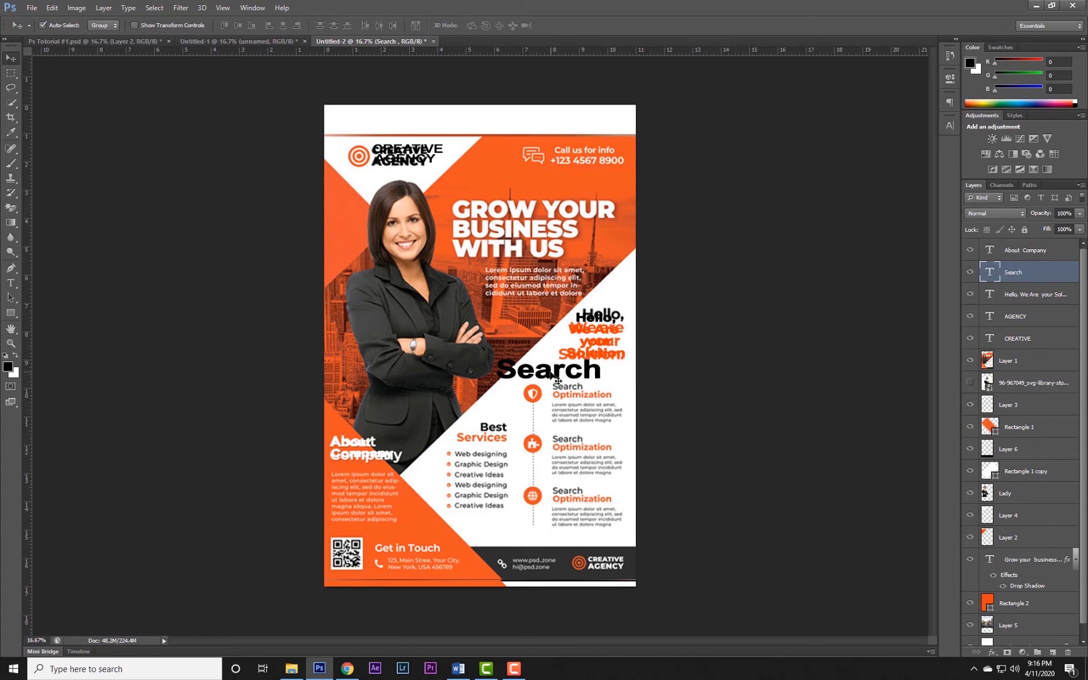
key(ctrl+t)
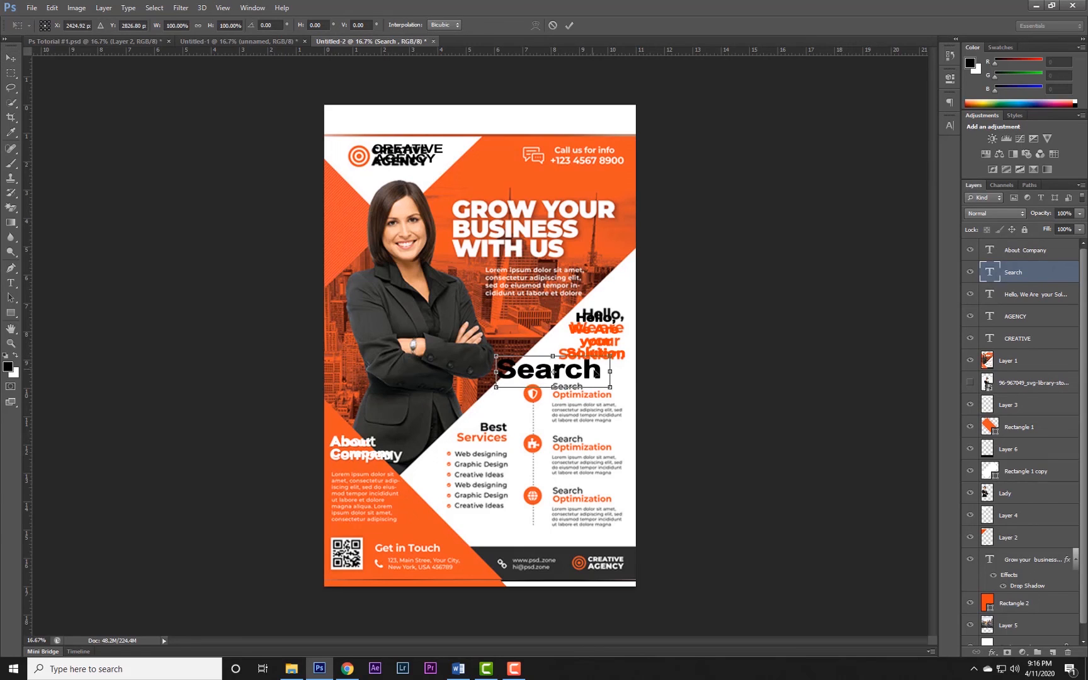
drag(610, 355, 590, 371)
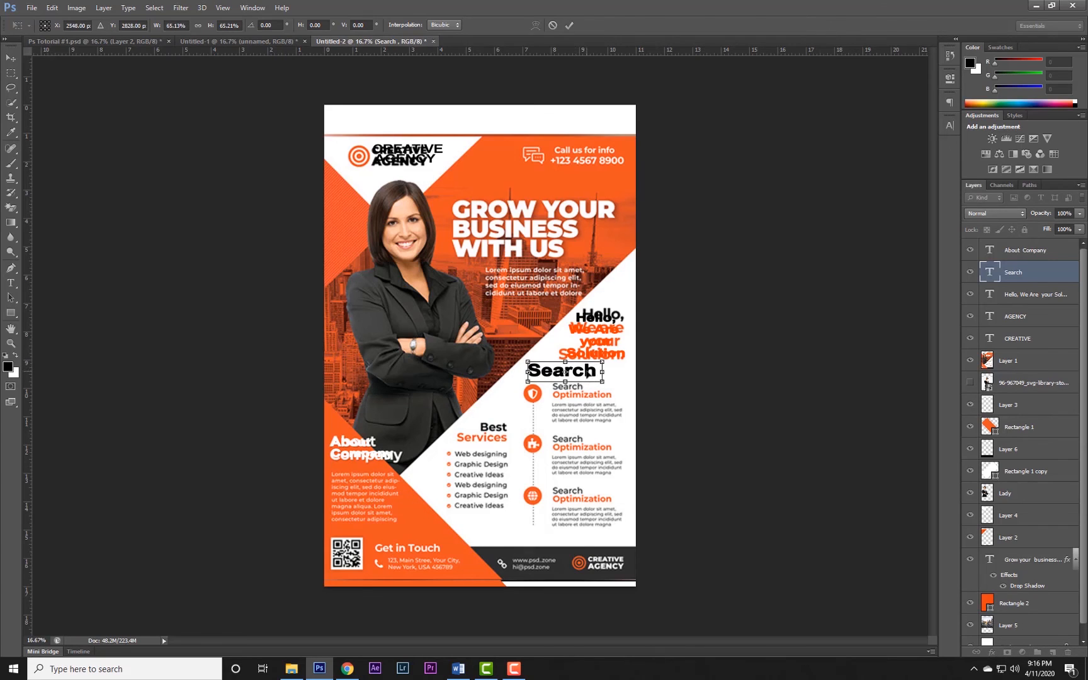
key(Return)
Add "Optimization" as a second line to the "Search" text.
key(t)
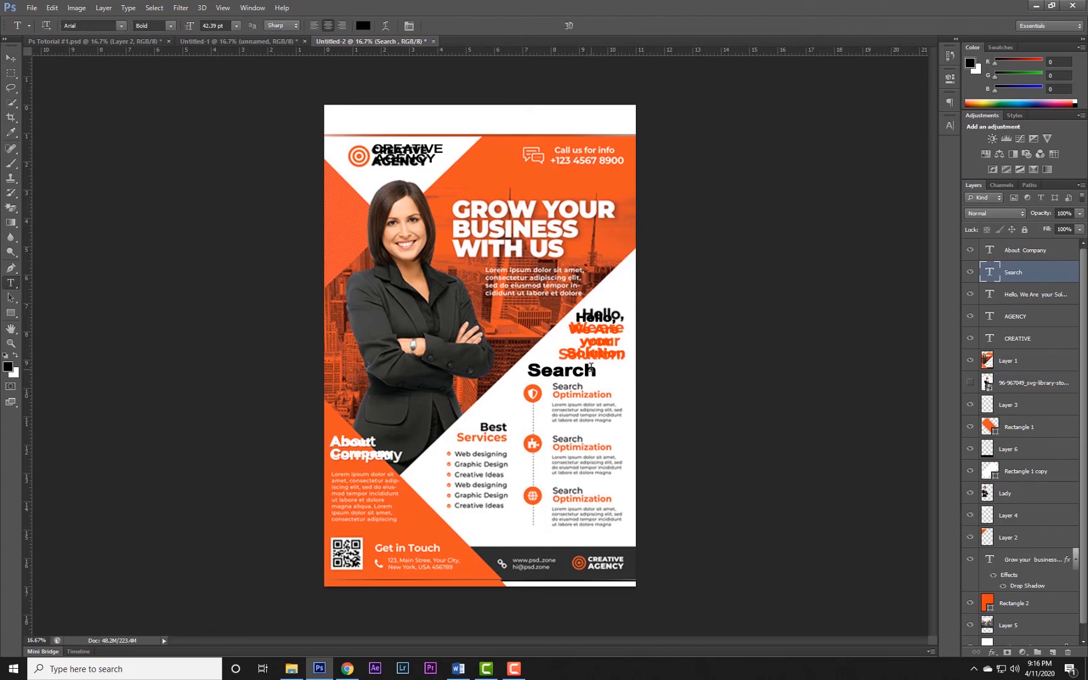
click(594, 371)
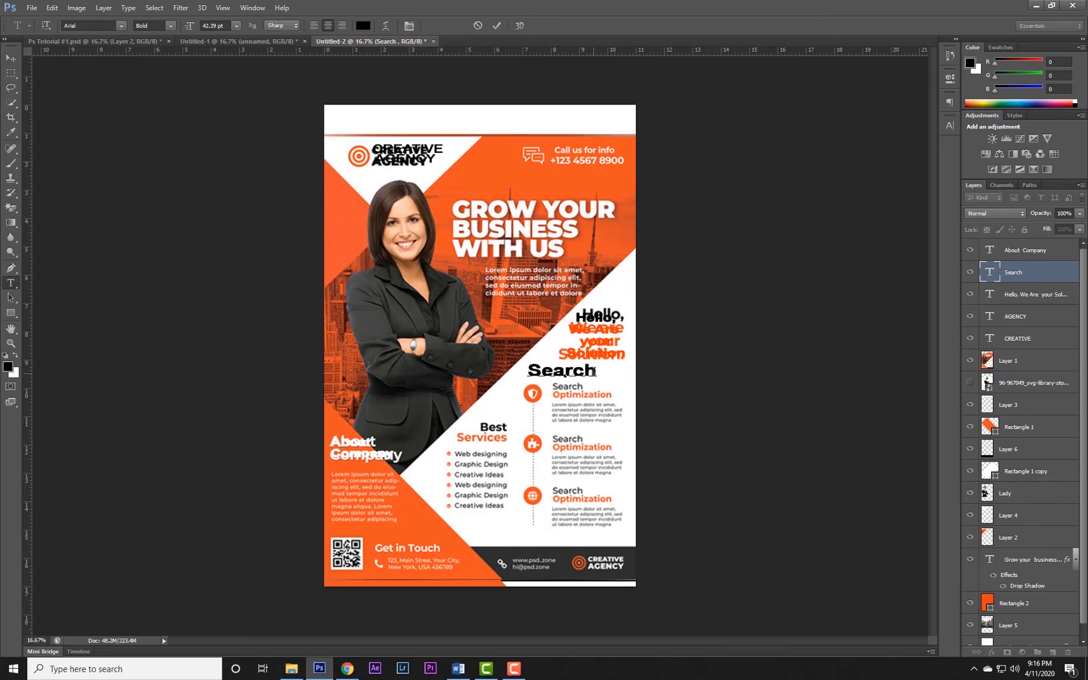
key(Return)
text(Op)
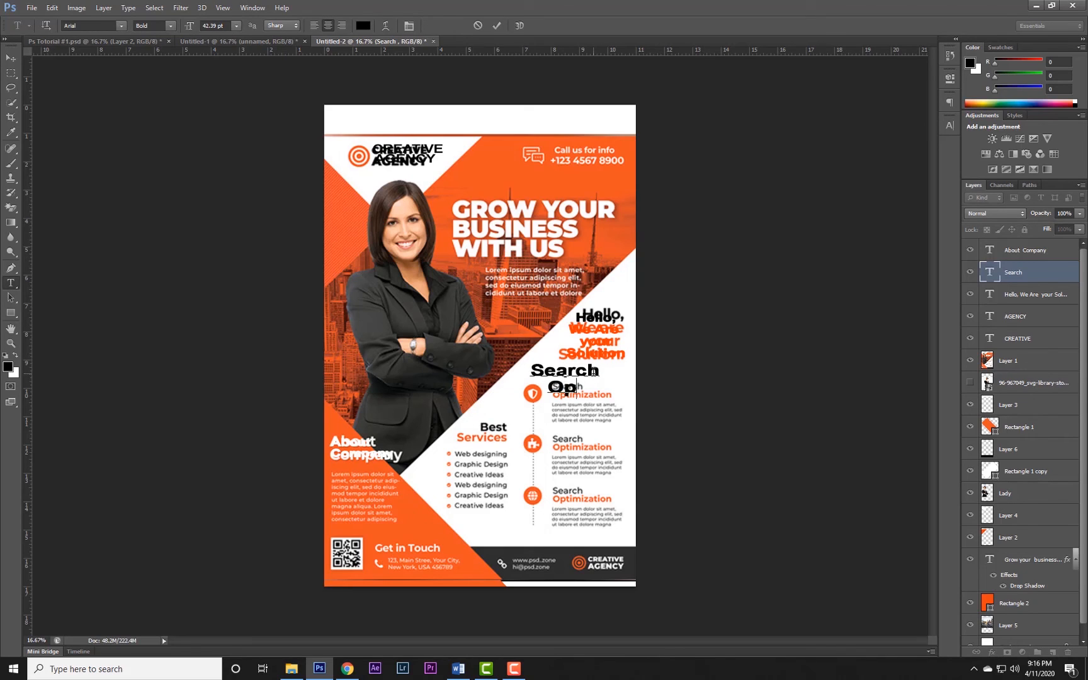
text(tim)
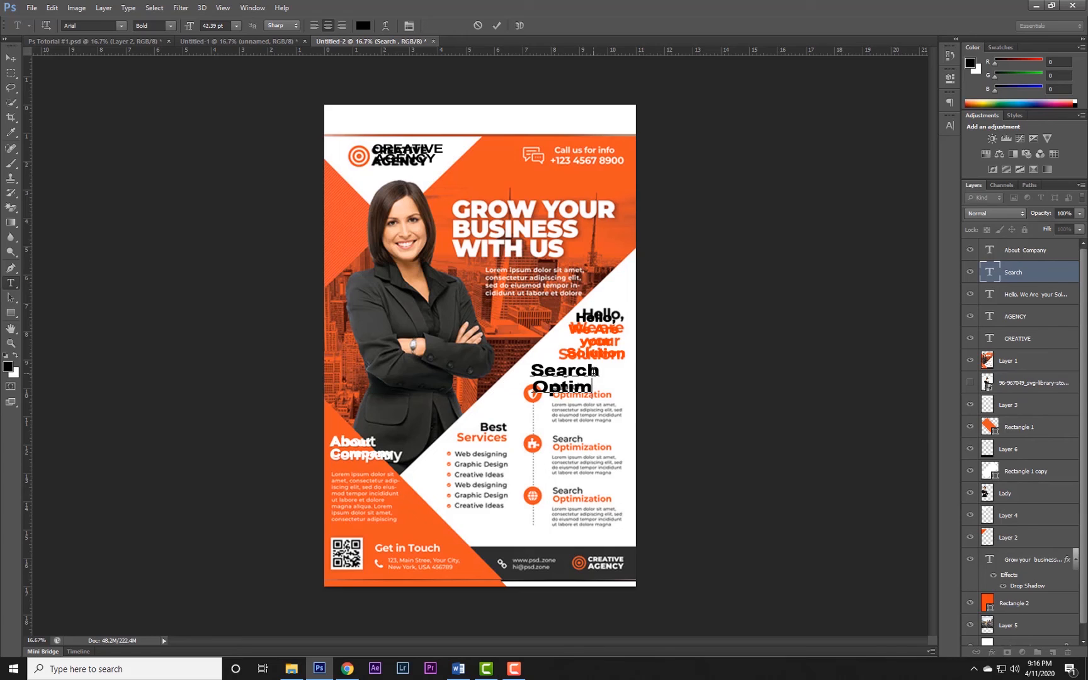
text(i)
text(za)
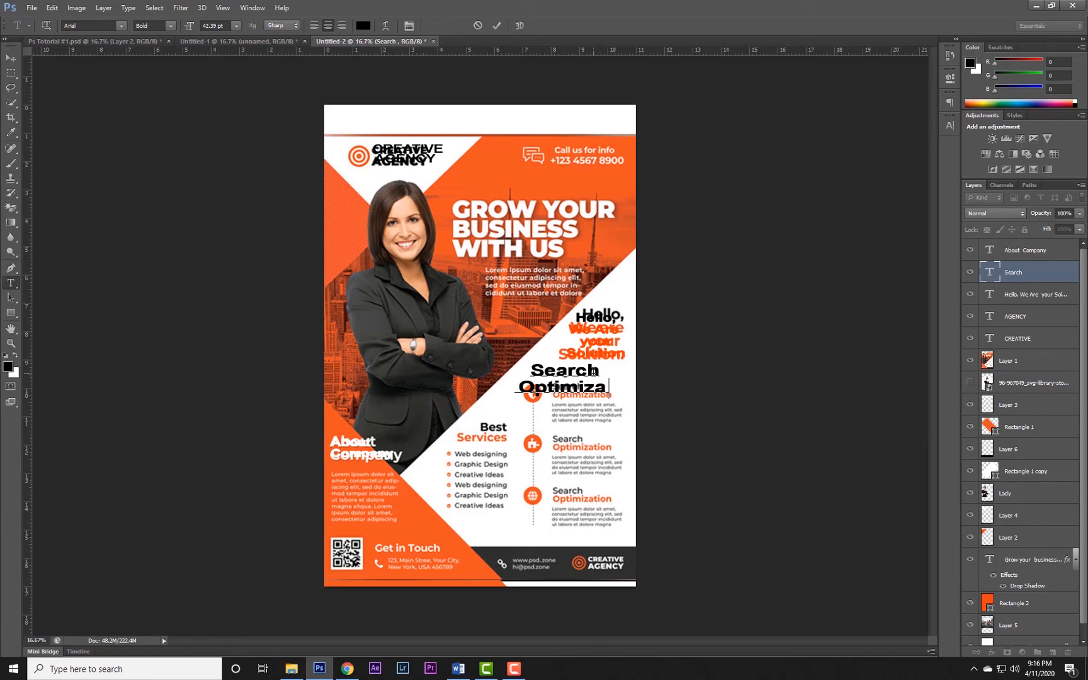
text(tion)
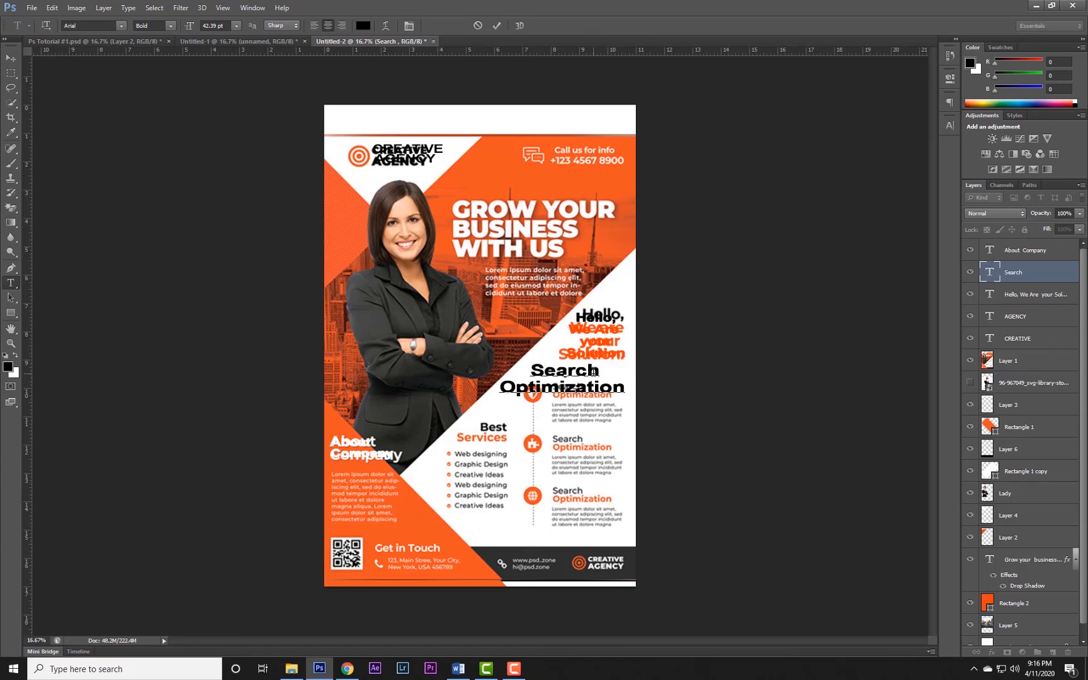
Left-align the "Search Optimization" text and recolor the word "Optimization" orange (f05423) sampled from the flyer.
key(ctrl+a)
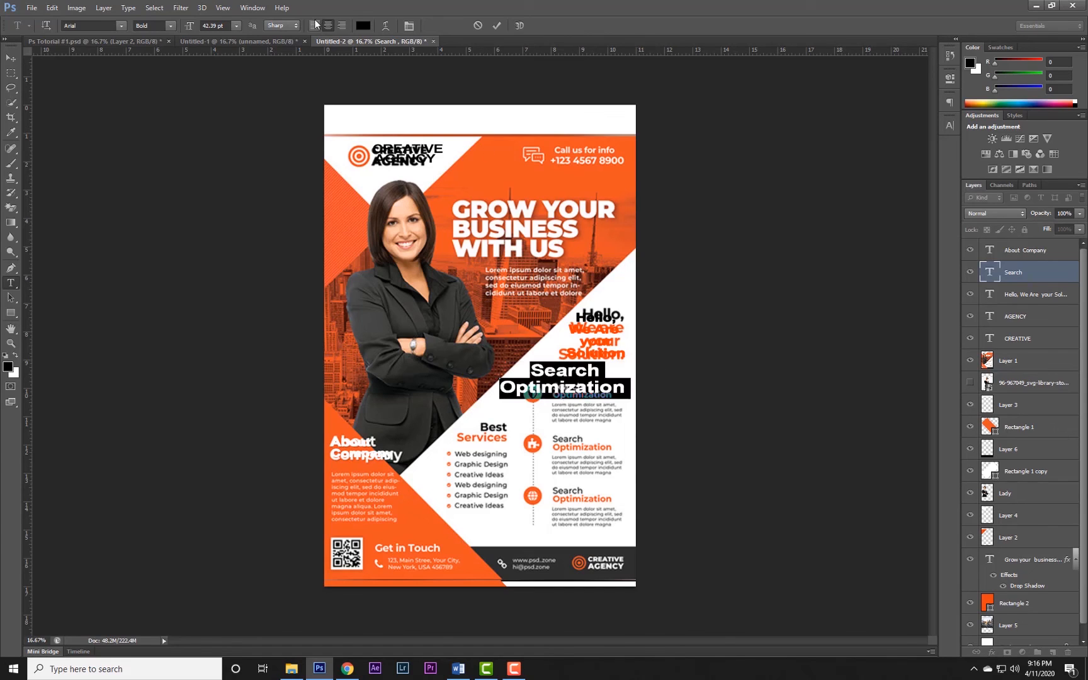
key(ctrl+shift+l)
drag(575, 386, 690, 386)
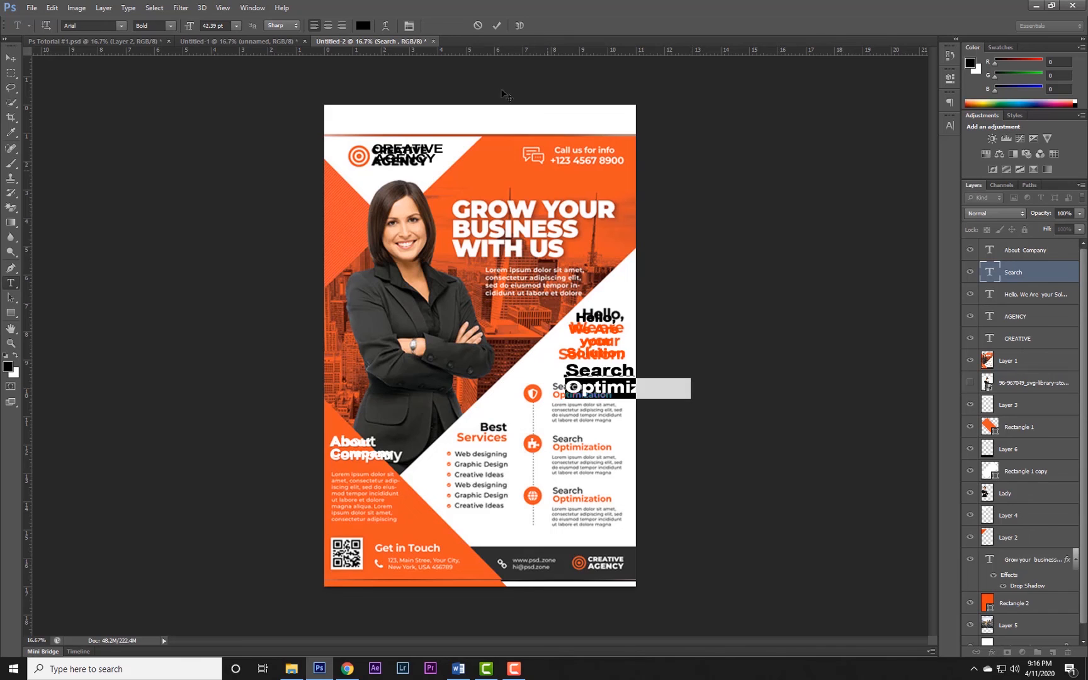
click(363, 29)
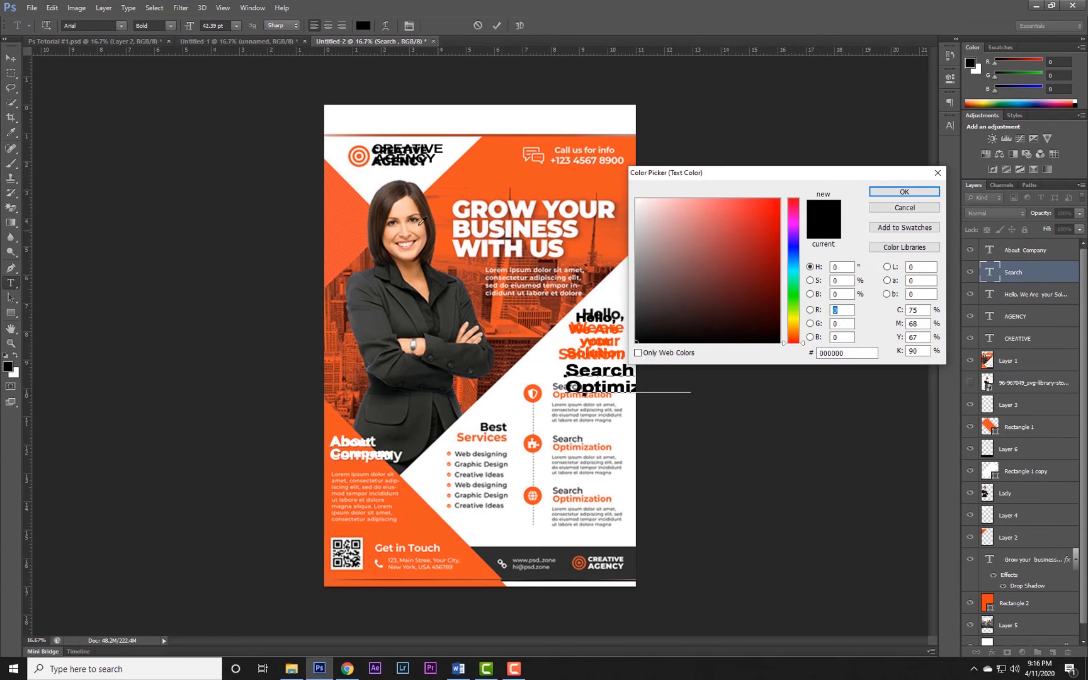
click(466, 197)
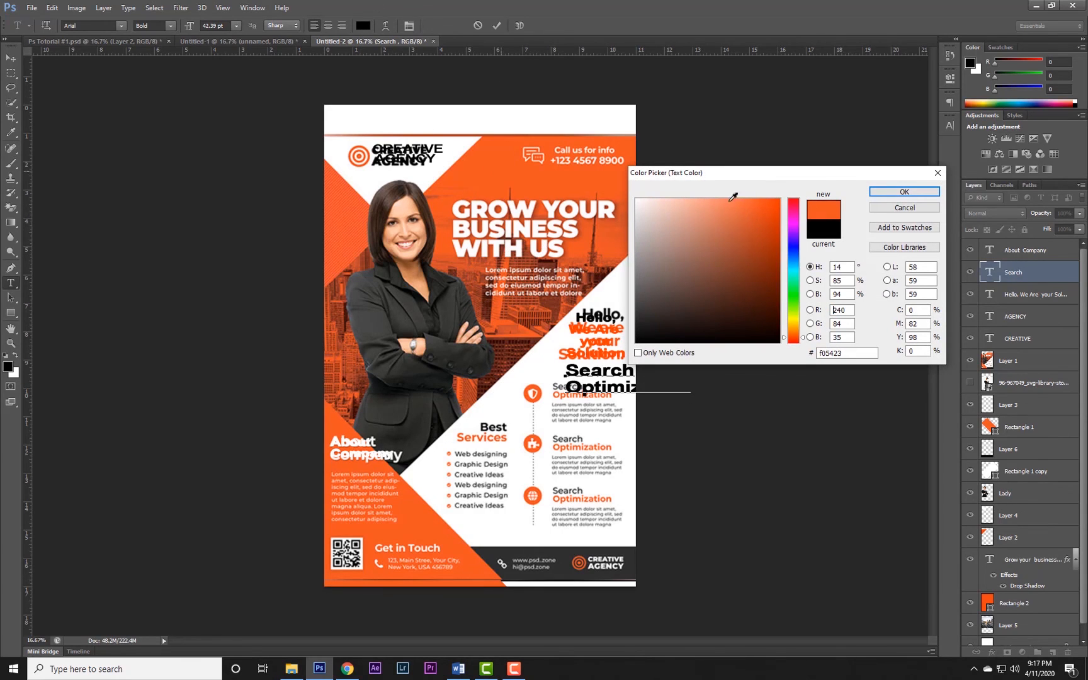
click(904, 191)
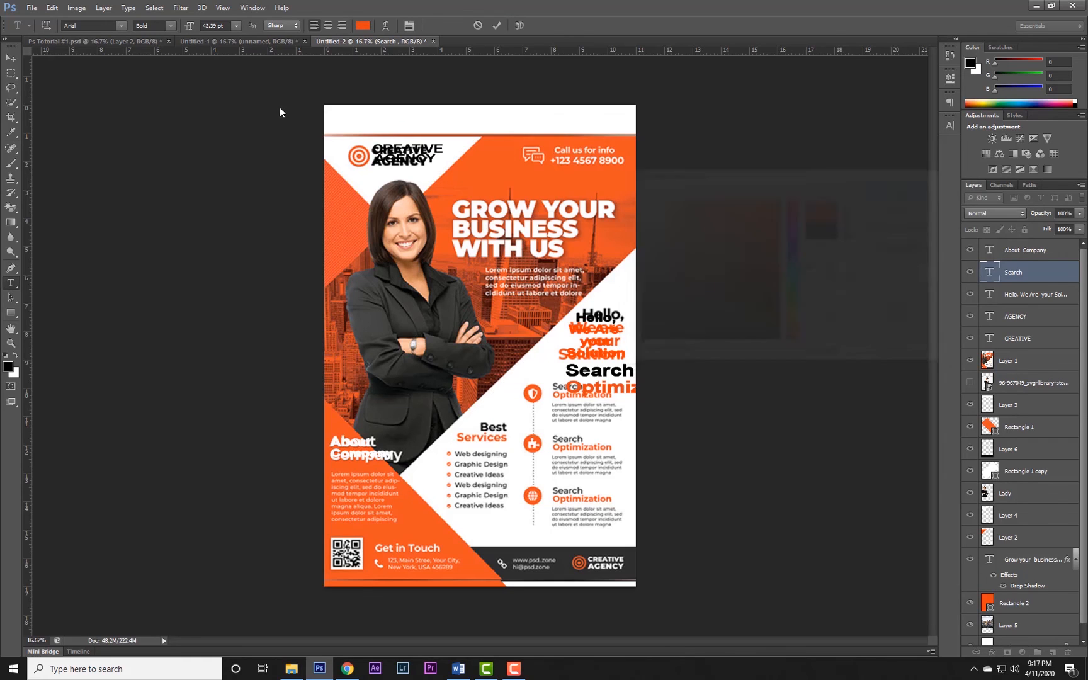
Scale down the "Search Optimization" text and fit it over the first matching reference heading.
click(11, 57)
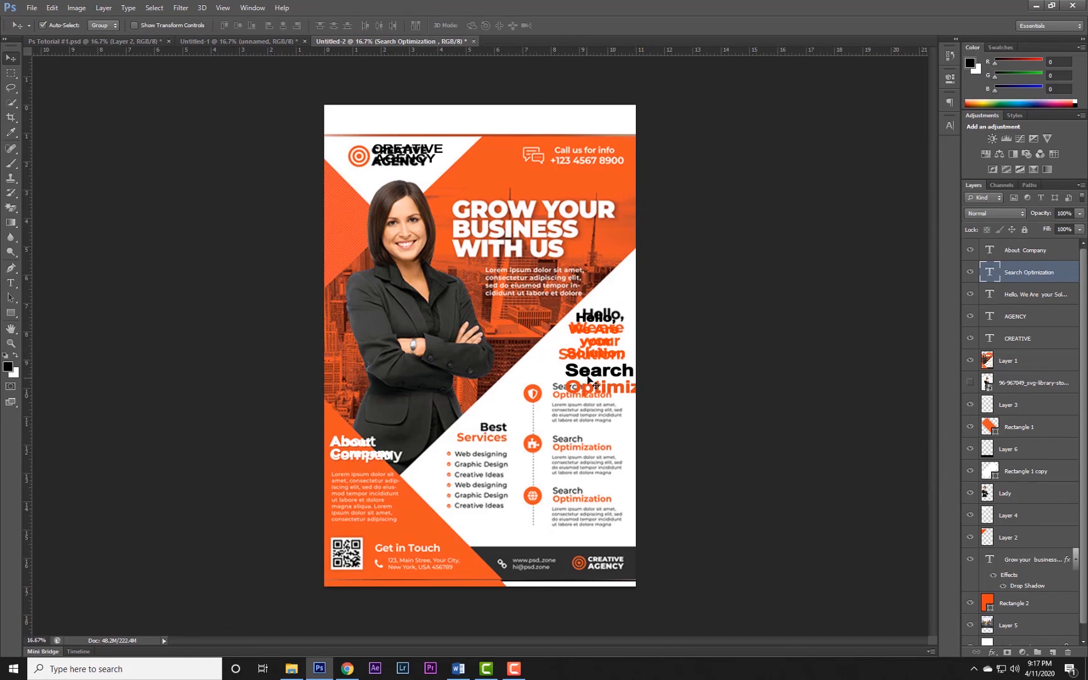
key(ctrl+t)
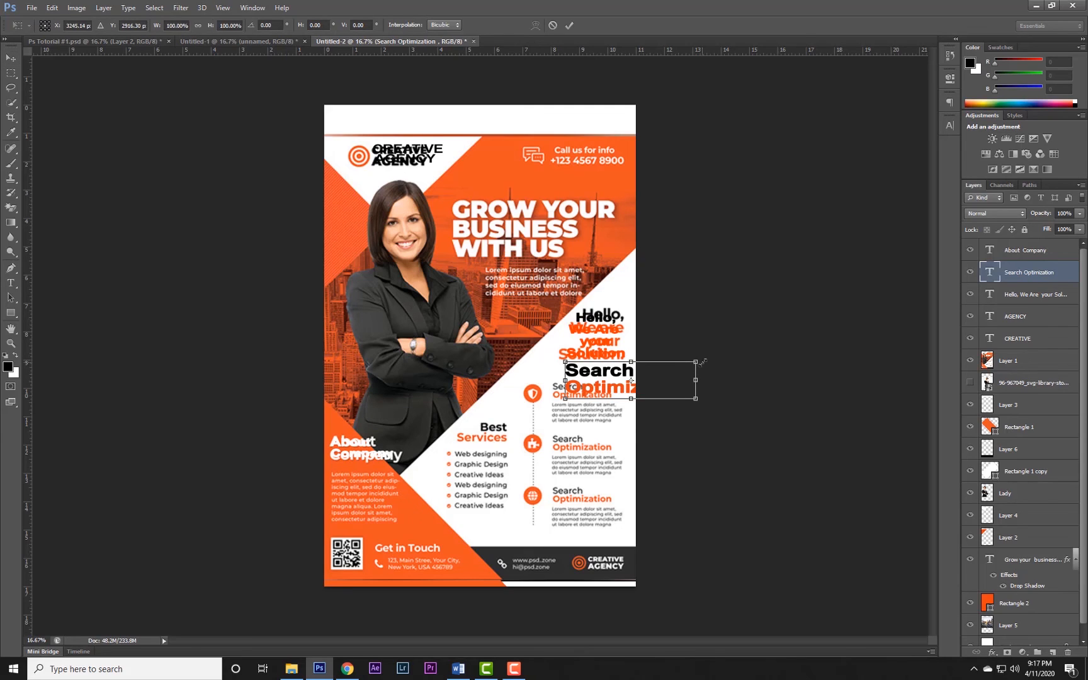
drag(695, 362, 590, 391)
key(Return)
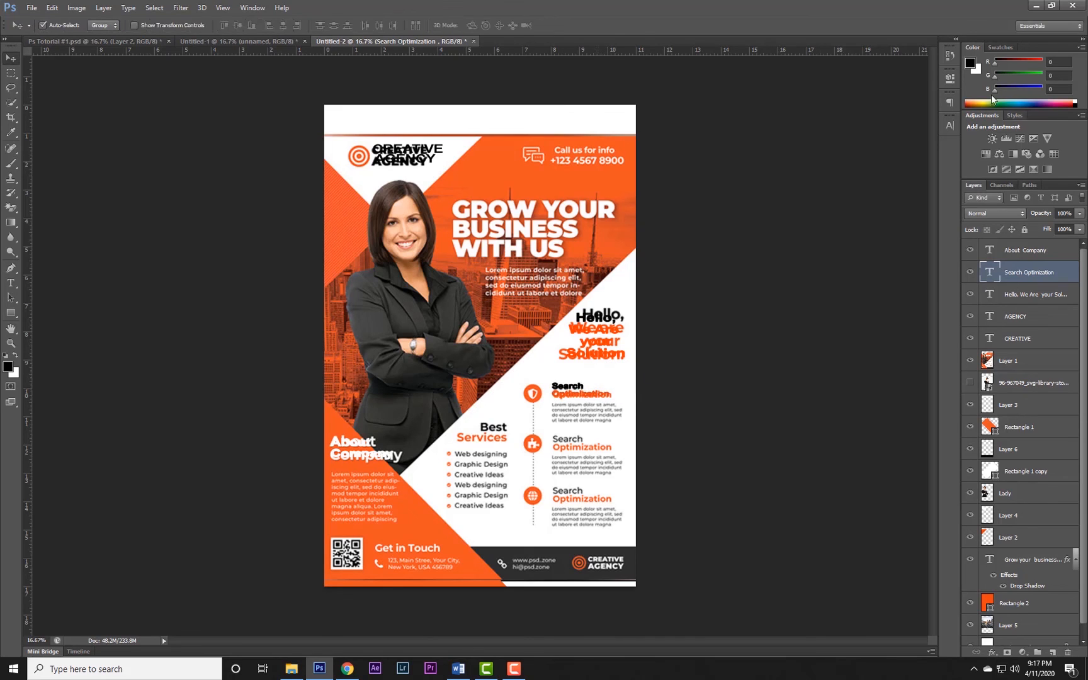
Turn off Faux Bold for the "Search Optimization" text.
click(950, 125)
click(830, 206)
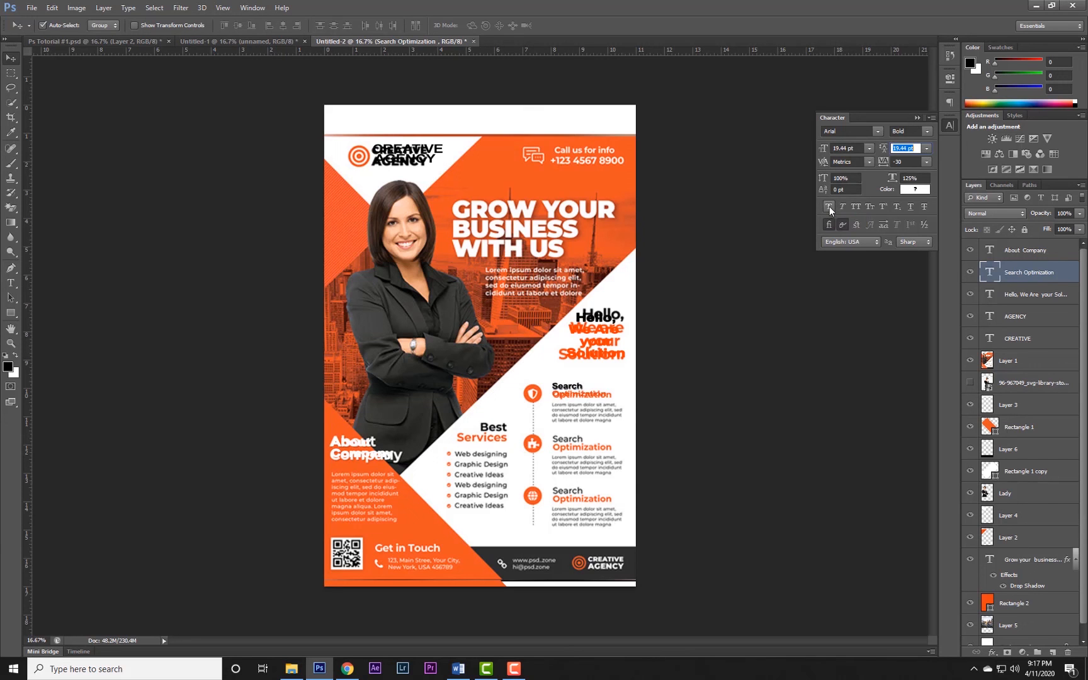
click(10, 73)
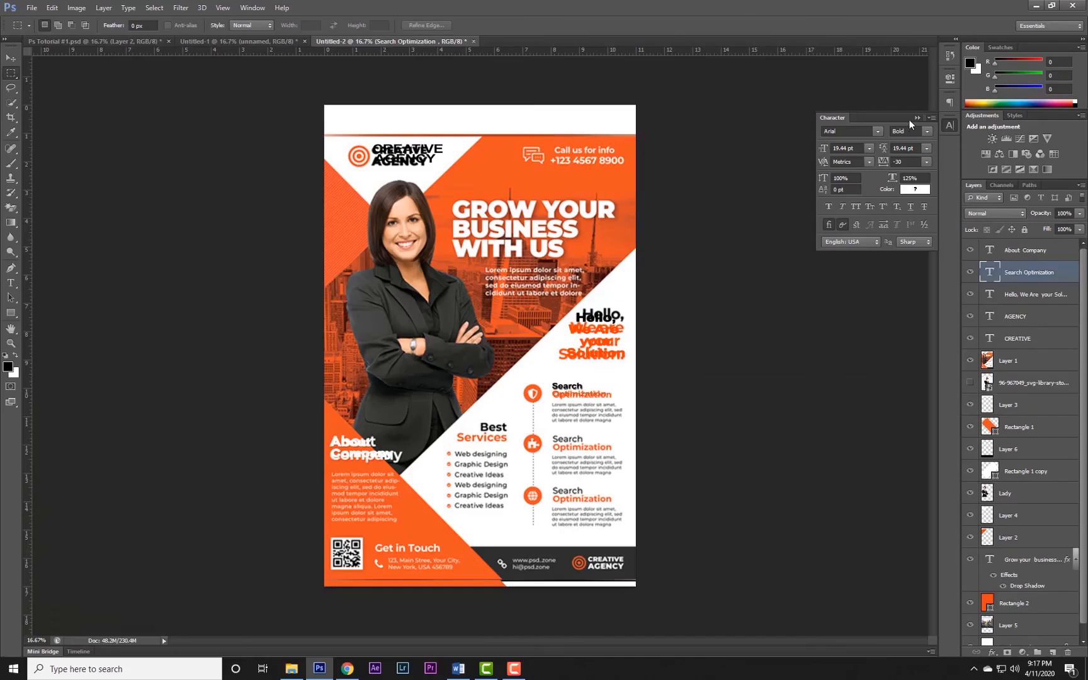
click(918, 118)
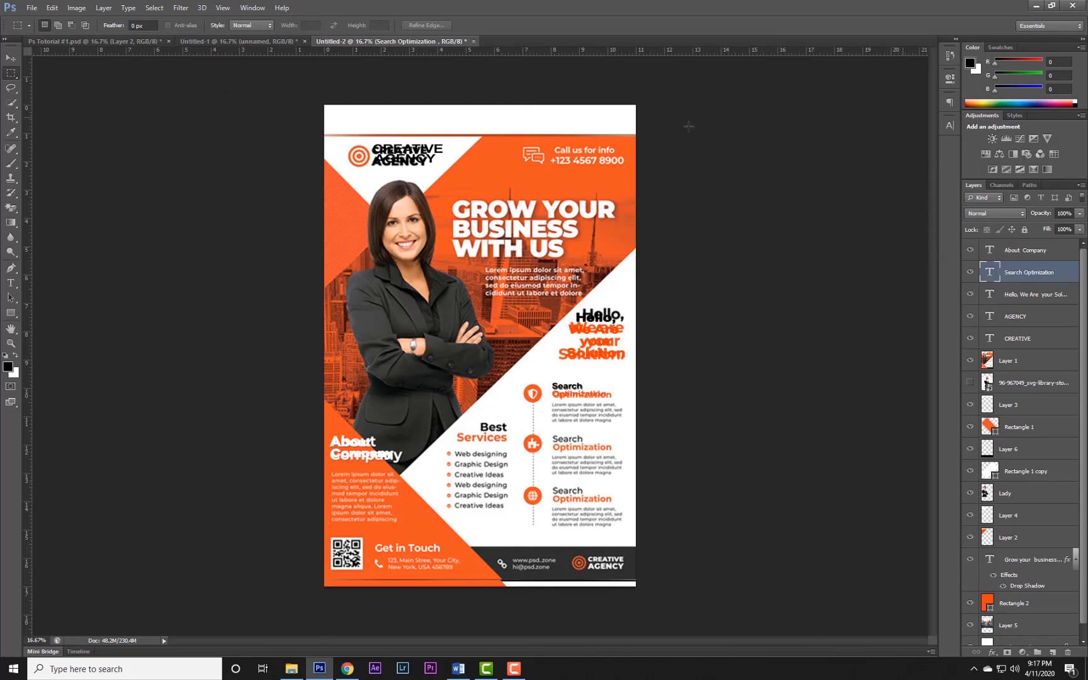
click(11, 58)
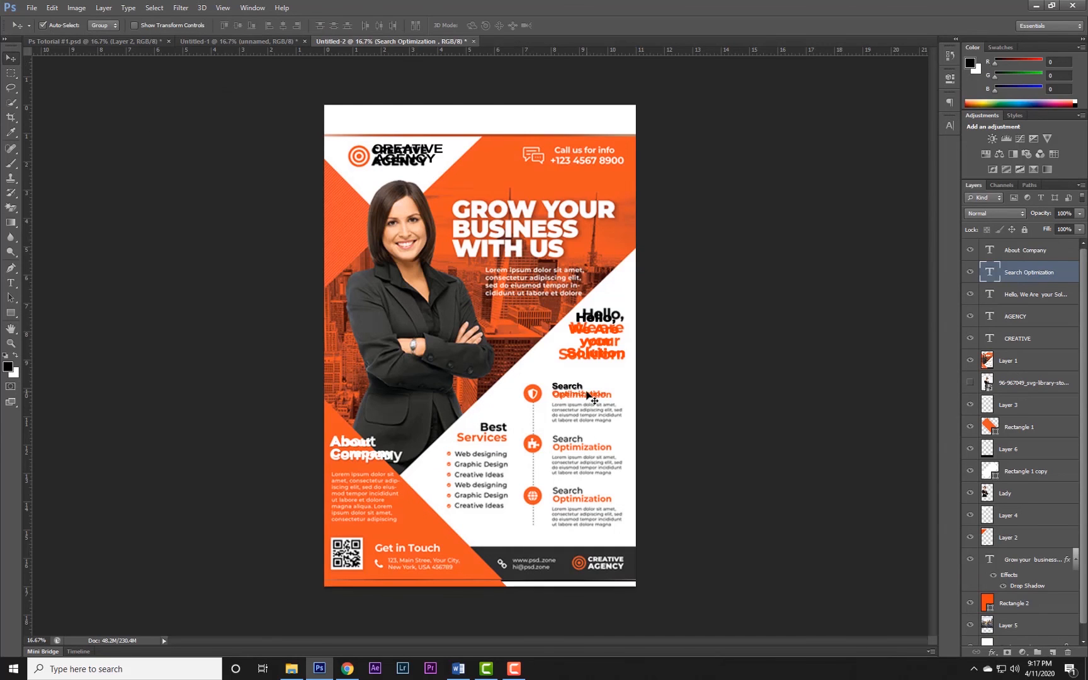
Duplicate the "Search Optimization" text twice and fit the copies over the second and third matching reference headings.
key(ctrl+plus)
key(ctrl+plus)
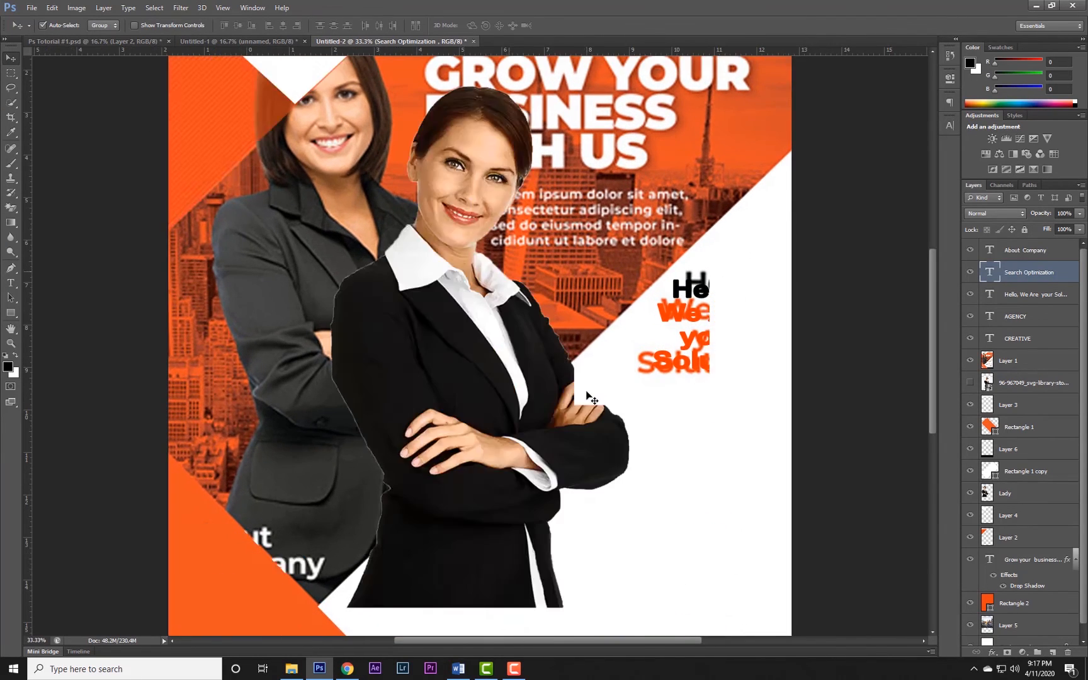
drag(603, 378, 549, 295)
drag(605, 351, 606, 356)
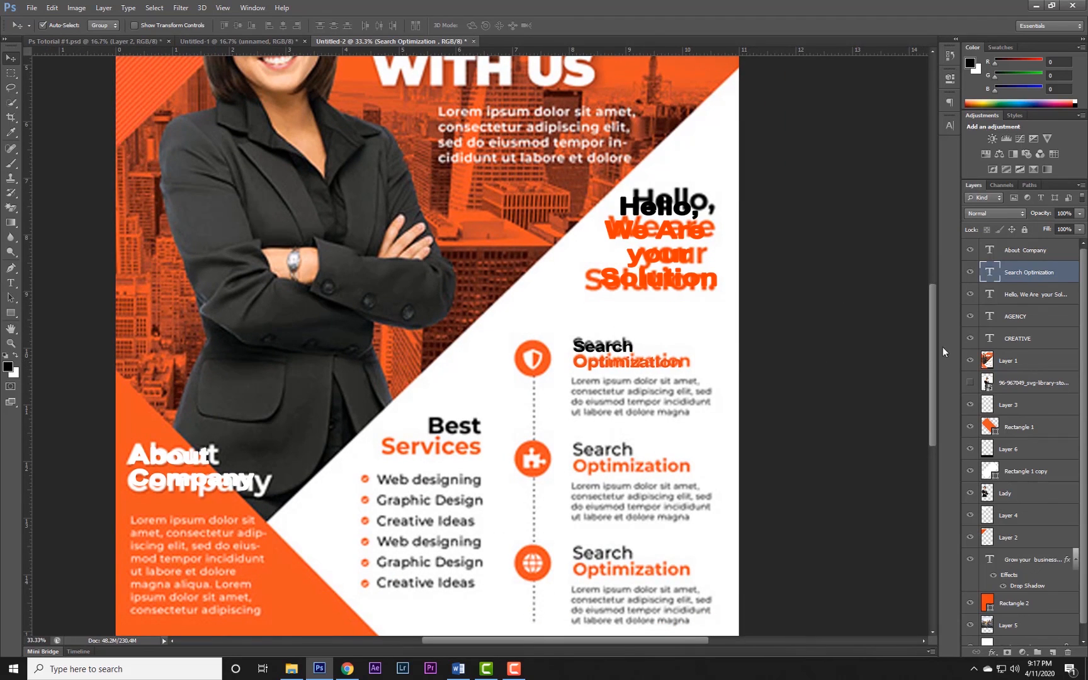
drag(936, 324, 936, 359)
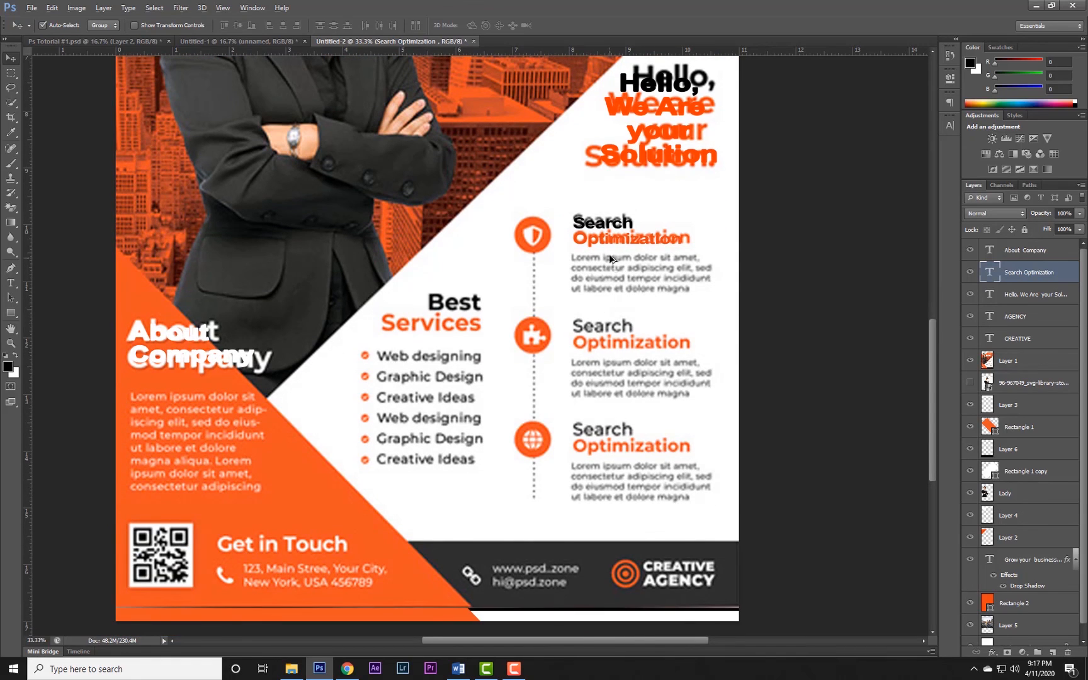
drag(618, 229, 627, 449)
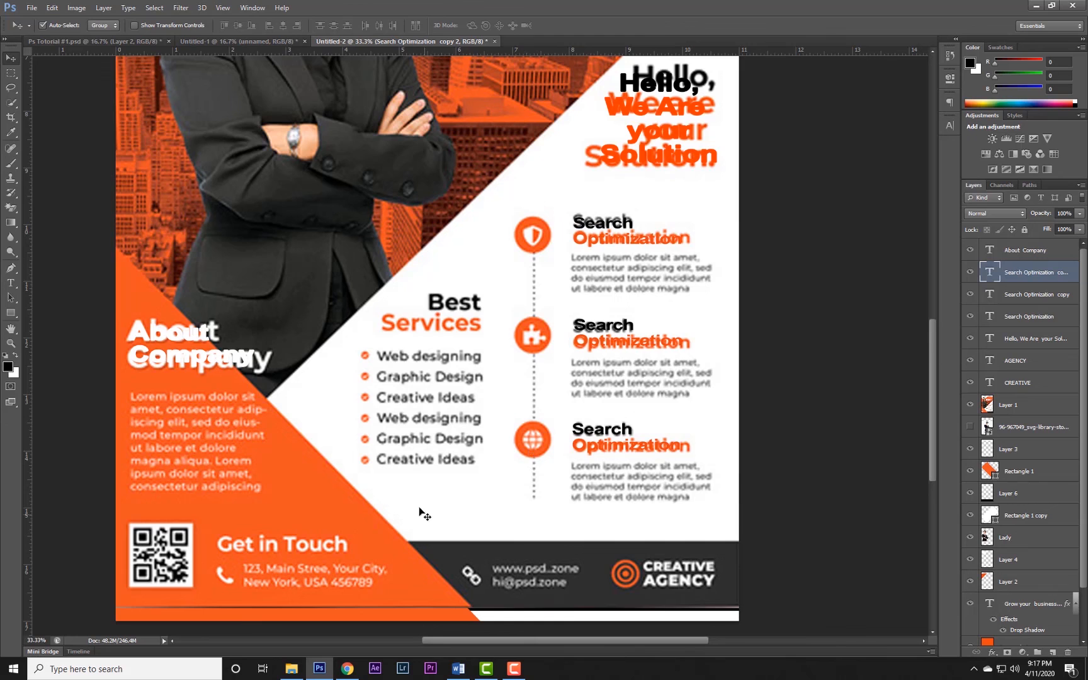
Move the reference flyer "Layer 1" to the top of the layer stack and select the "About Company" layer.
drag(934, 442, 914, 288)
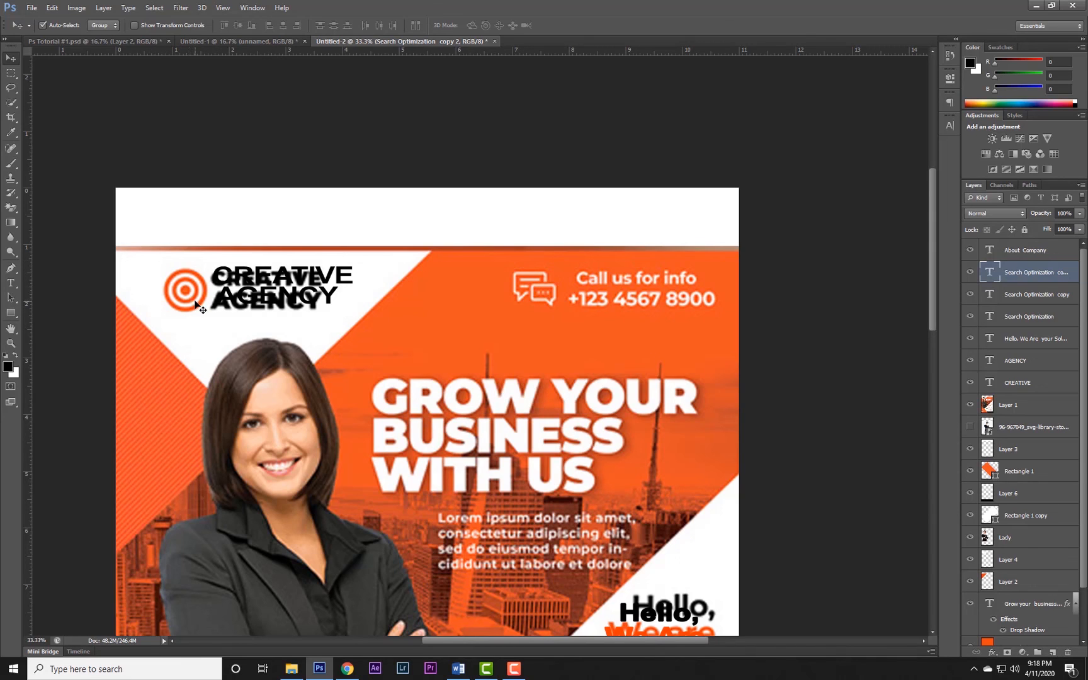
key(ctrl+minus)
key(ctrl+minus)
key(ctrl+minus)
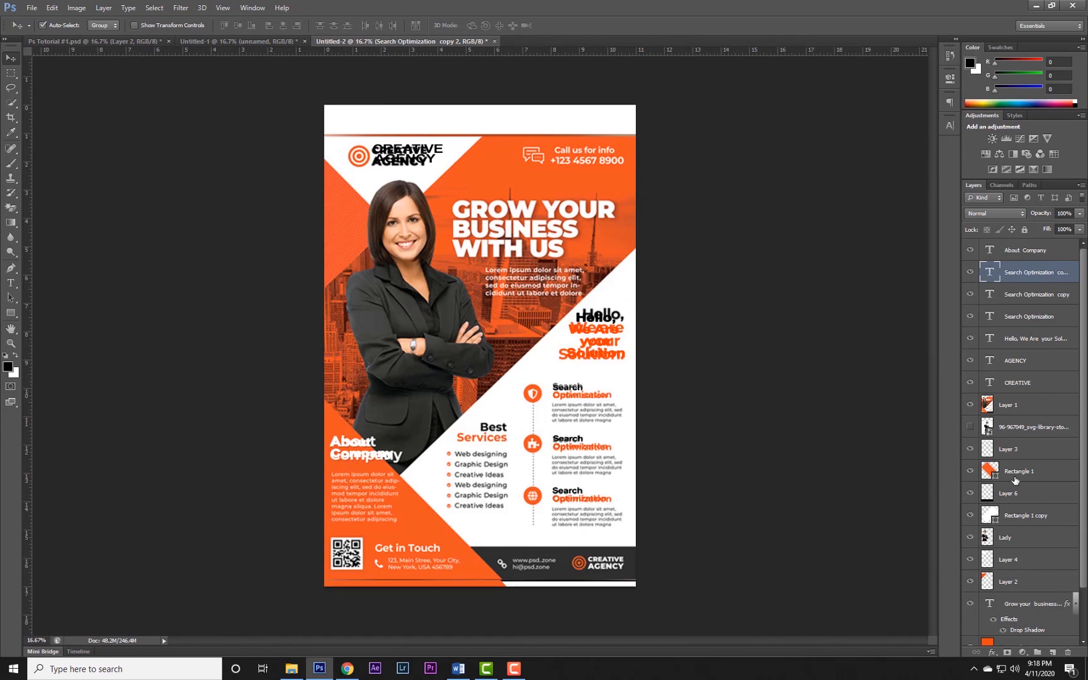
drag(1001, 407, 1008, 247)
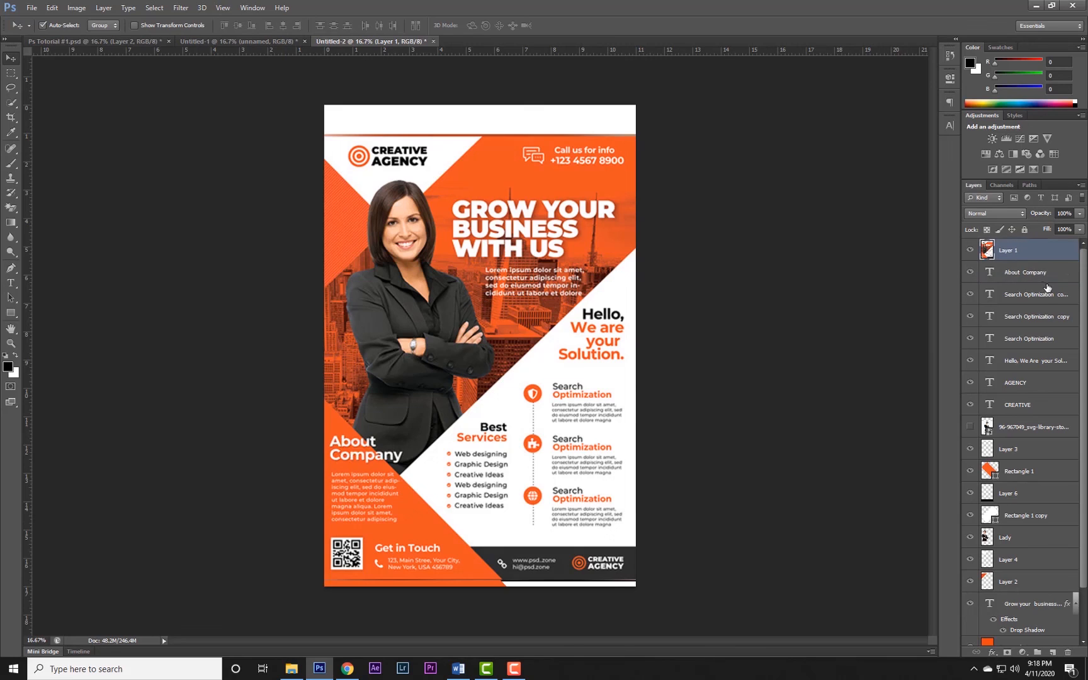
click(1079, 264)
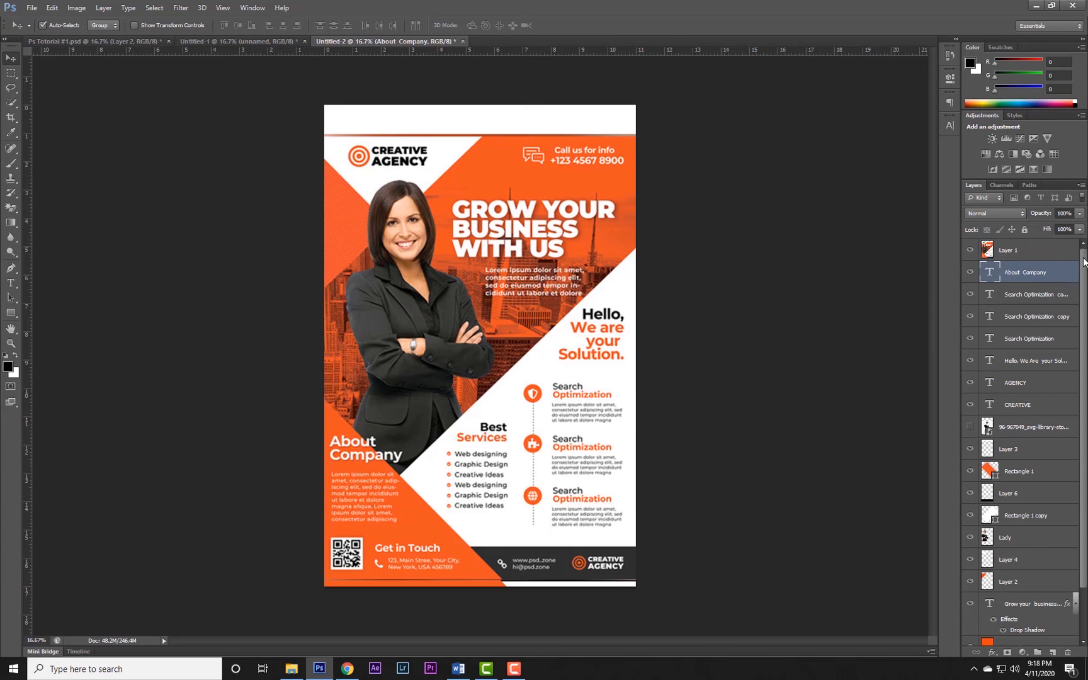
Toggle the visibility of "Layer 1" repeatedly to compare the recreated flyer with the reference, leaving the reference hidden.
click(970, 251)
click(970, 250)
click(970, 251)
click(970, 251)
click(970, 251)
click(970, 251)
click(970, 251)
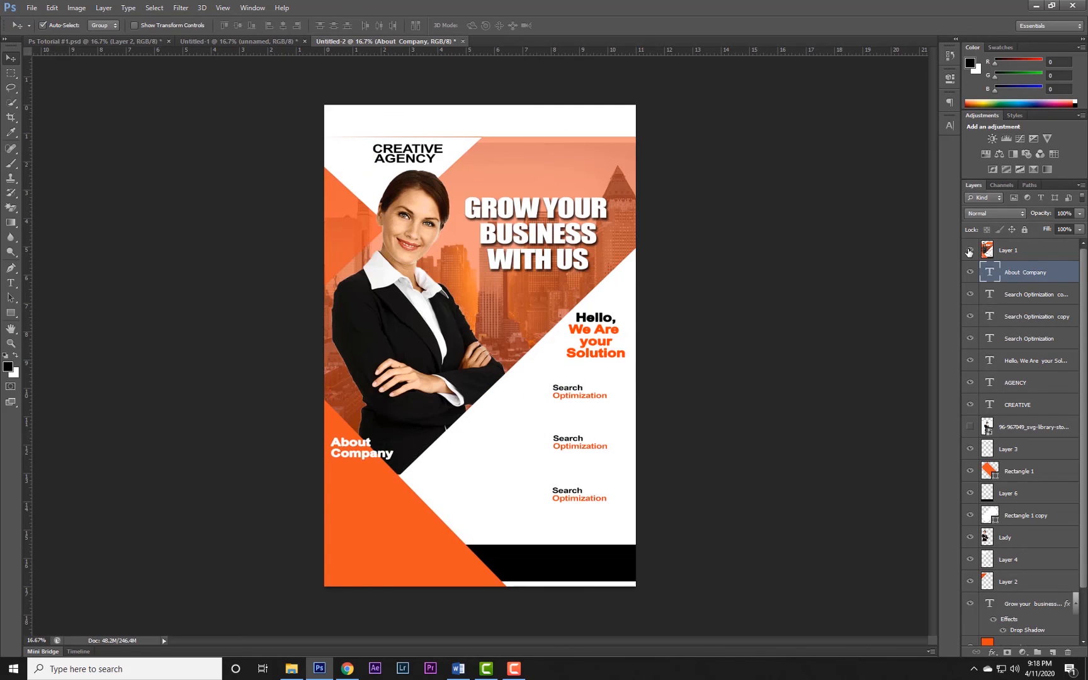
click(970, 251)
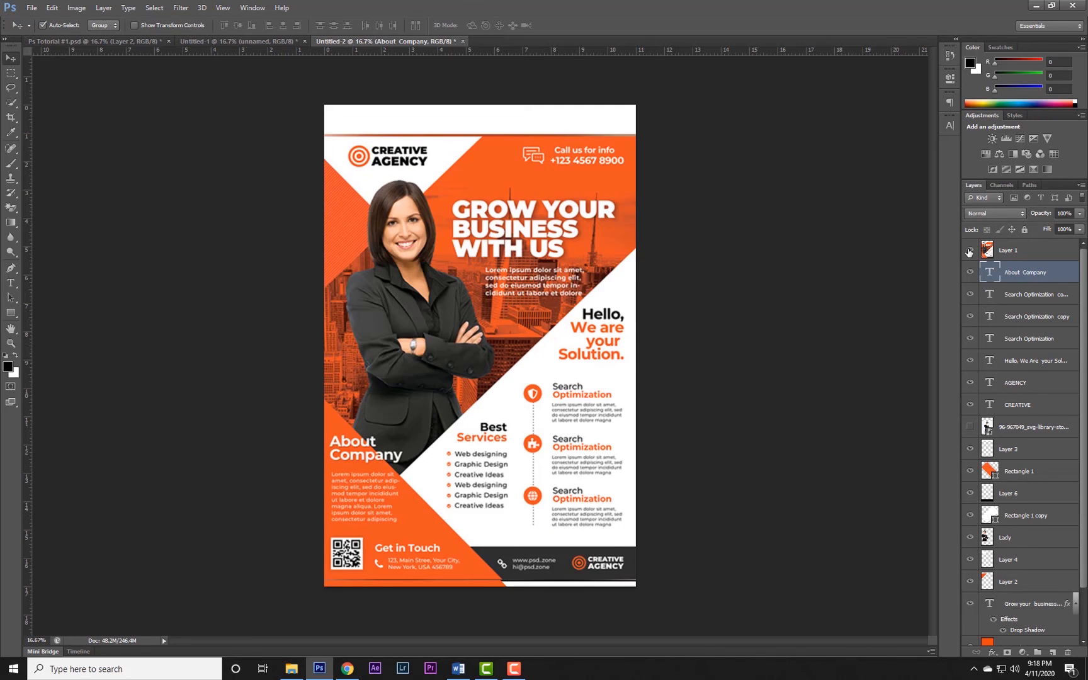
click(970, 250)
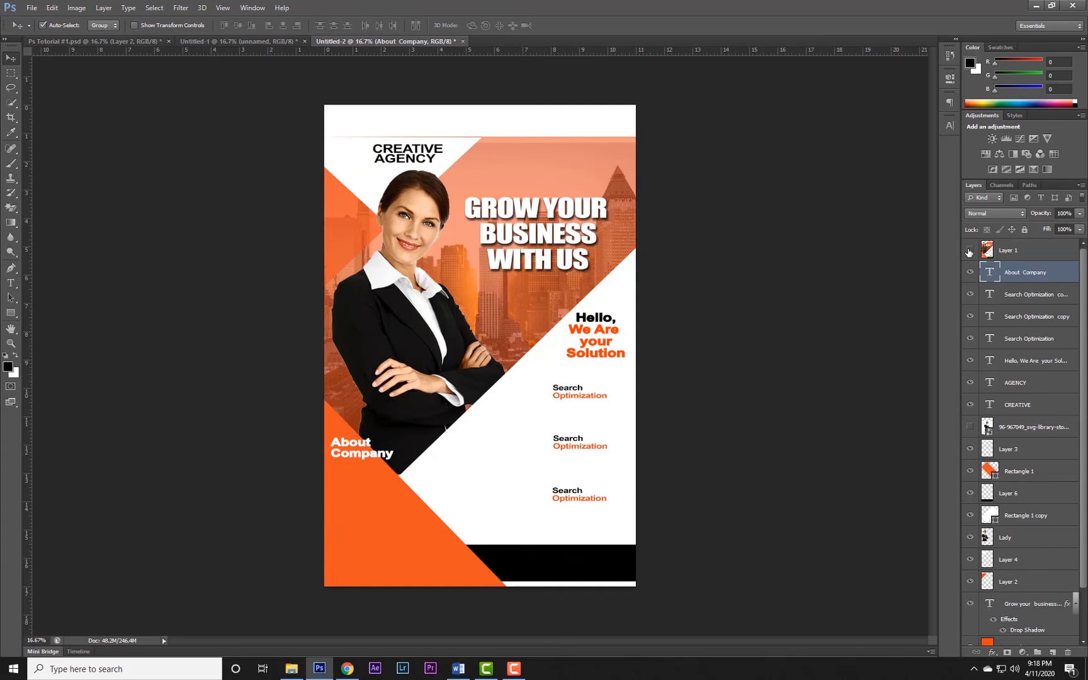